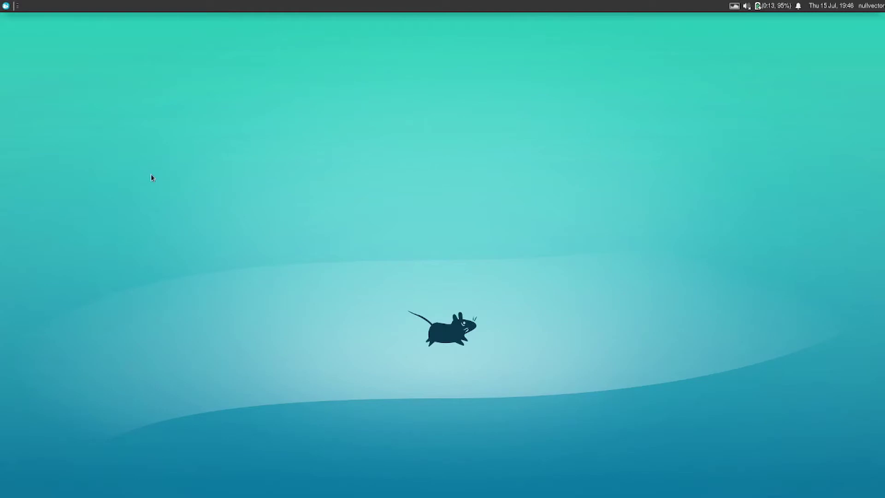
right_click(133, 134)
mouse_move(174, 245)
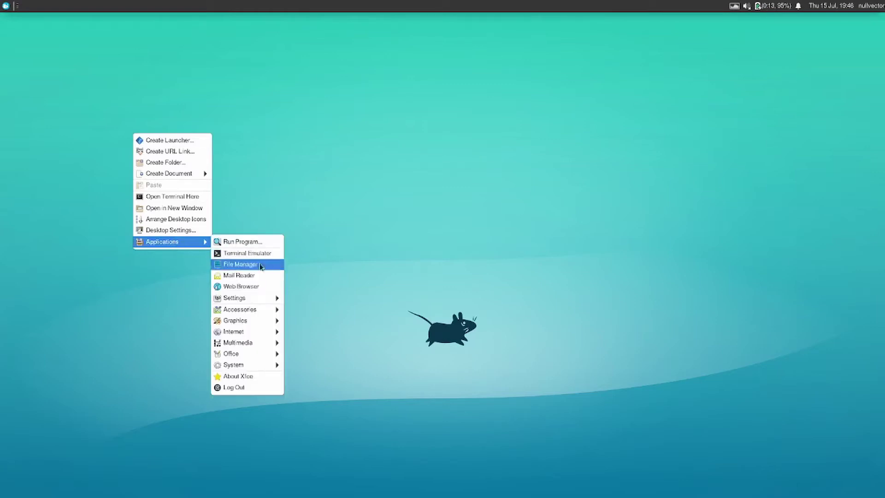
mouse_move(257, 299)
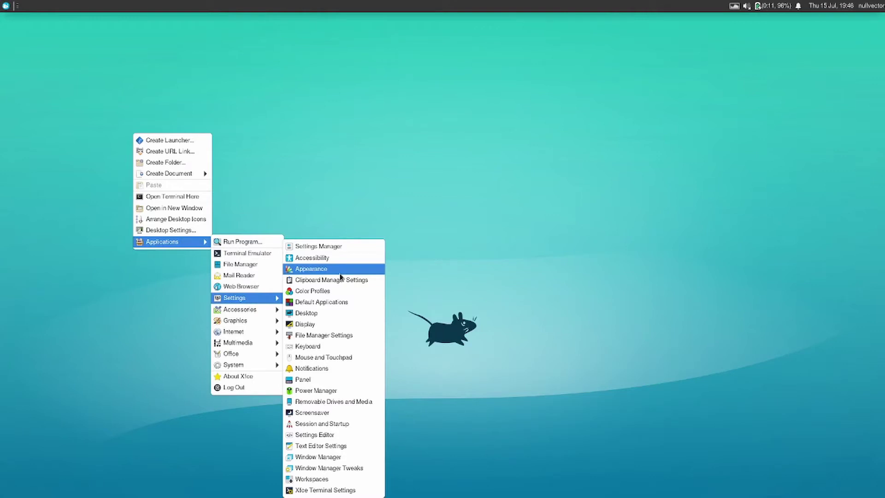
left_click(332, 144)
Open a terminal from the desktop and maximize its window.
right_click(332, 144)
left_click(371, 208)
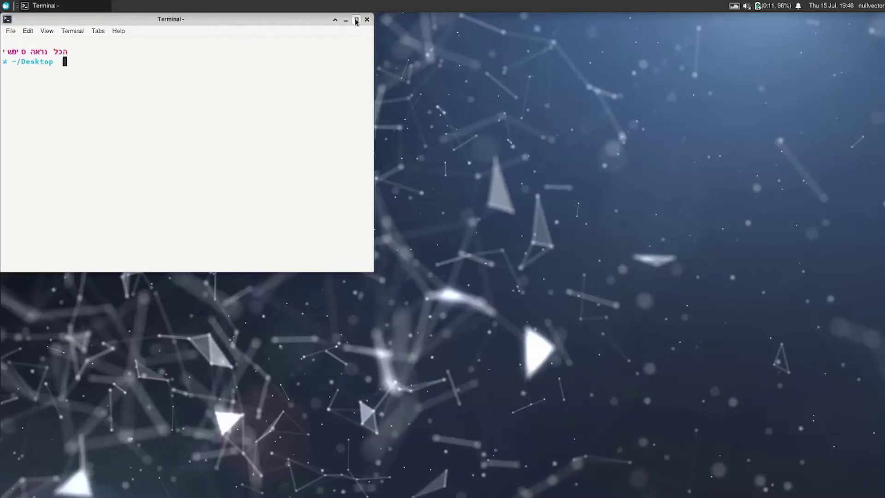
left_click(355, 18)
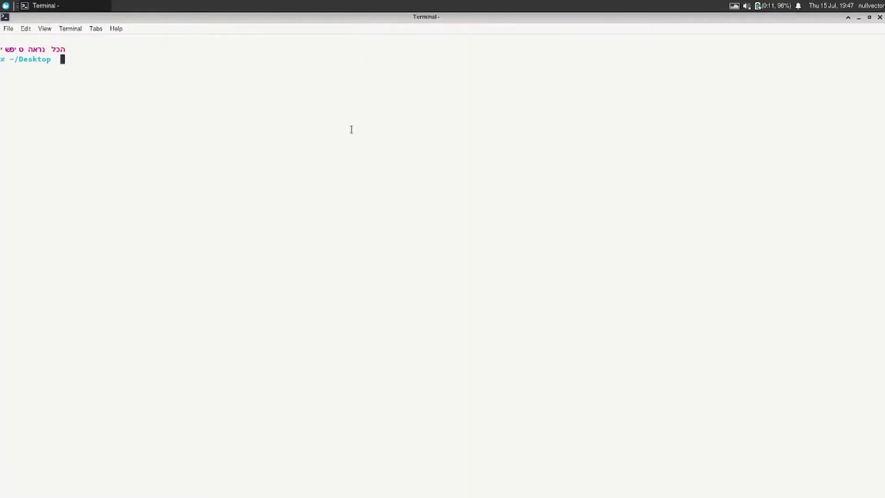
Change to the home directory with cd and clear the terminal screen.
type("cd")
key("Return")
key("ctrl+l")
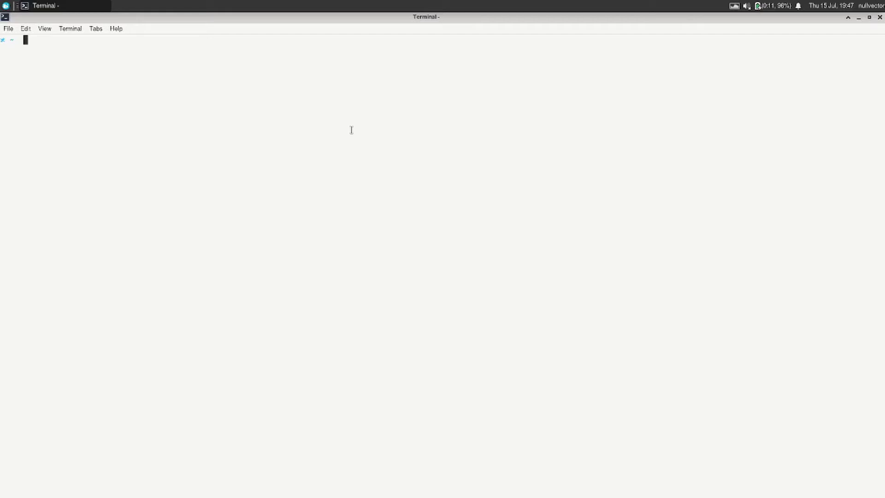
Open the terminal preferences and show the color settings.
left_click(74, 29)
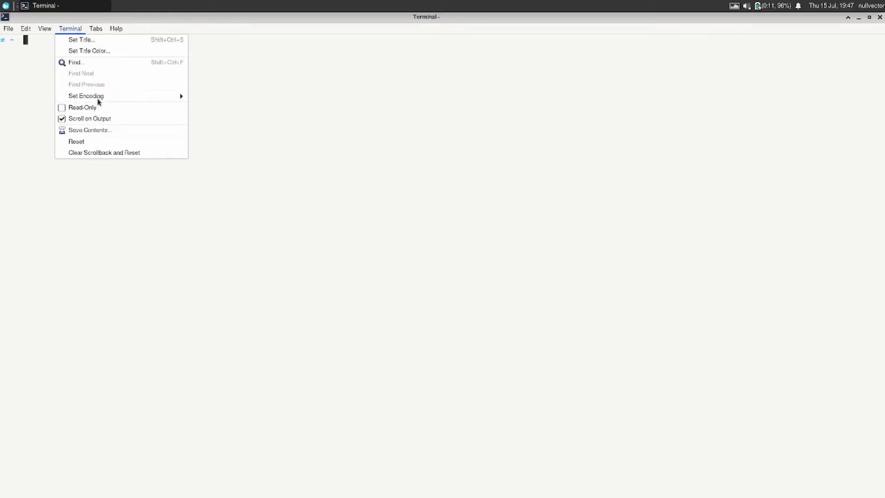
left_click(328, 104)
right_click(330, 106)
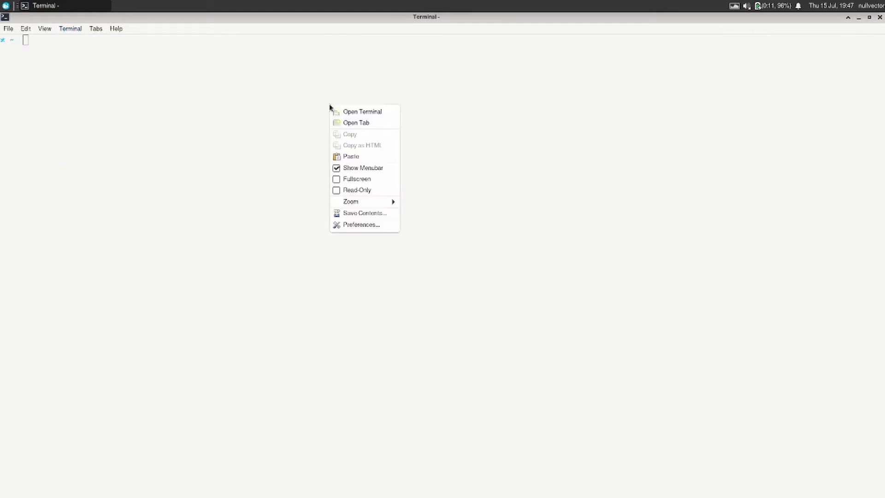
left_click(362, 226)
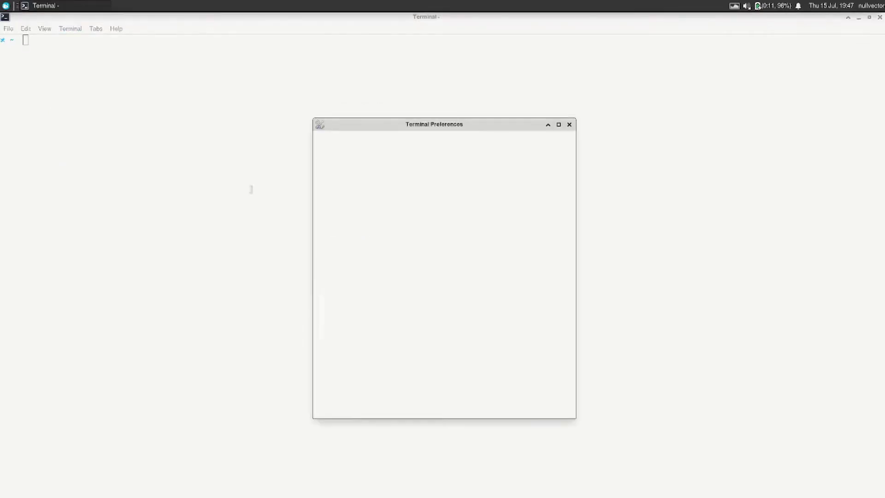
left_click(381, 144)
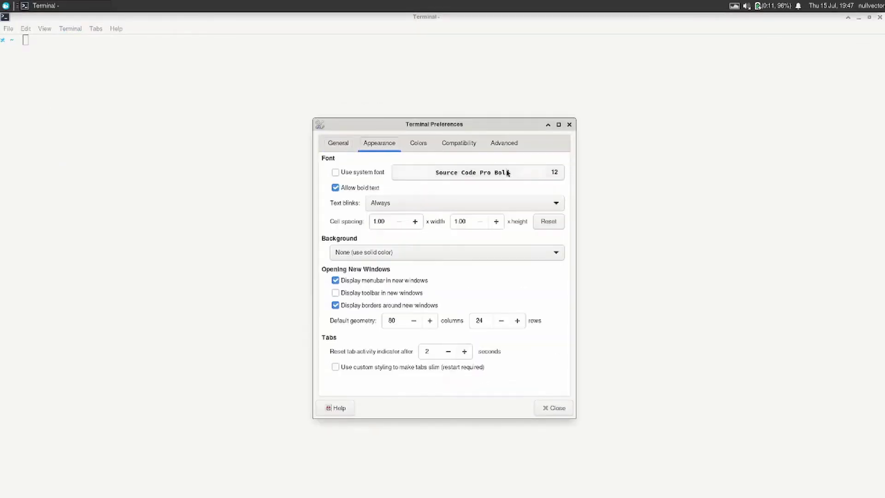
left_click(418, 144)
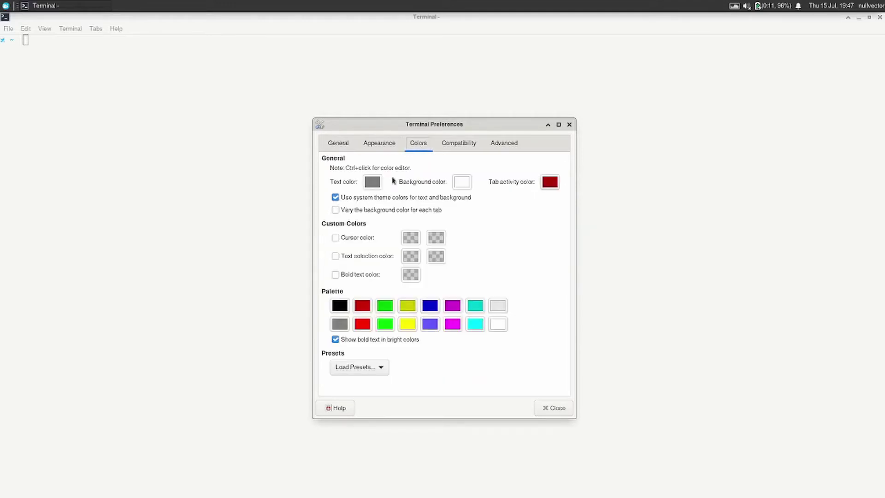
Try varying the background color for each tab and turning off the system theme colors, restoring both options.
left_click(363, 210)
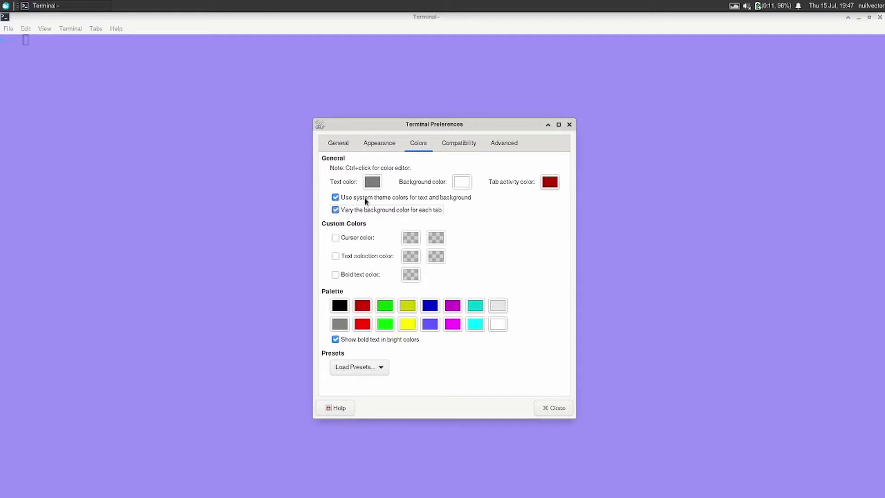
left_click(365, 199)
left_click(366, 211)
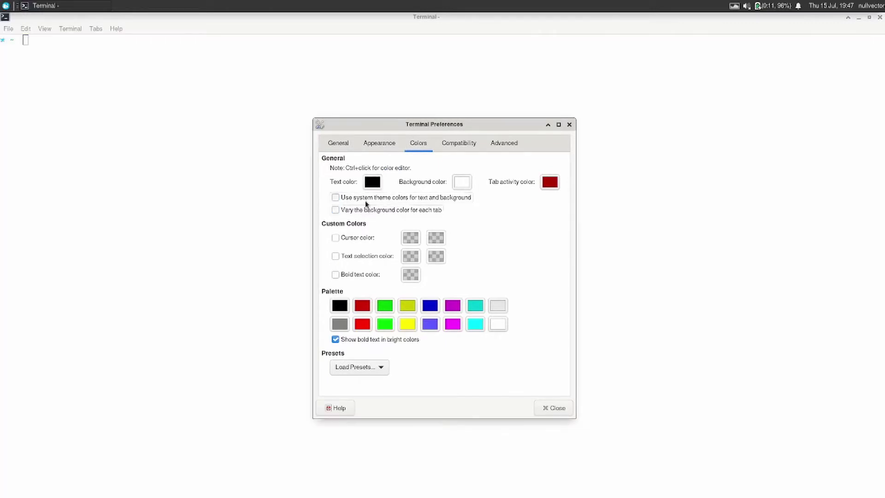
left_click(367, 199)
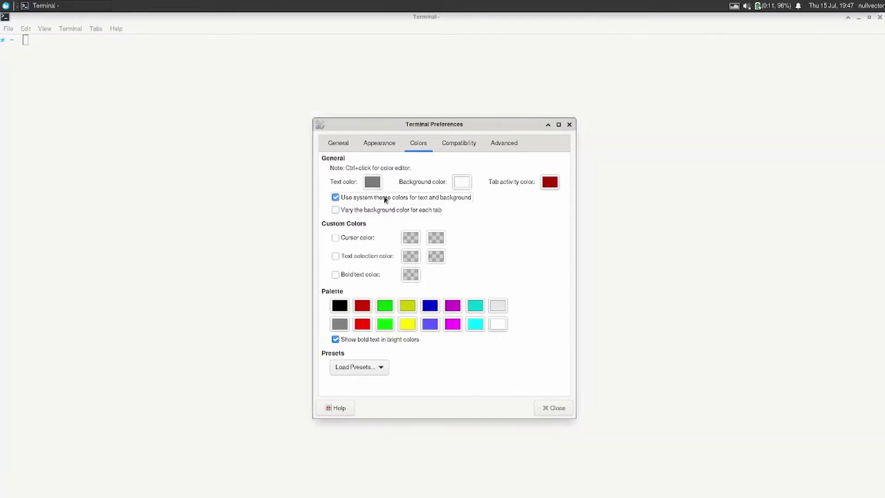
Turn off the system theme colors for text and background and set the terminal's background color to black.
left_click(436, 198)
left_click(460, 184)
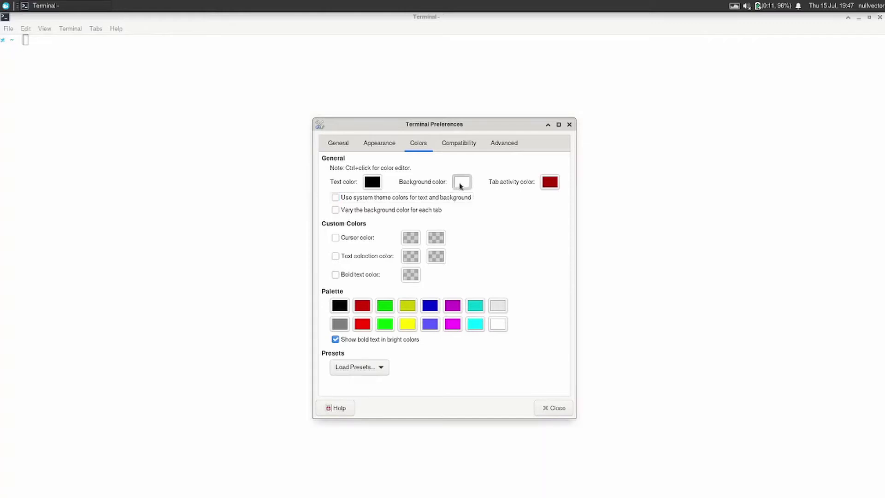
left_click(541, 299)
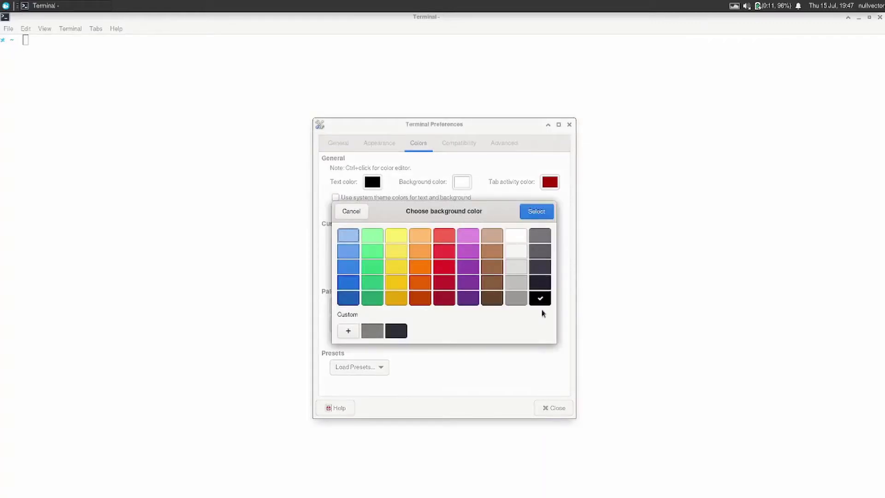
left_click(536, 211)
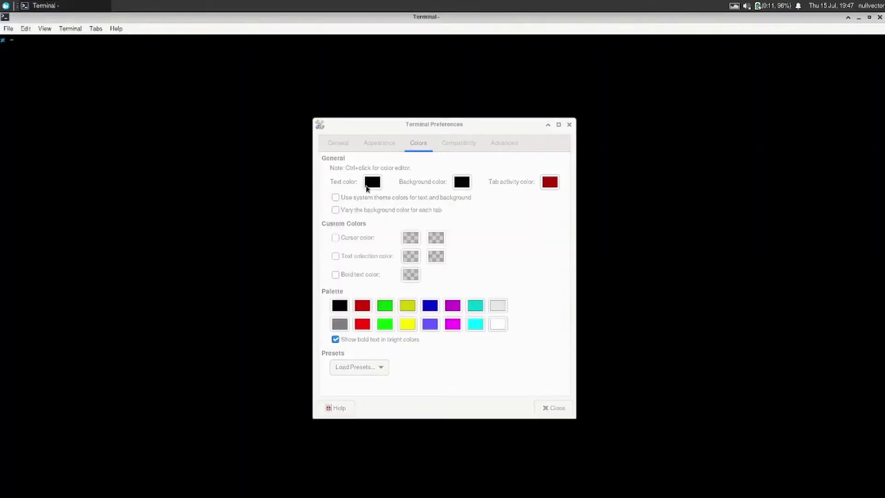
Set the terminal's text color to white and close the preferences.
left_click(376, 184)
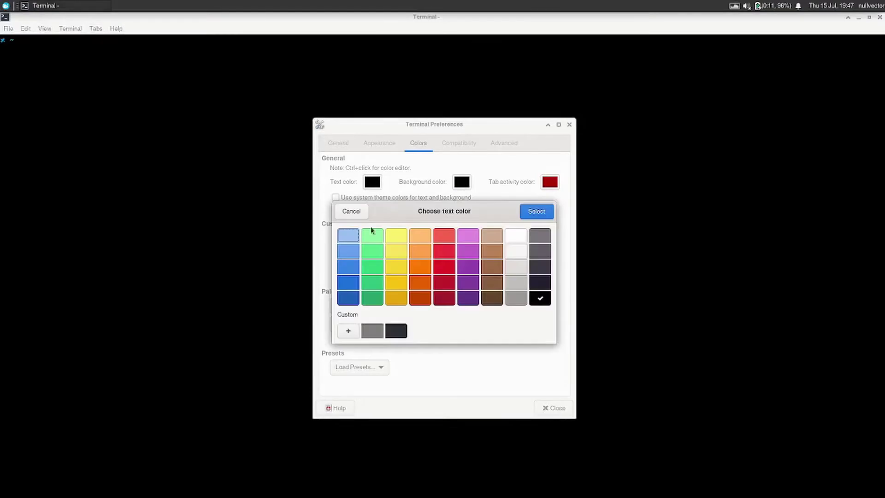
left_click(515, 238)
left_click(537, 213)
left_click(569, 124)
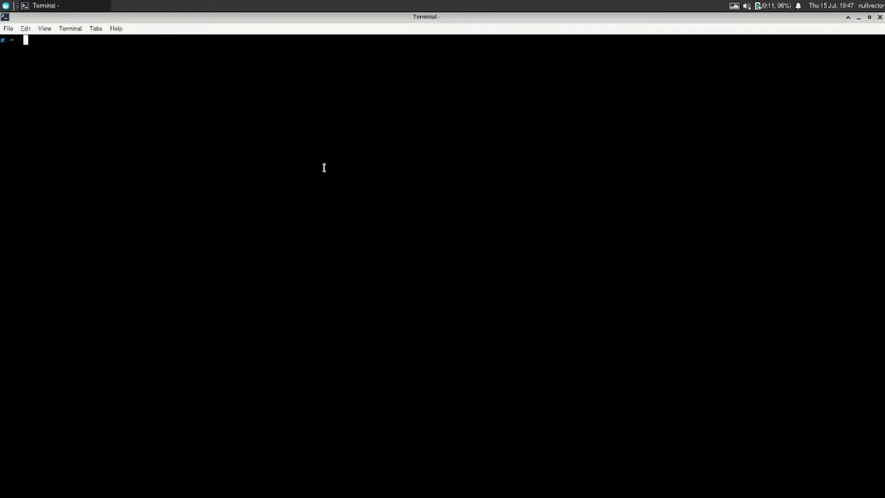
Enlarge the terminal text by several zoom levels so it is easy to read.
key("ctrl+plus")
key("ctrl+plus")
key("ctrl+plus")
key("ctrl+plus")
key("ctrl+plus")
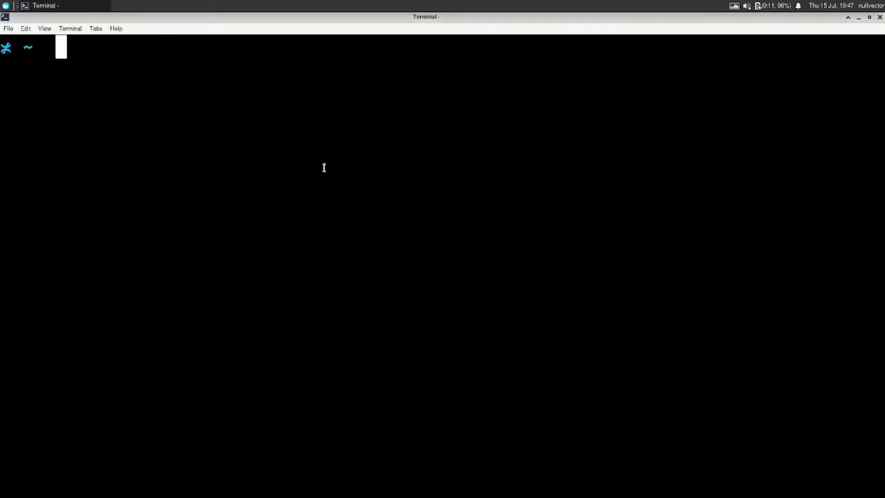
key("BackSpace")
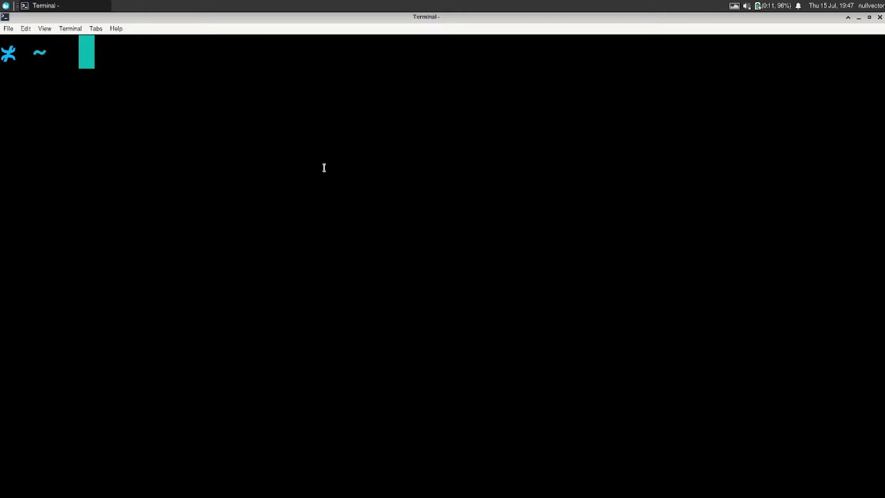
Enter the command sudo pacman -S arc-gtk-theme at the prompt without running it.
type("sud")
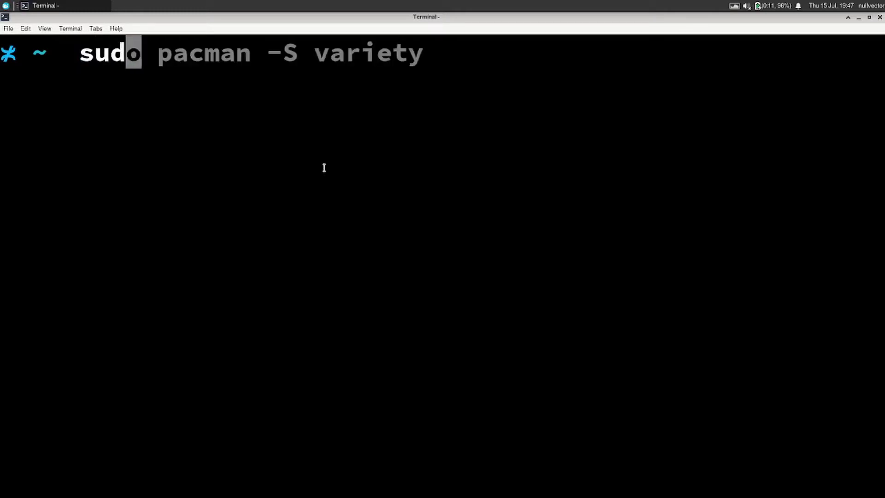
type("o pacman ")
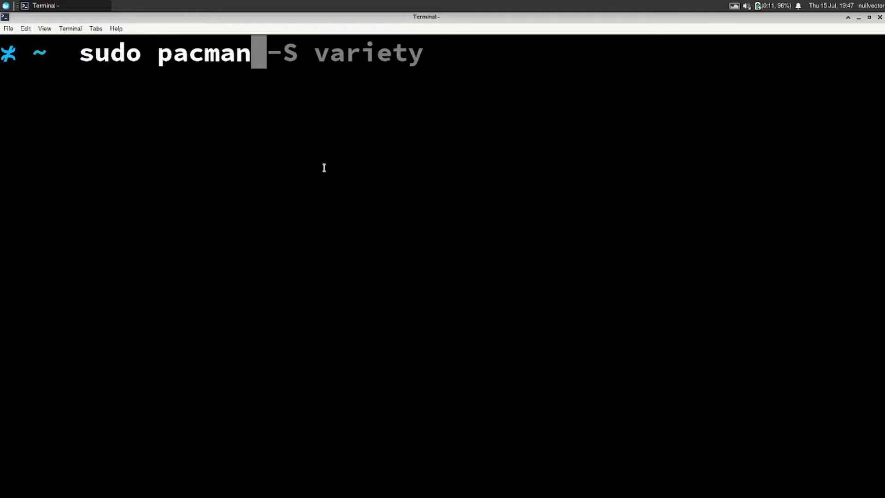
type("-S ")
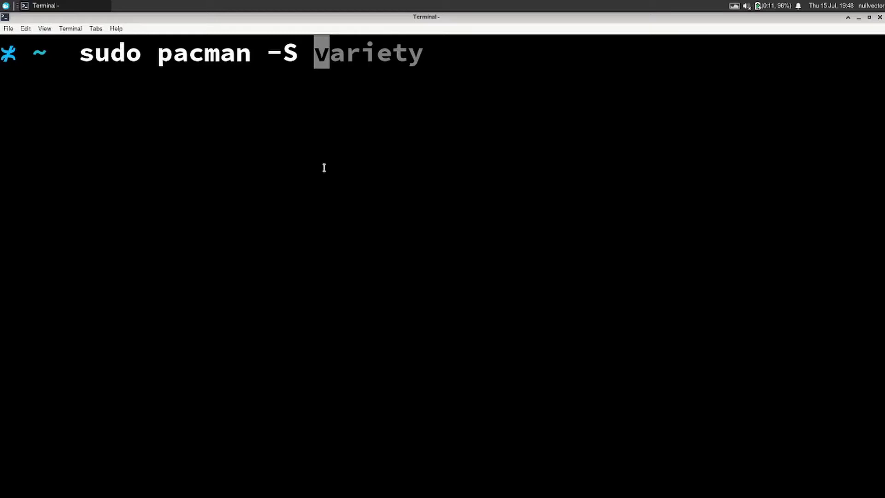
type("arc-")
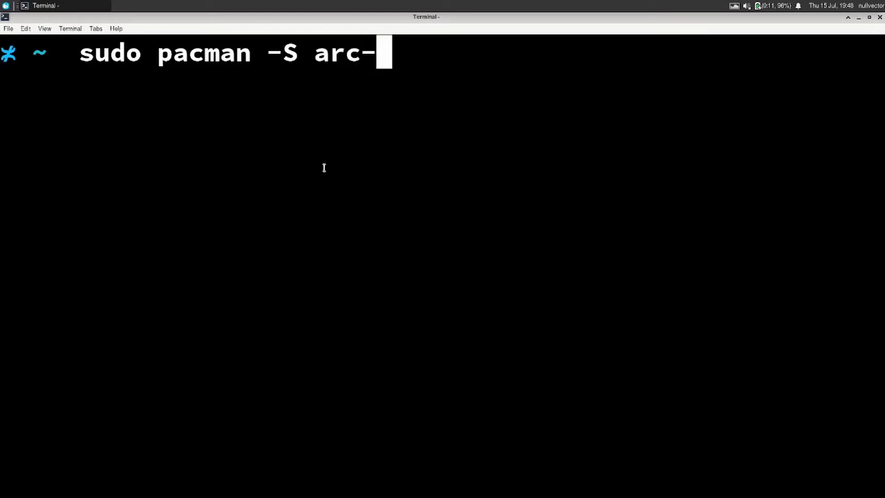
type("gtk")
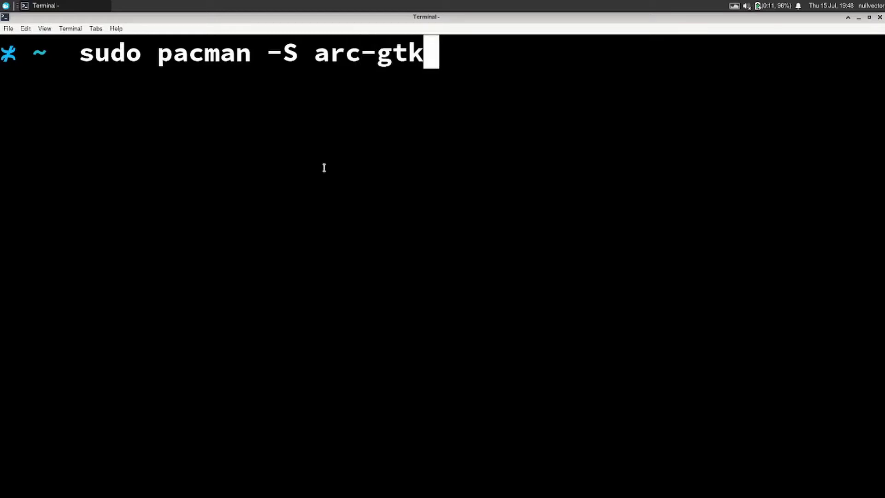
type("-theme")
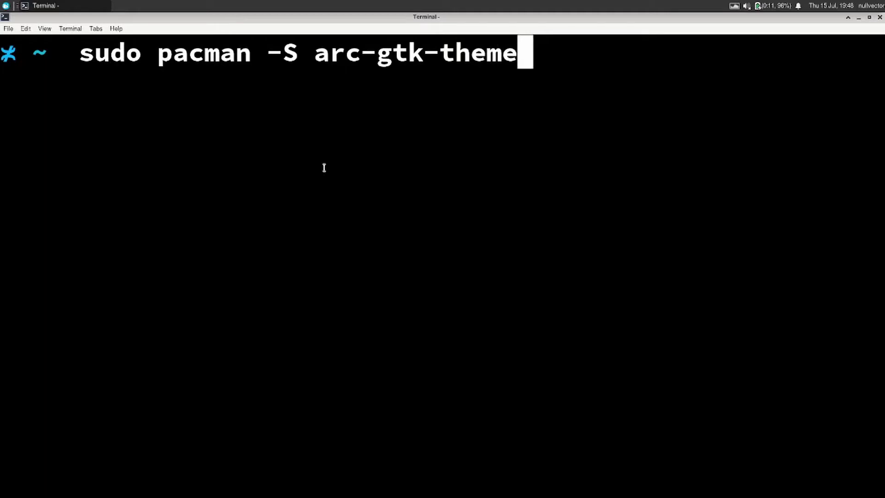
Remove the arc- prefix from the package name in the entered command, leaving gtk-theme.
key("Left")
key("Left")
key("Left")
key("Left")
key("Left")
key("Left")
key("Left")
key("Left")
key("Left")
key("BackSpace")
key("BackSpace")
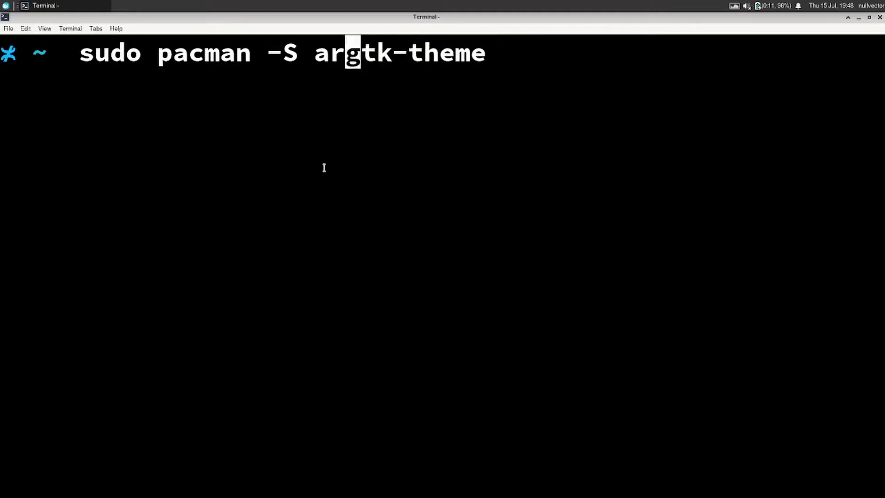
key("BackSpace")
key("BackSpace")
Change the pacman option to -Ss and run sudo pacman -Ss gtk-theme, authenticating with the sudo password.
key("Left")
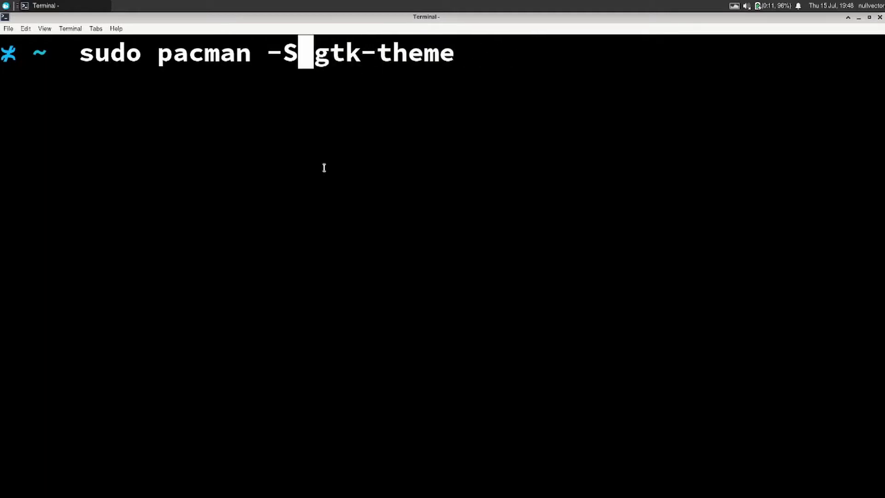
type("s")
key("Right")
key("Right")
key("Right")
key("Right")
key("Right")
key("Right")
key("Right")
key("Right")
key("Right")
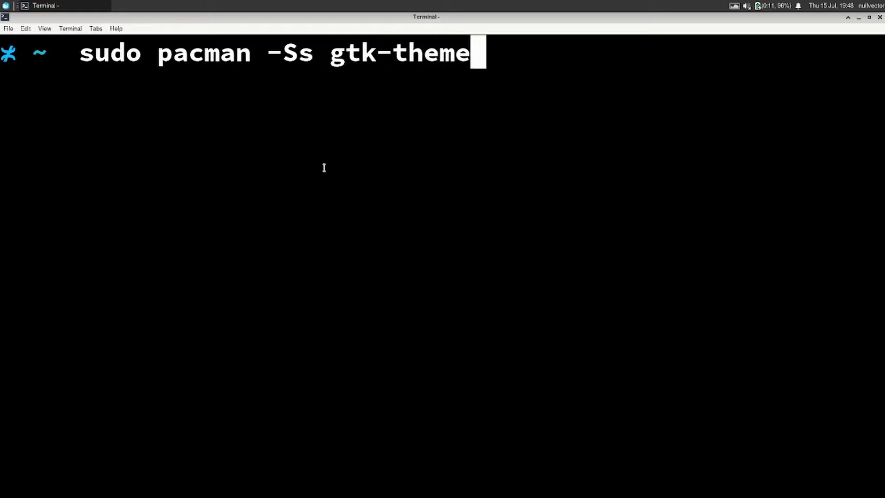
key("Return")
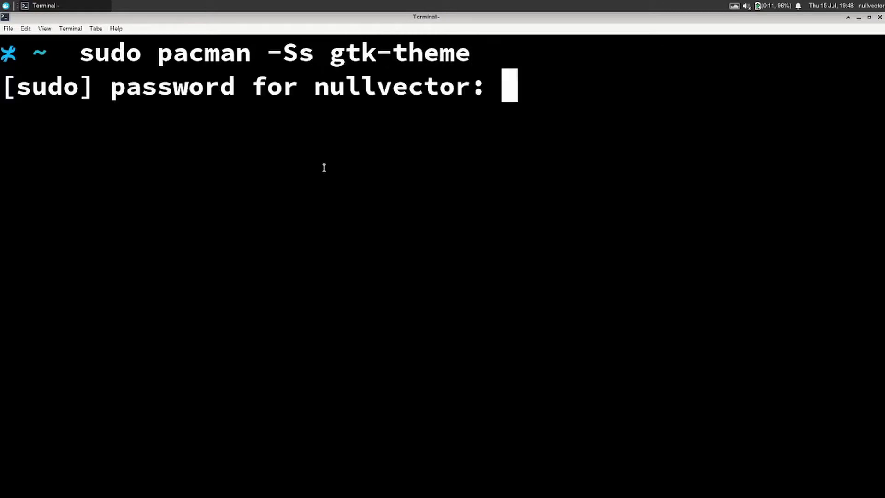
key("Return")
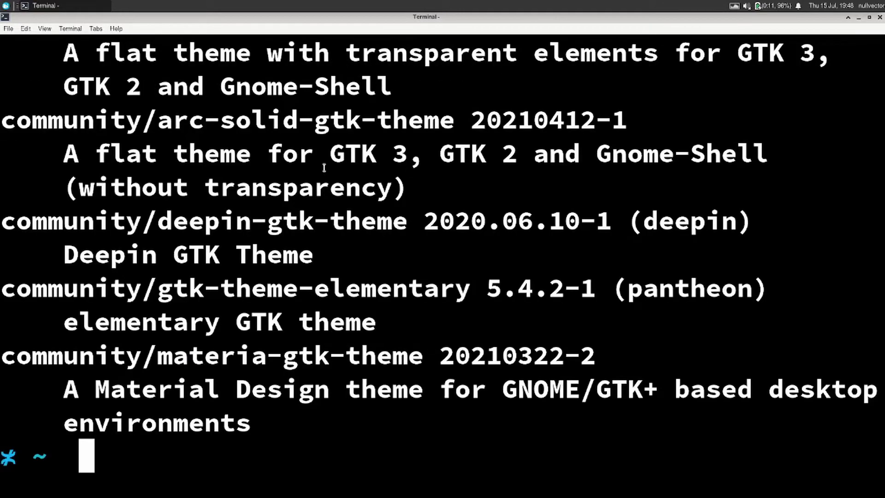
Review the package search results from the beginning and highlight the name adapta-gtk-theme.
scroll(281, 203, "up", 4)
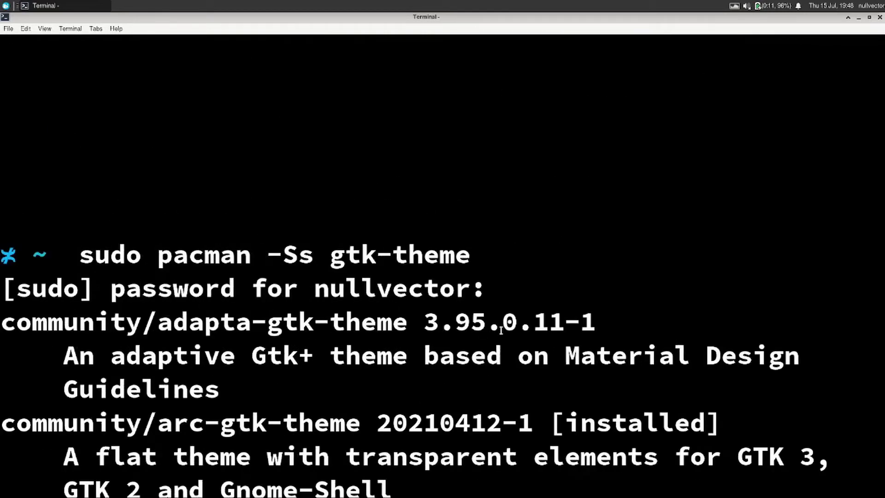
left_click_drag(409, 323, 162, 328)
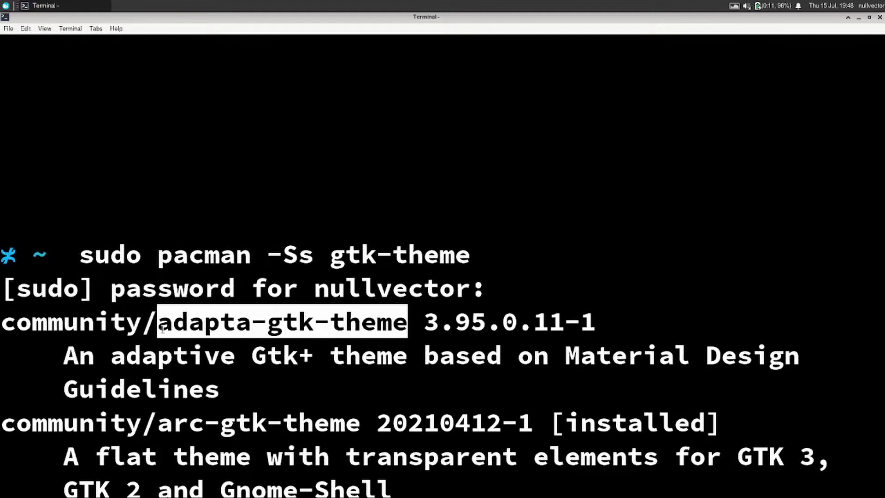
key("ctrl+minus")
key("ctrl+plus")
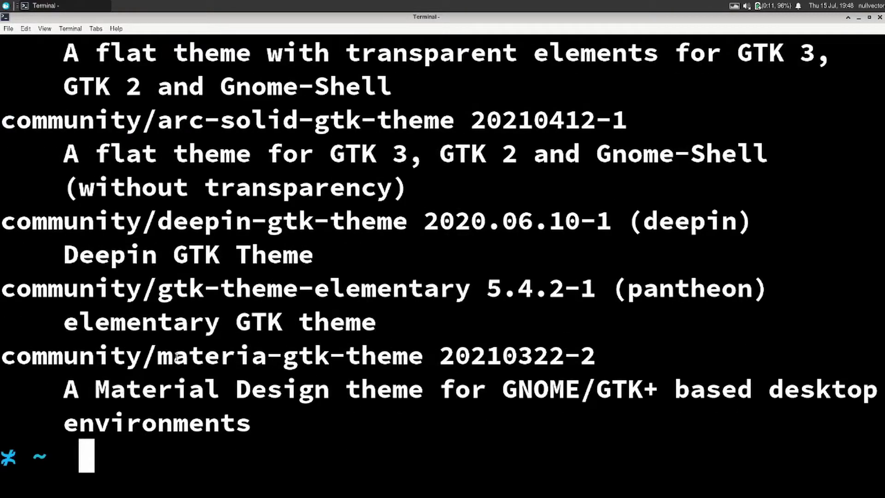
Copy the package name materia-gtk-theme from the search results to the prompt and place the cursor before it.
left_click_drag(158, 358, 422, 360)
middle_click(422, 360)
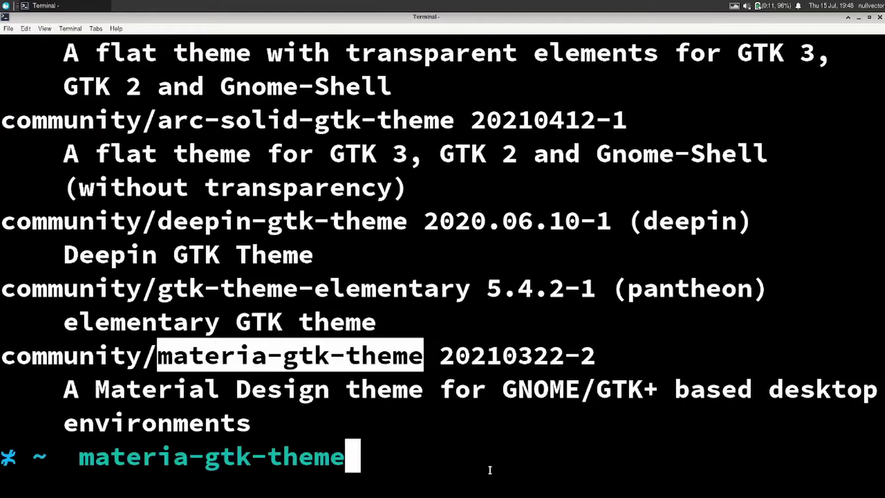
key("Left")
key("Left")
key("Left")
key("Left")
key("Left")
key("Left")
key("Left")
key("Left")
key("Left")
key("Left")
key("Left")
key("Left")
key("Left")
key("Left")
key("Left")
key("Left")
key("Left")
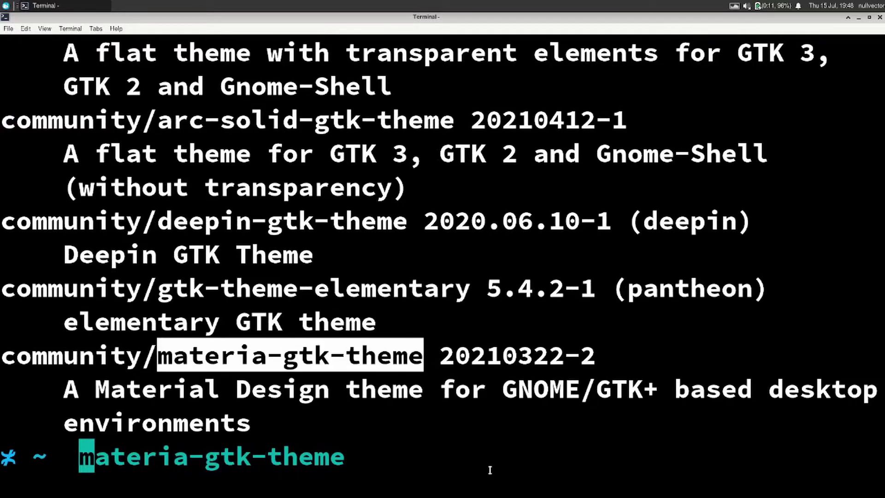
Complete the command as sudo pacman -S materia-gtk-theme, run it with the installation confirmed, and clear the terminal.
key("ctrl+l")
type("sudo ")
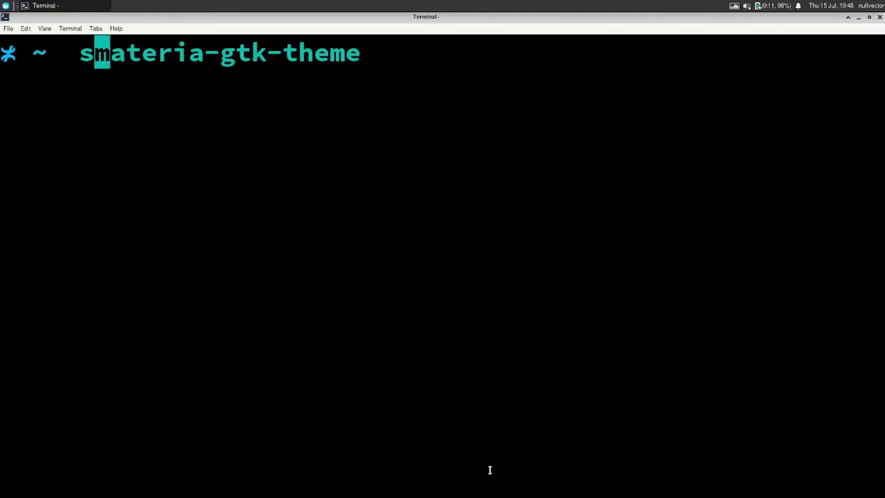
type("pacman -")
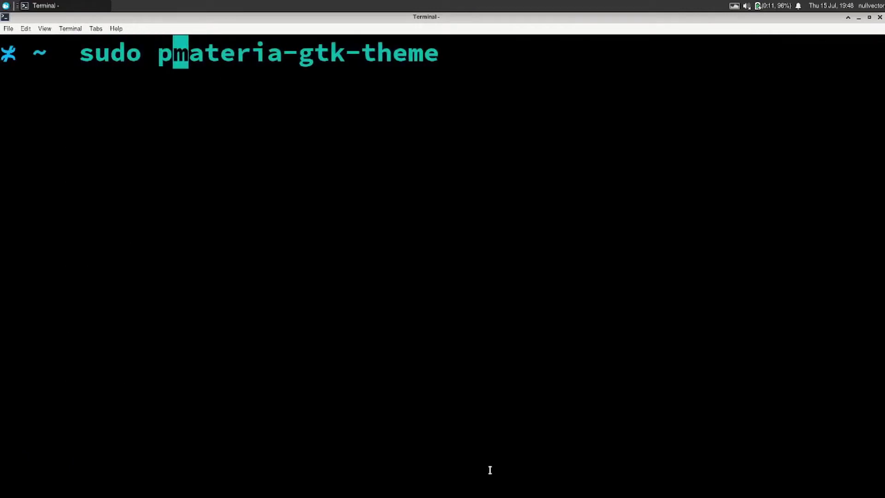
type("S")
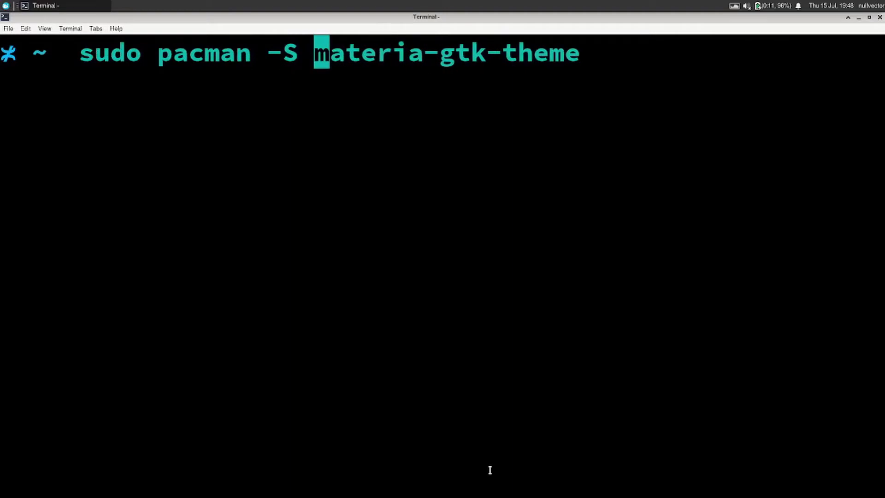
key("Return")
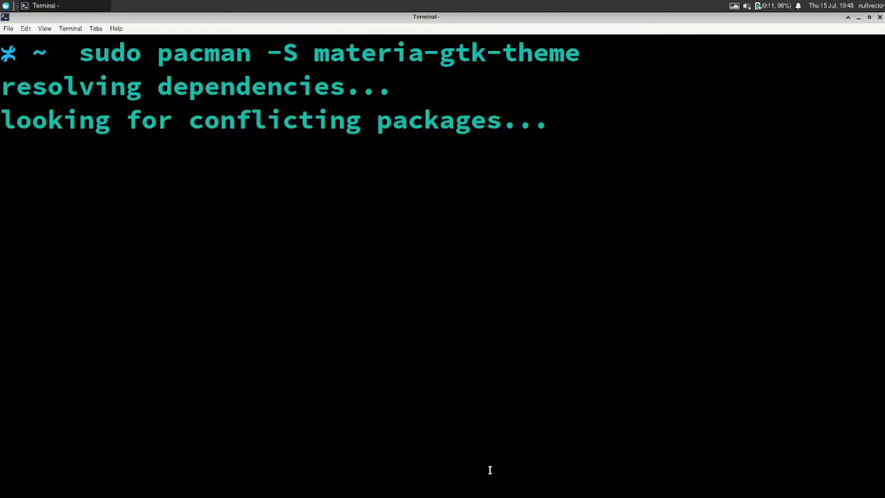
key("Return")
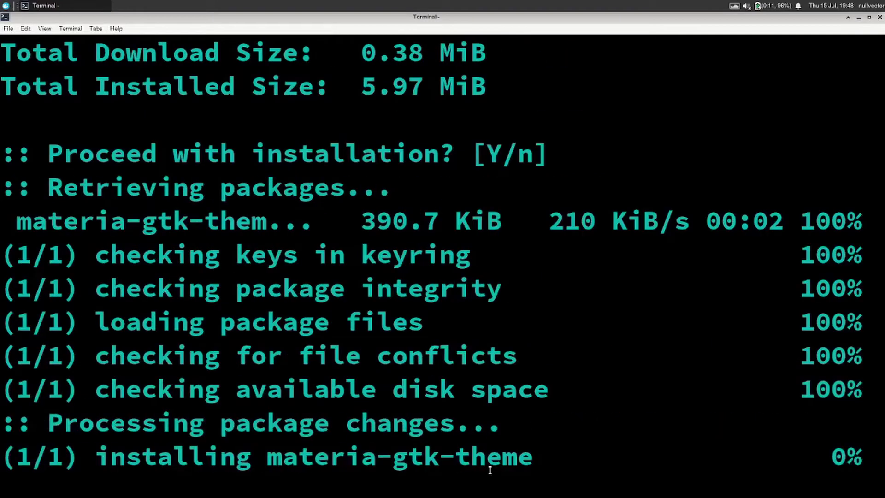
key("ctrl+l")
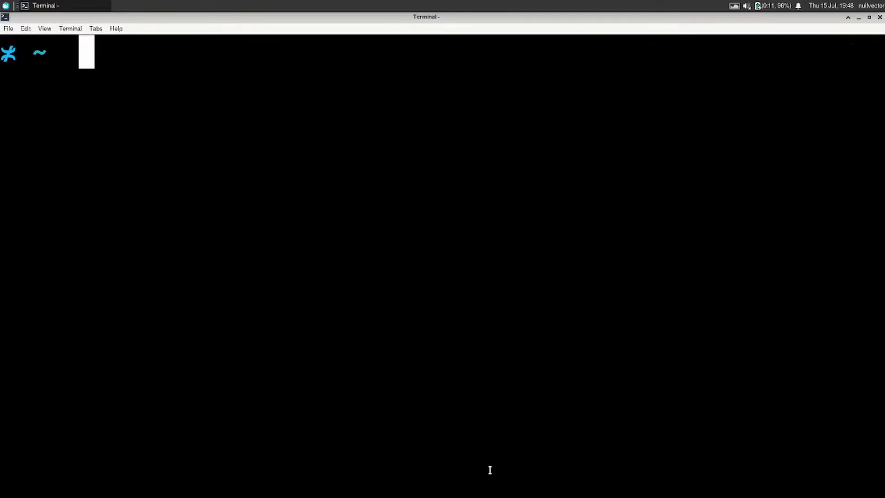
Recall sudo pacman -S materia-gtk-theme at the prompt and strip materia-gtk from the package name, keeping -theme.
type("sudo pacman -S materia-gtk-theme")
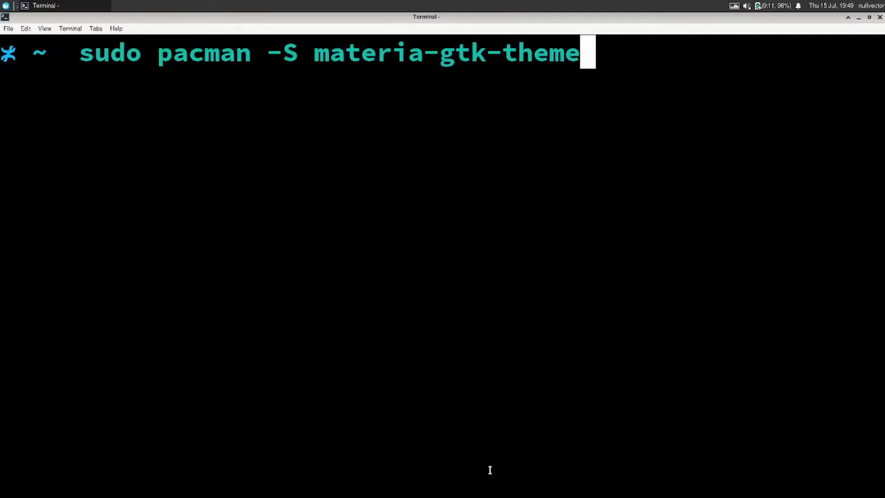
key("Left")
key("Left")
key("Left")
key("Left")
key("Left")
key("Left")
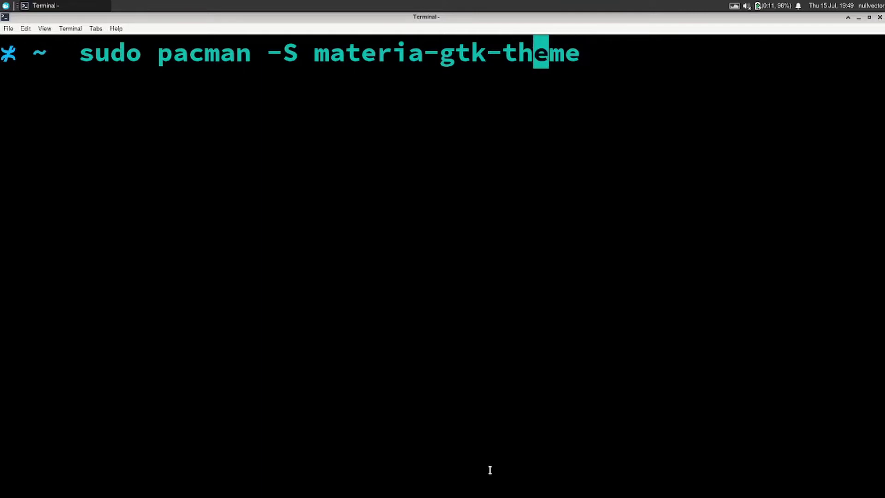
key("BackSpace")
key("BackSpace")
key("BackSpace")
key("BackSpace")
key("BackSpace")
key("BackSpace")
key("BackSpace")
key("BackSpace")
key("BackSpace")
key("BackSpace")
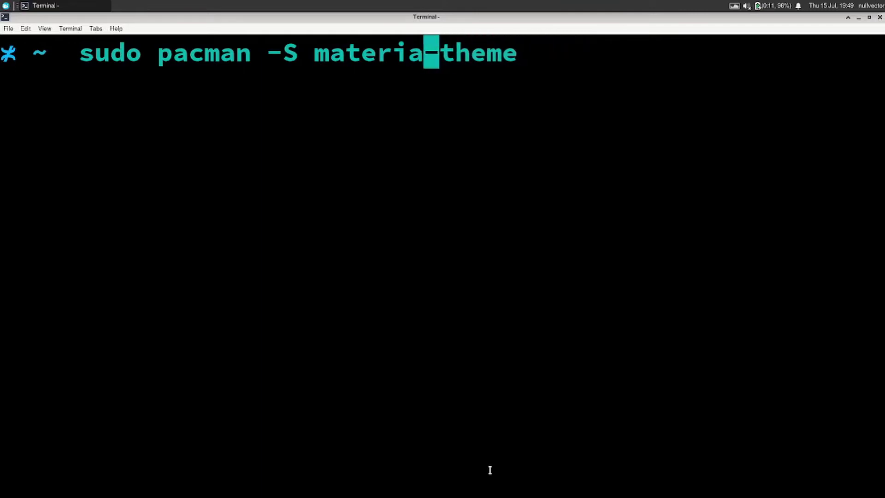
key("BackSpace")
key("BackSpace")
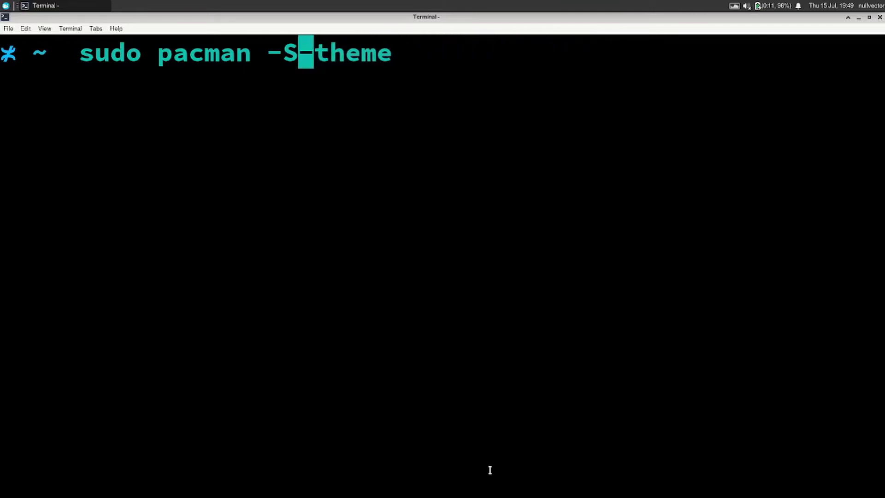
Complete the command as sudo pacman -Ss icon-theme and run it to search for icon themes.
type("s")
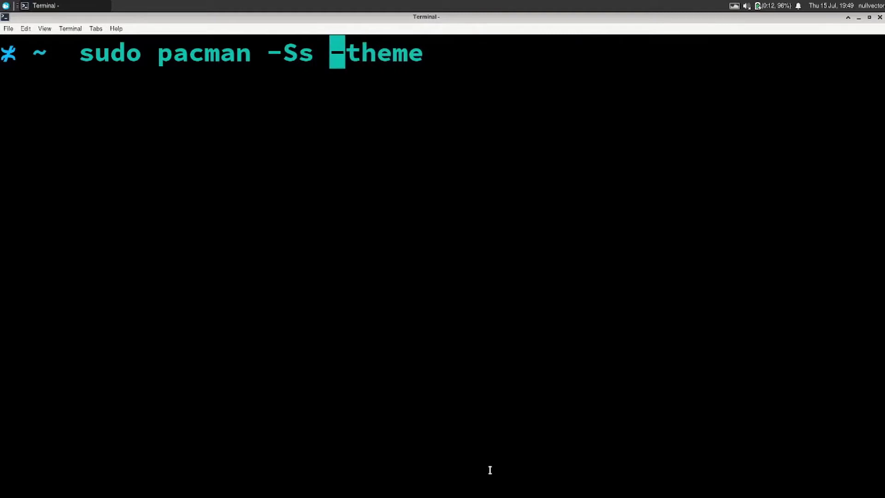
type(" icon")
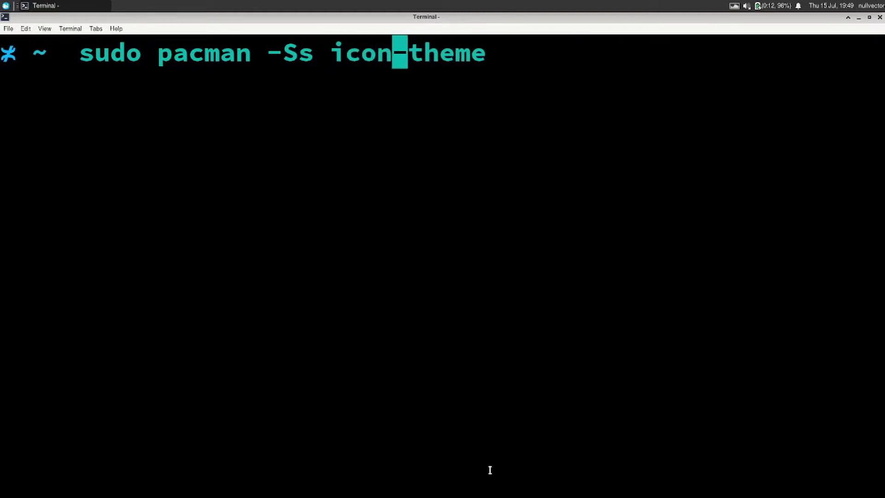
key("Return")
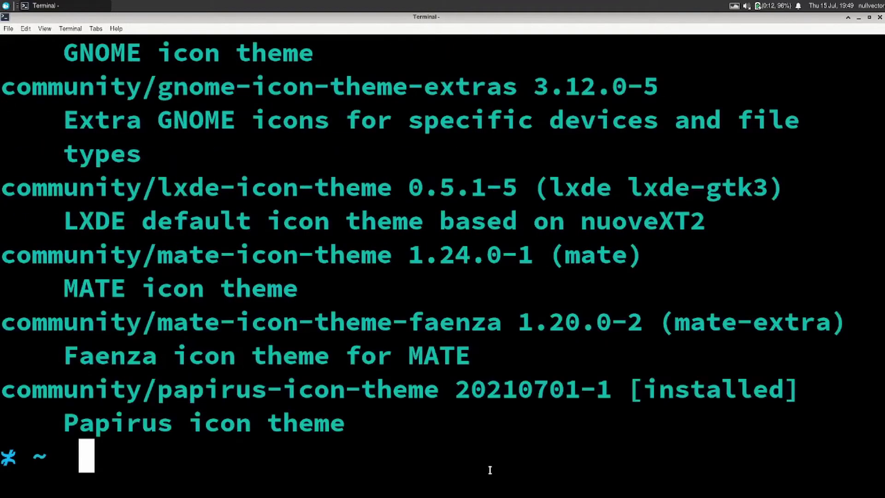
Review the icon theme search results, highlight the name papirus-icon-theme, and clear the terminal.
scroll(284, 188, "up", 3)
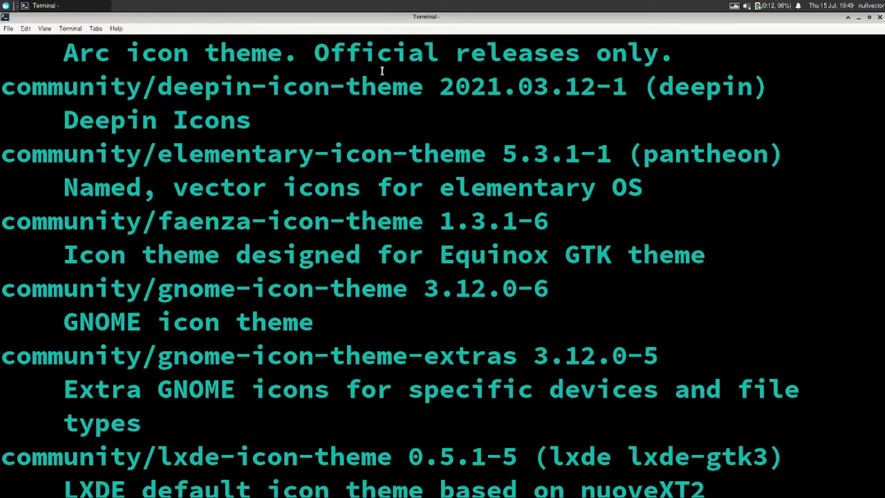
scroll(318, 78, "up", 2)
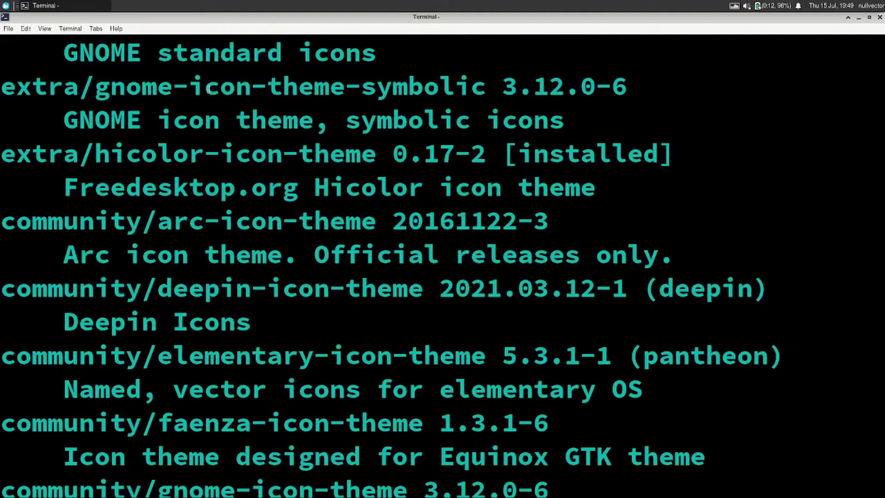
scroll(314, 235, "down", 5)
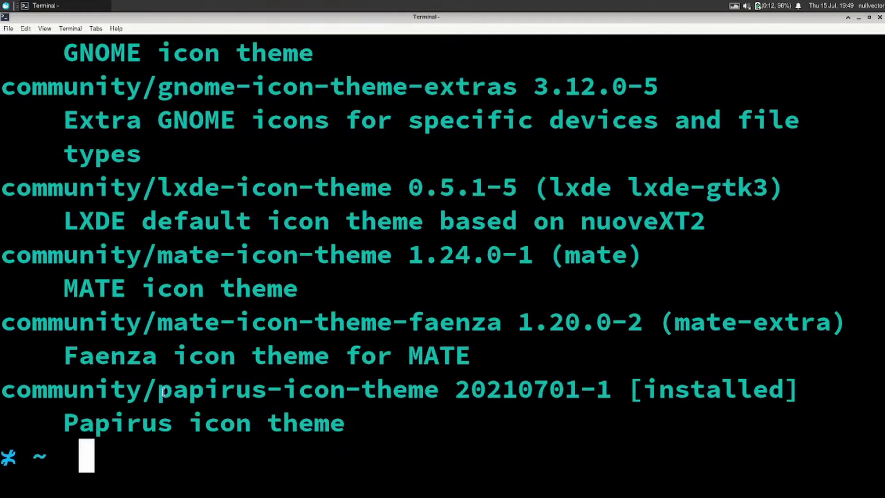
left_click_drag(181, 398, 439, 397)
left_click(428, 421)
key("ctrl+l")
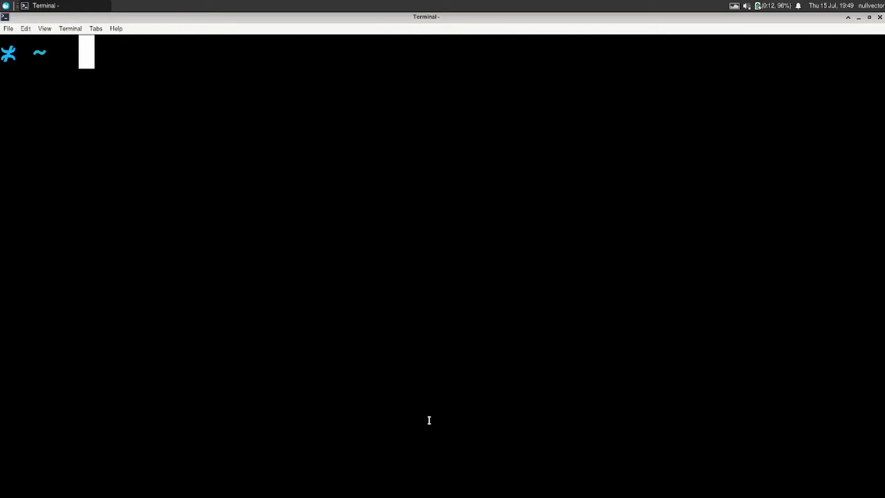
Enter the command paru -S beautyline at the prompt.
type("paru ")
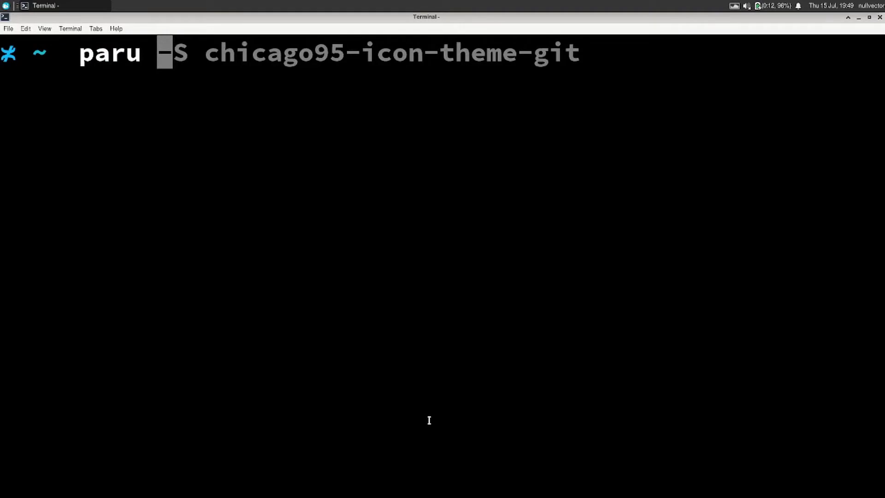
type("-S ")
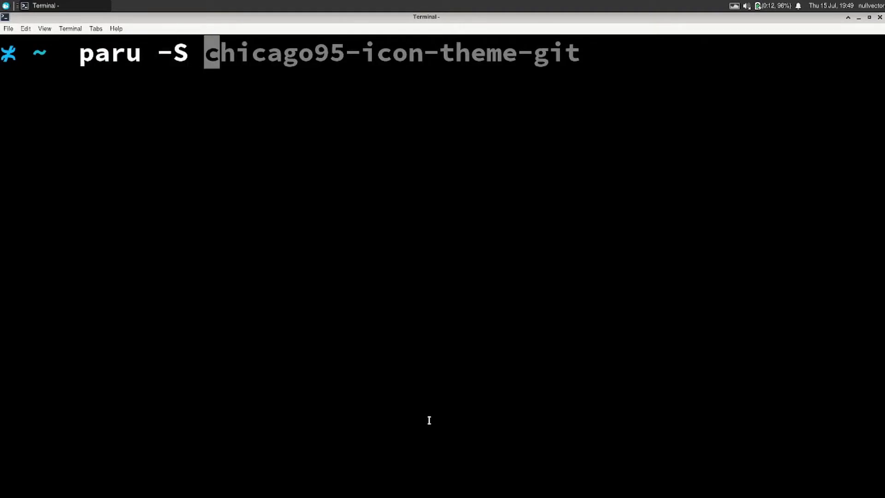
type("b")
key("Right")
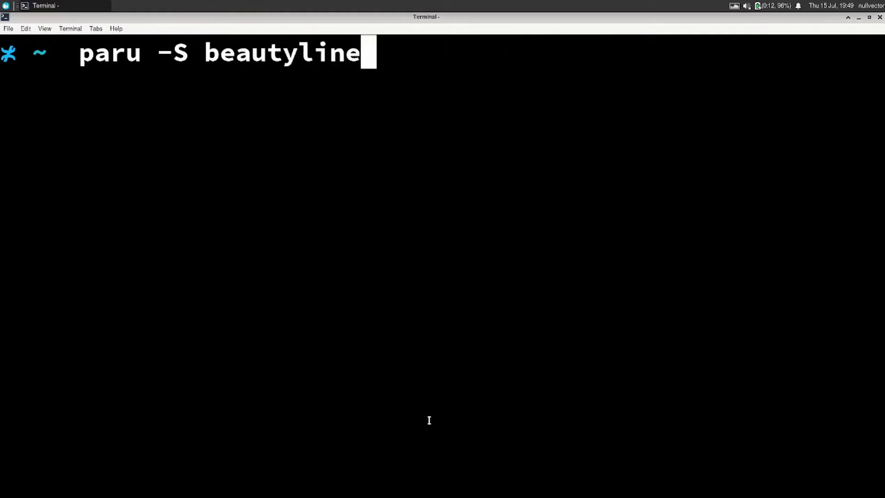
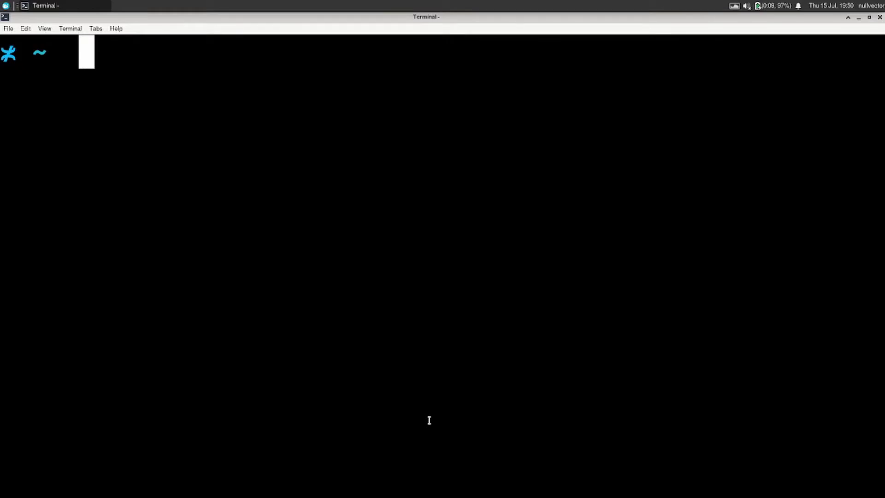
Enter the command sudo pacman -S variety at the prompt without running it.
type("sudo pacm")
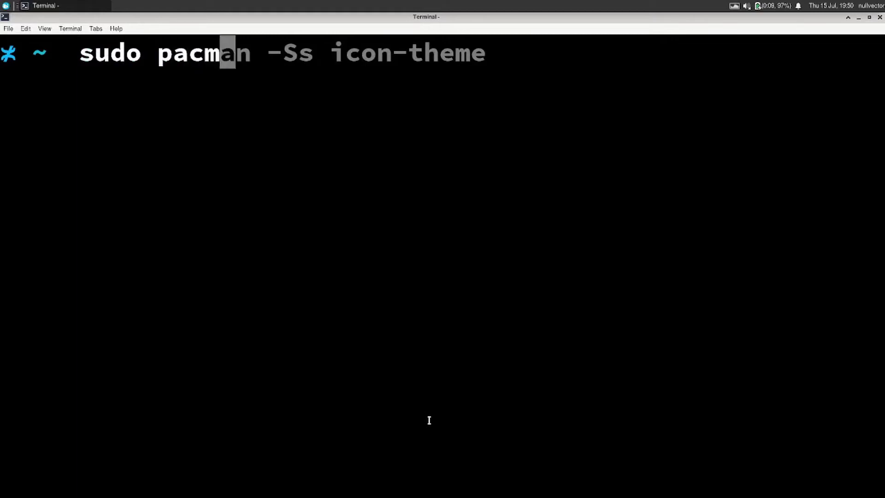
type("an -S ")
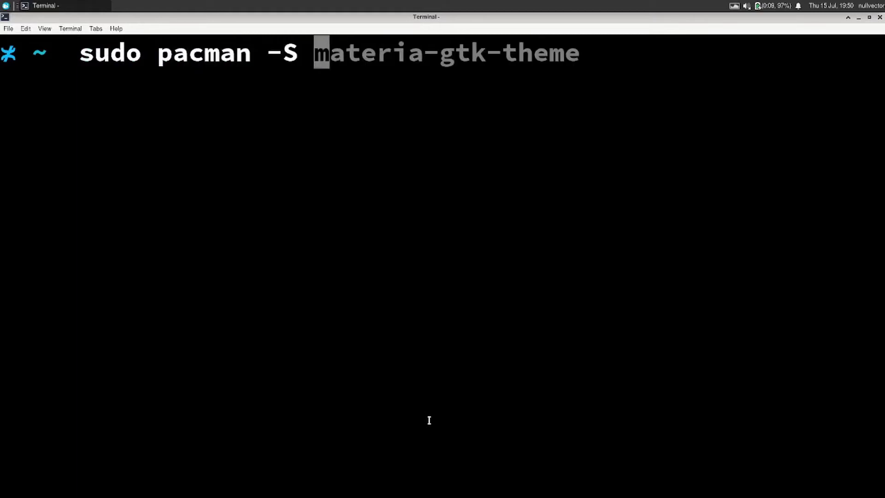
type("c")
key("BackSpace")
type("v")
key("Right")
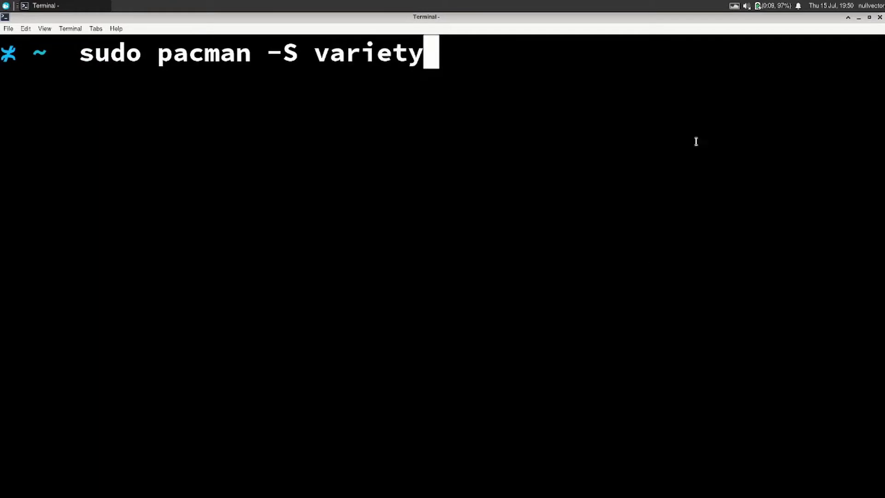
Open Variety's preferences and examine the image source types that can be added, without adding one.
left_click(733, 7)
left_click(733, 6)
left_click(733, 6)
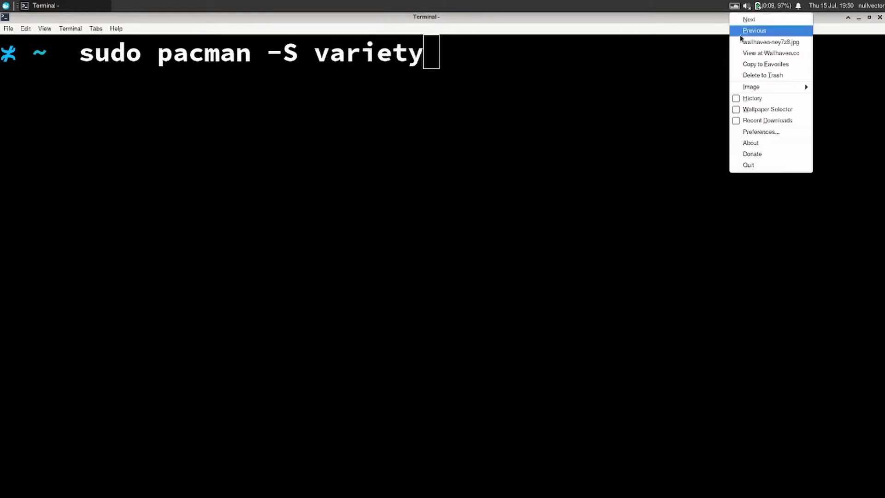
left_click(765, 130)
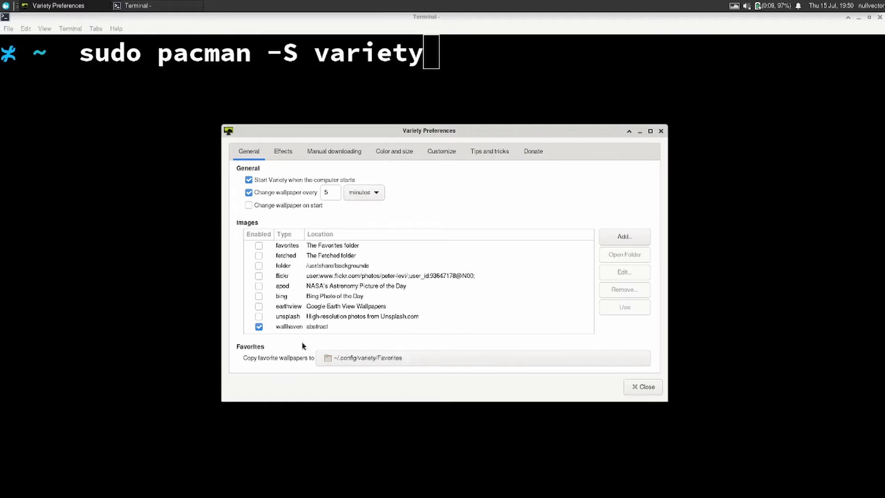
left_click(625, 237)
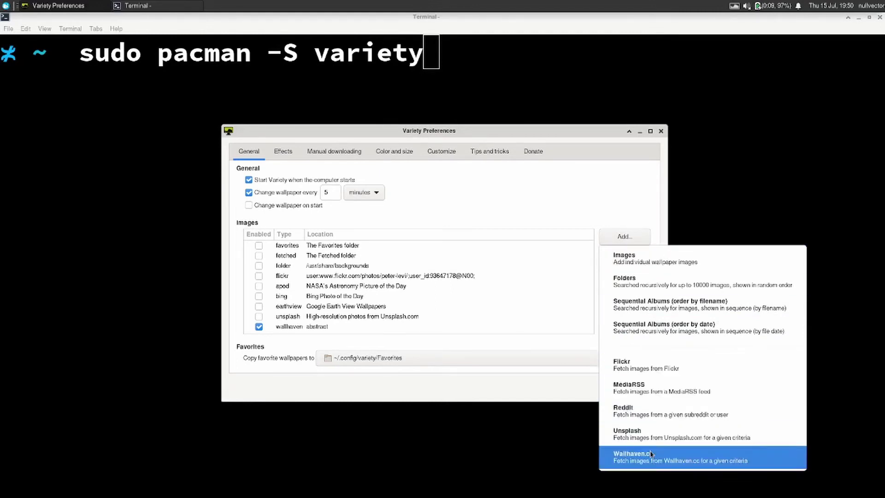
left_click(549, 326)
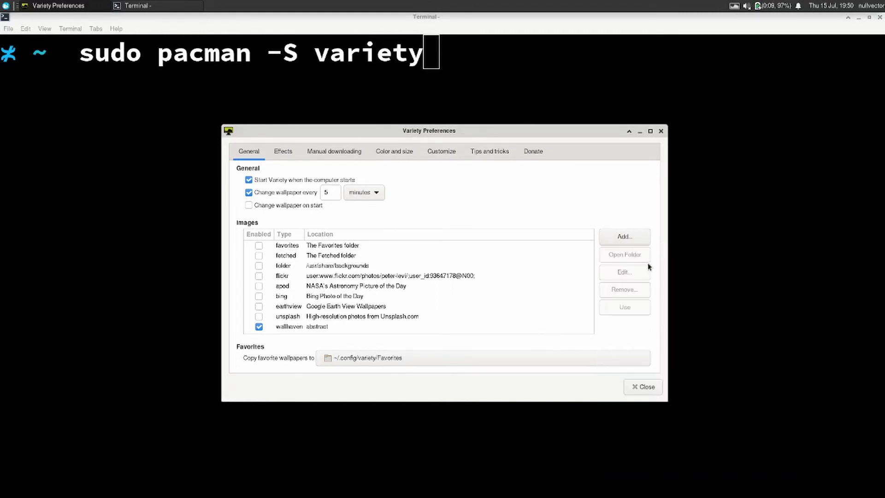
Open the Wallhaven image source for editing, highlight its keyword abstract, and accept the dialog.
double_click(400, 326)
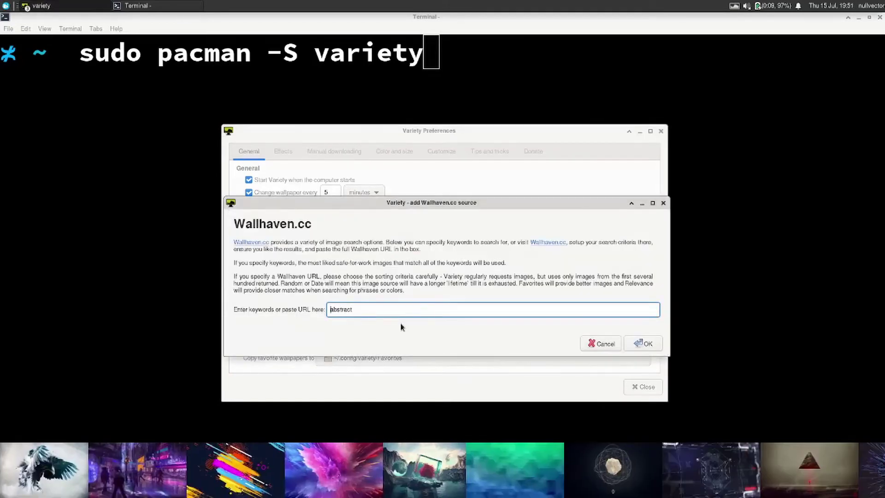
left_click_drag(428, 312, 225, 306)
left_click(643, 343)
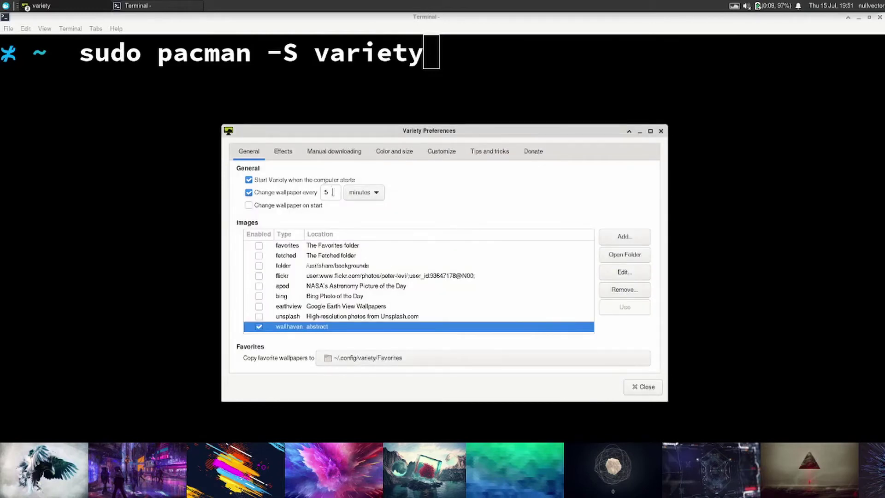
Highlight the wallpaper change interval, then close the Variety preferences and the terminal window.
double_click(332, 192)
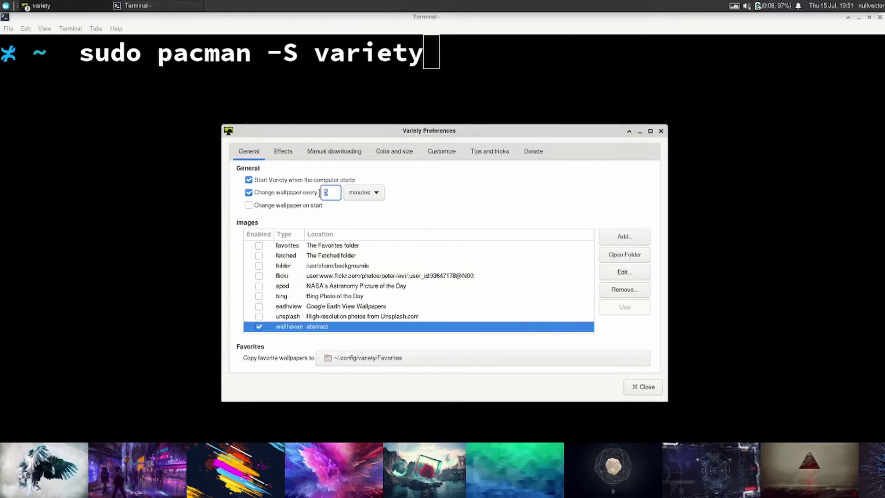
left_click(656, 388)
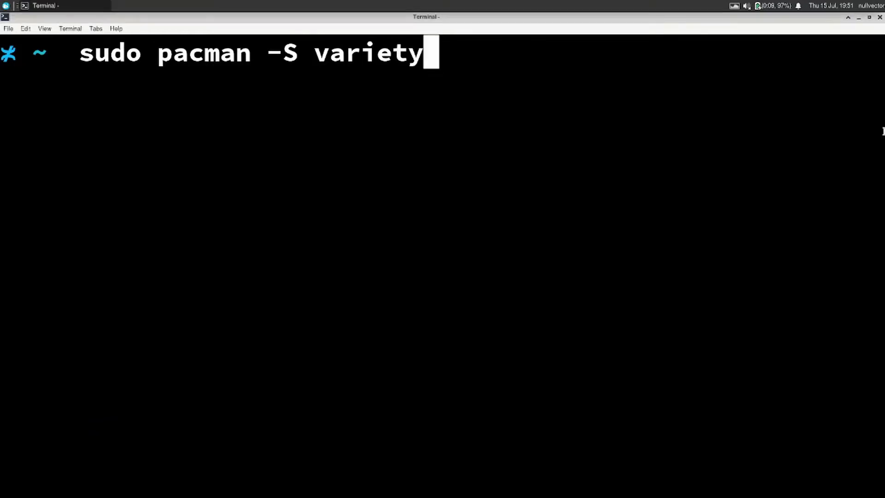
left_click(879, 17)
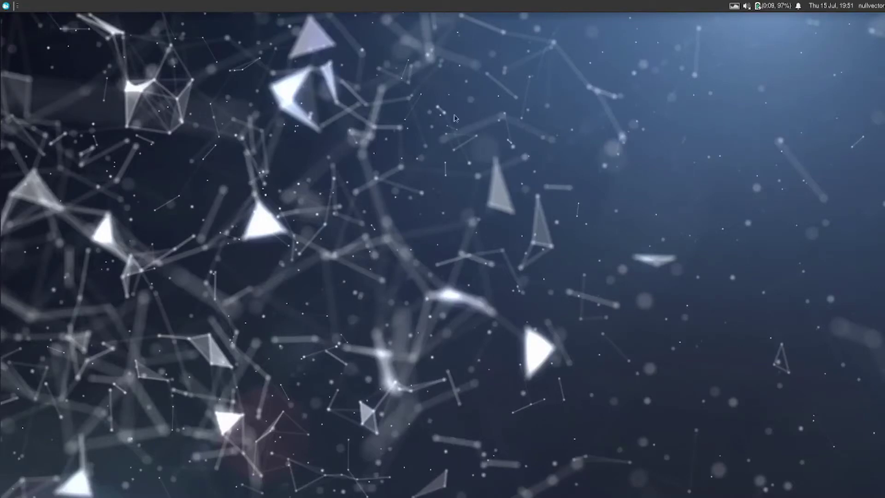
Advance the desktop background to Variety's next wallpaper twice in a row.
right_click(740, 6)
left_click(733, 7)
left_click(733, 7)
left_click(743, 20)
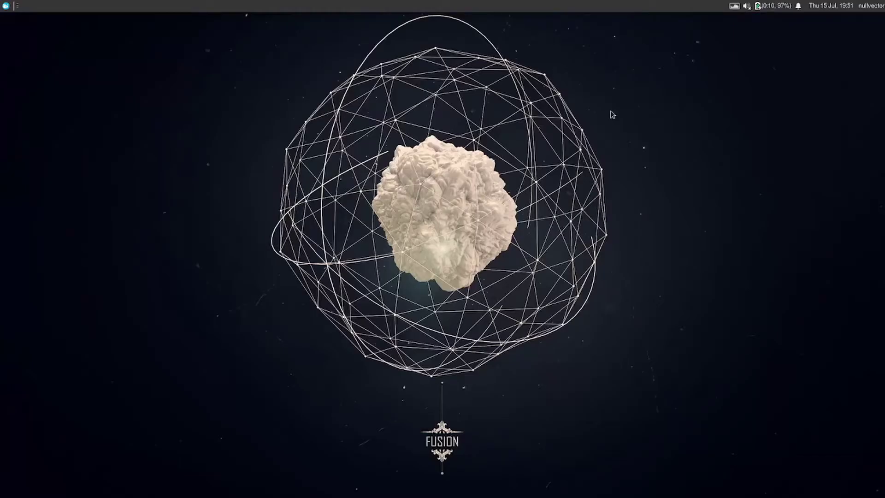
left_click(734, 7)
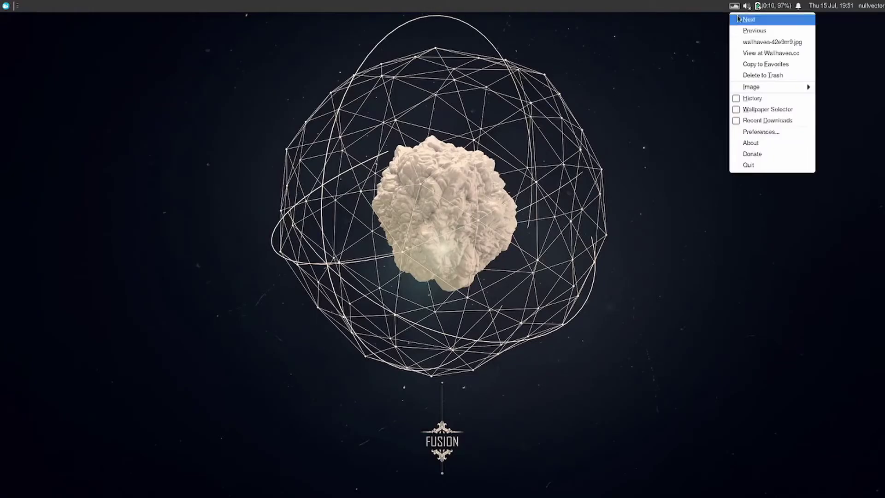
left_click(743, 19)
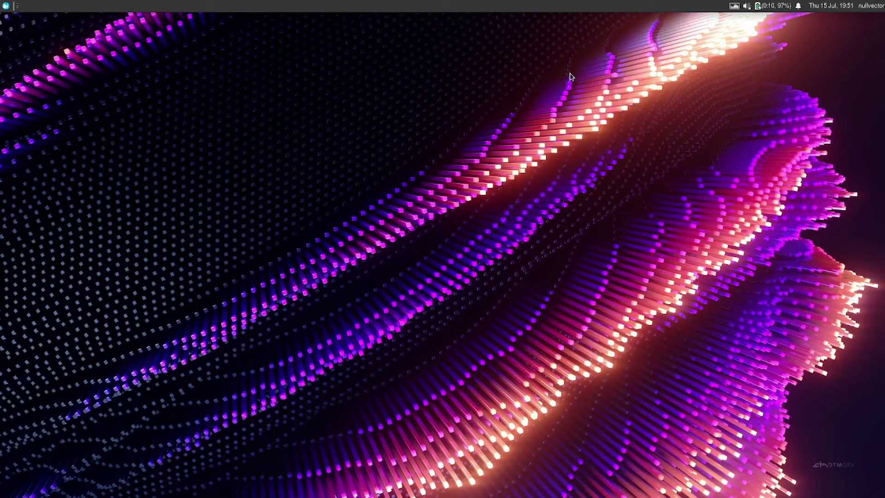
Open the Appearance settings and bring up the list of all applications in the Whisker Menu.
right_click(321, 74)
mouse_move(381, 184)
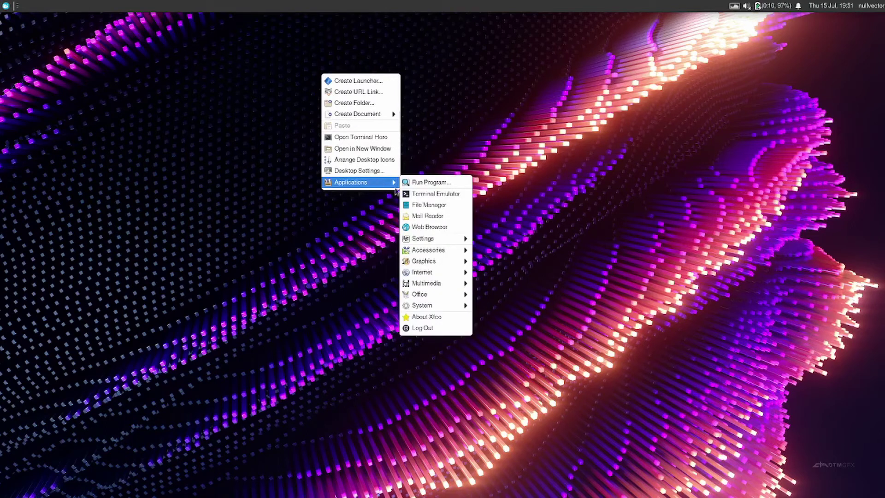
mouse_move(446, 241)
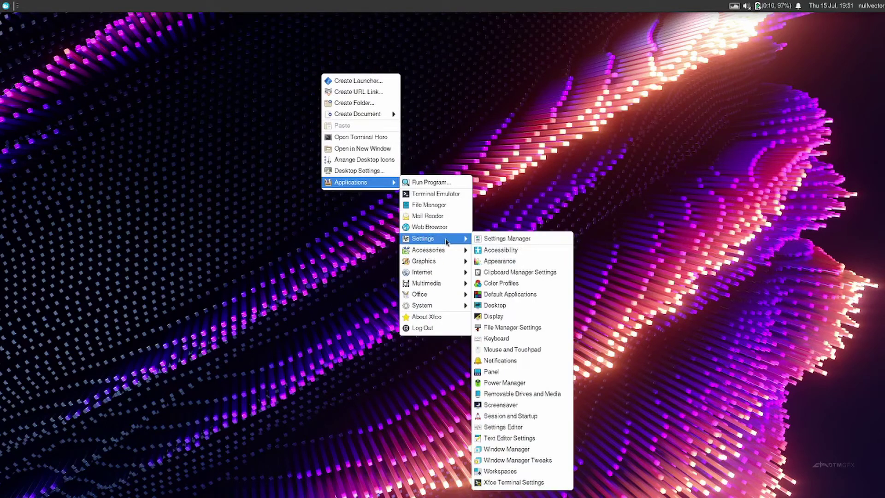
left_click(520, 261)
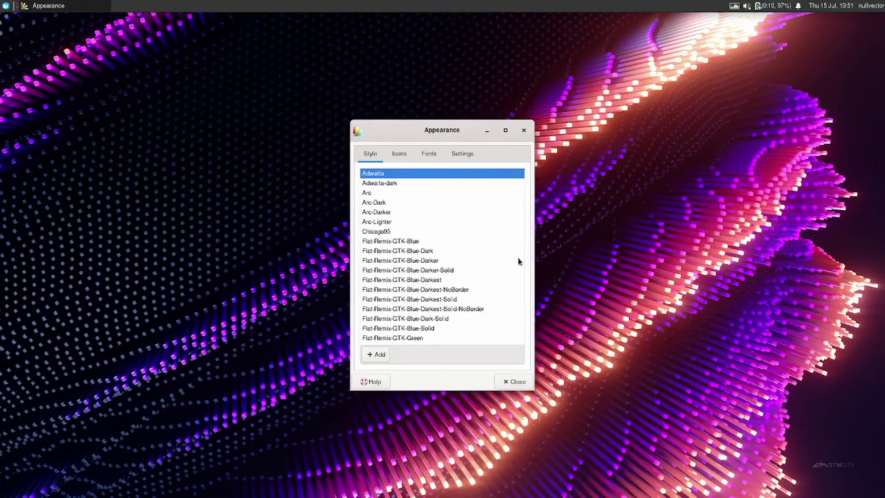
left_click(5, 6)
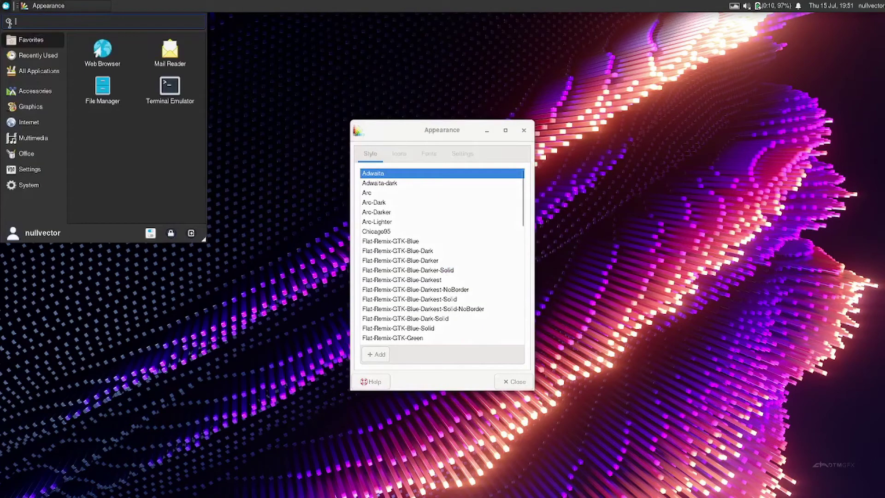
left_click(44, 72)
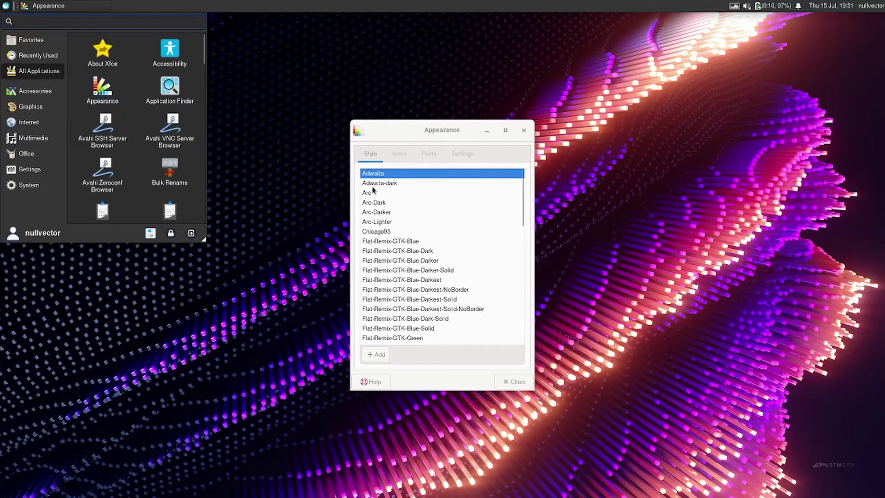
Try the Arc-Darker, Arc-Dark and Chicago95 styles one after another.
left_click(377, 214)
left_click(383, 213)
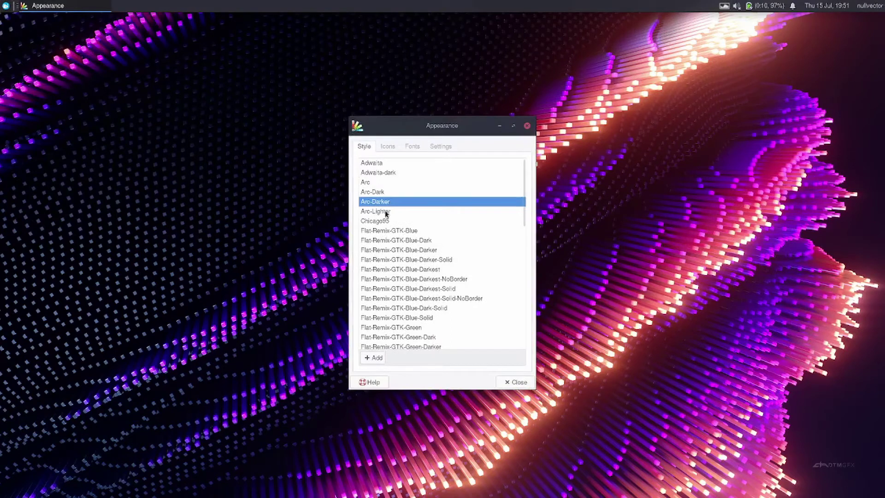
left_click(385, 192)
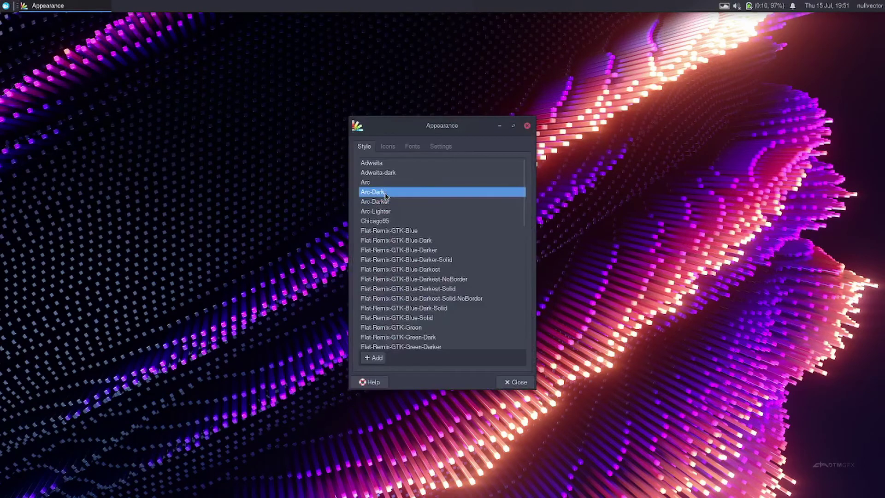
left_click(386, 221)
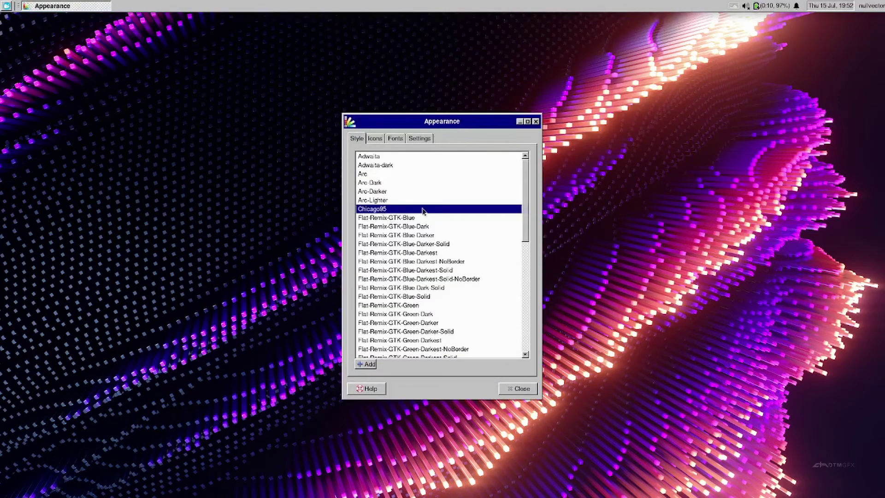
Open a terminal on the desktop, enlarge its text, and enter paru -S chicago95-icon-theme-git without running it.
right_click(184, 136)
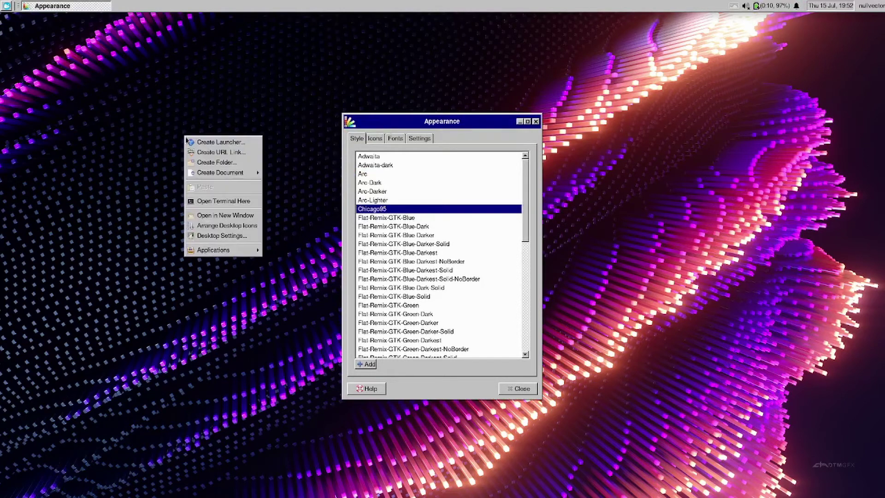
left_click(217, 200)
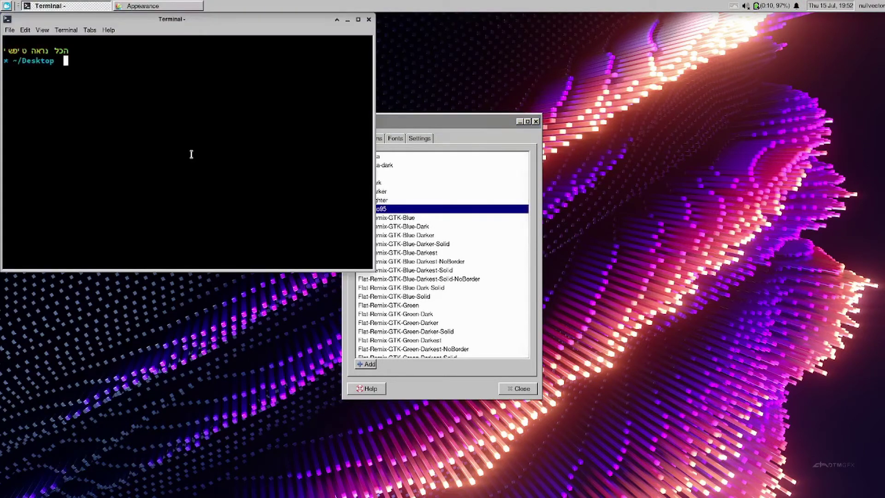
key("ctrl+plus")
key("ctrl+plus")
key("ctrl+plus")
key("ctrl+plus")
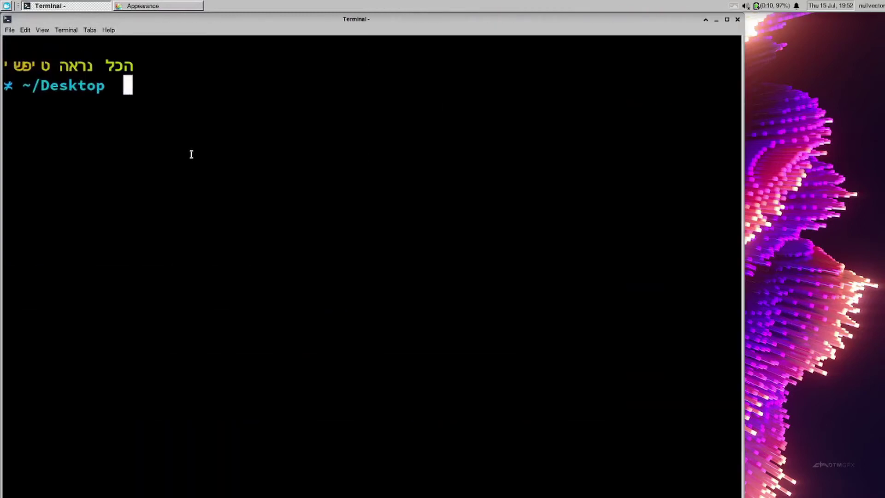
type("paru ")
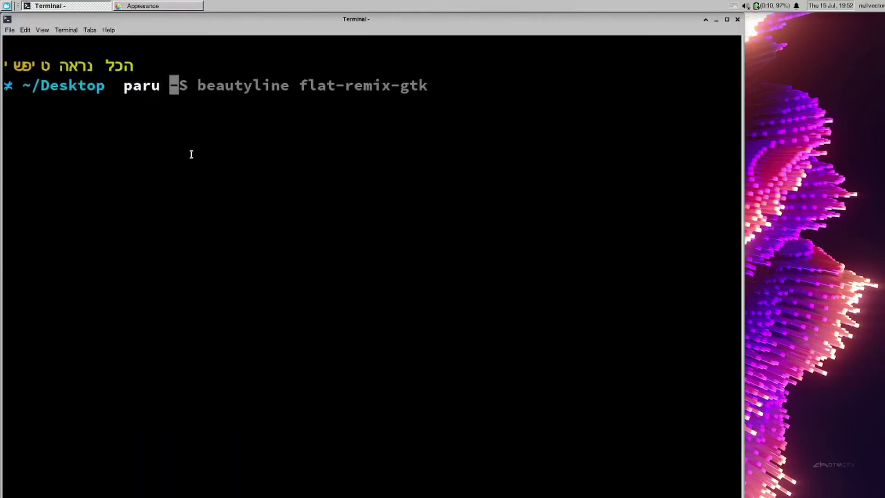
type("-S c")
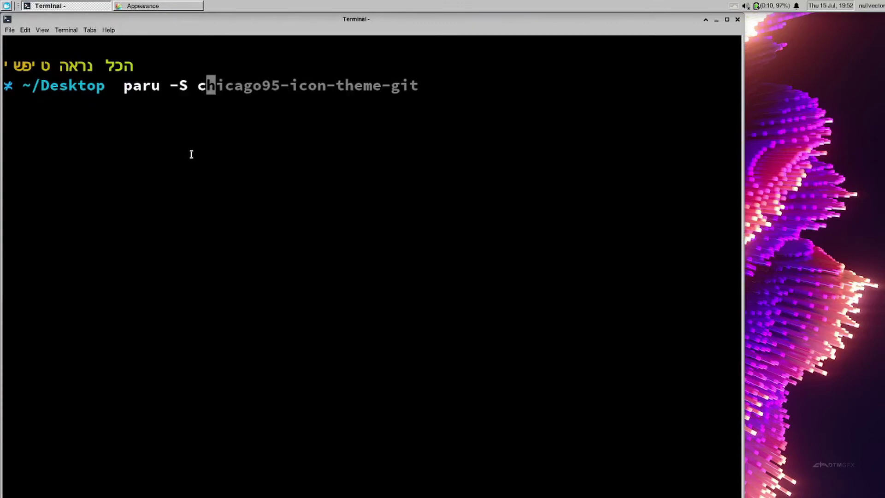
key("Right")
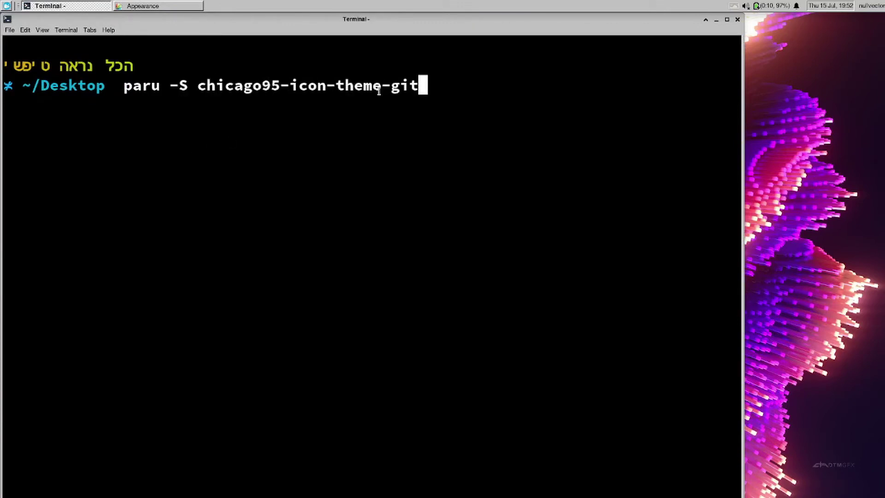
Edit the package name in the unexecuted command so that it reads paru -S chicago95-gtk-theme-git.
key("Left")
key("Left")
key("Left")
key("Left")
key("Left")
key("Left")
key("Left")
key("Left")
key("Left")
key("Left")
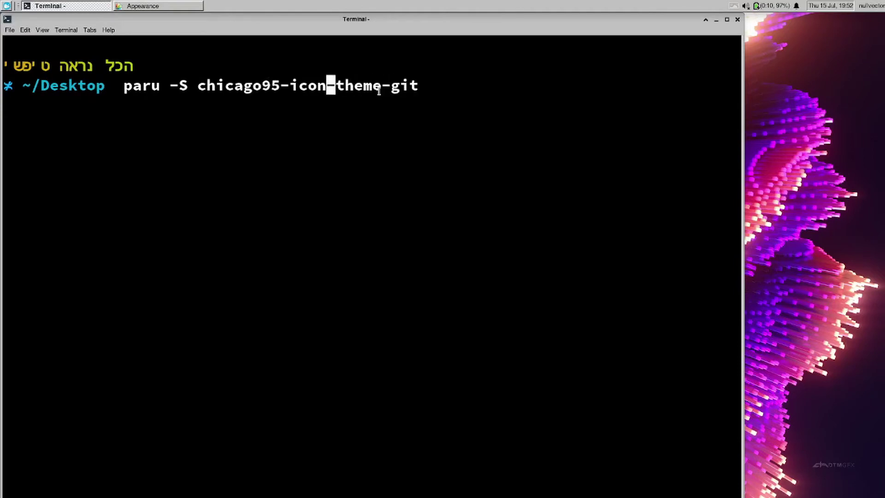
key("BackSpace")
key("BackSpace")
key("BackSpace")
key("BackSpace")
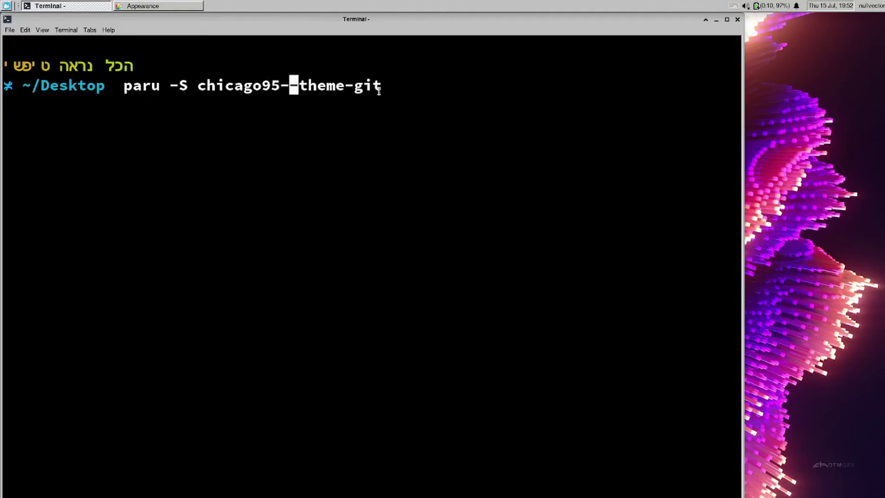
type("gtk")
key("Right")
key("Right")
key("Right")
key("Right")
key("Right")
key("Right")
key("Right")
key("Right")
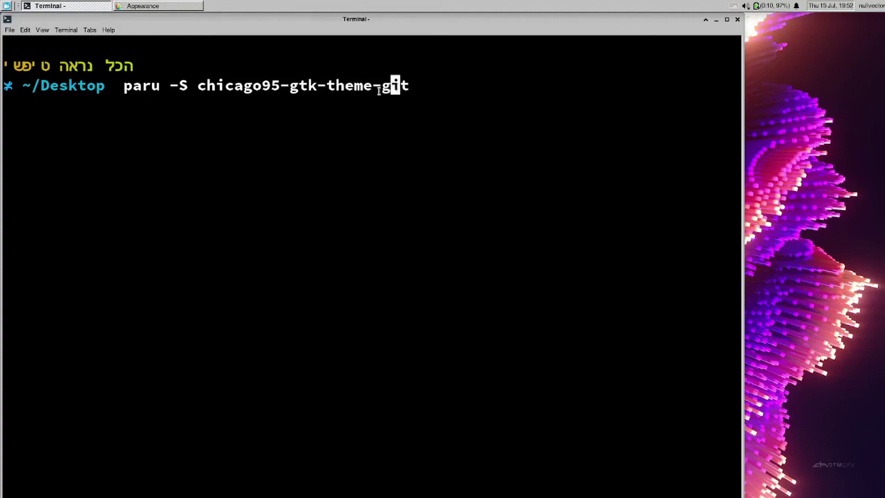
key("Right")
key("Right")
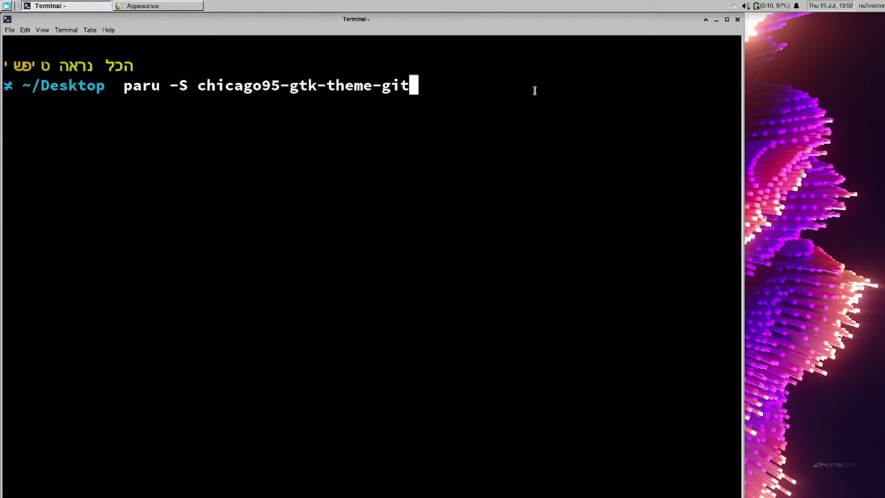
Examine the icons available for the Whisker Menu's panel button without changing it, then close its properties and the terminal.
left_click(2, 5)
right_click(3, 5)
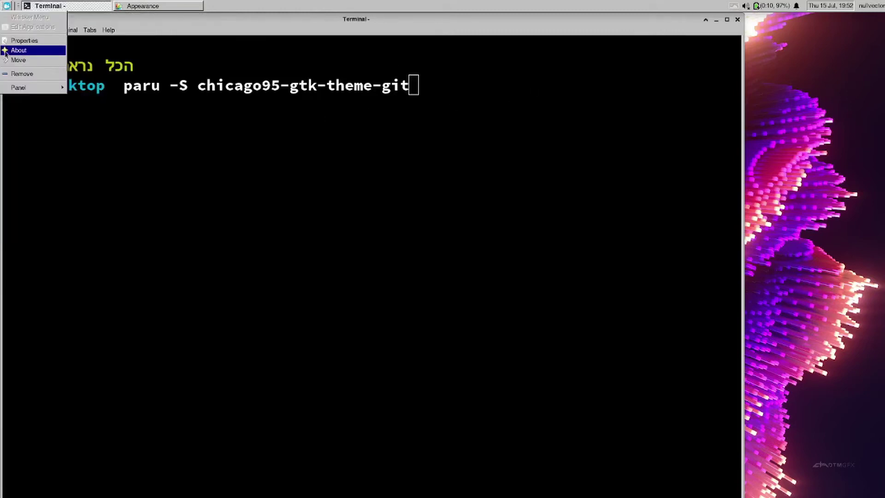
left_click(22, 41)
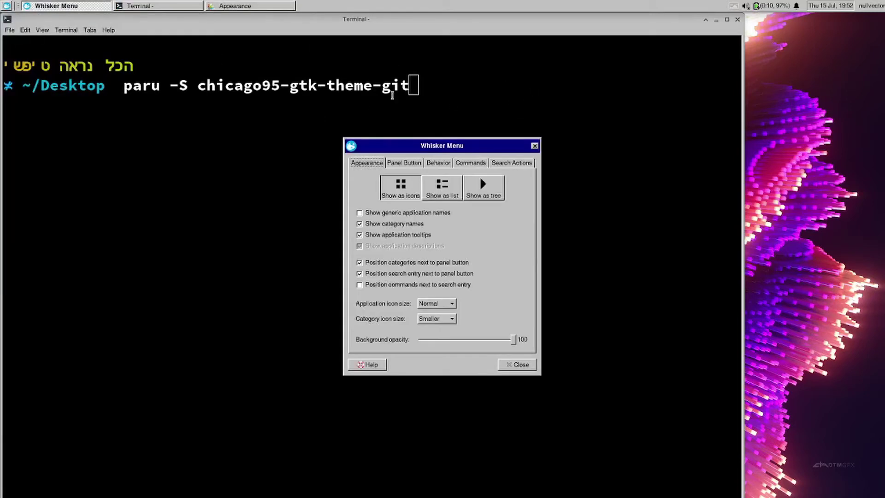
left_click(412, 165)
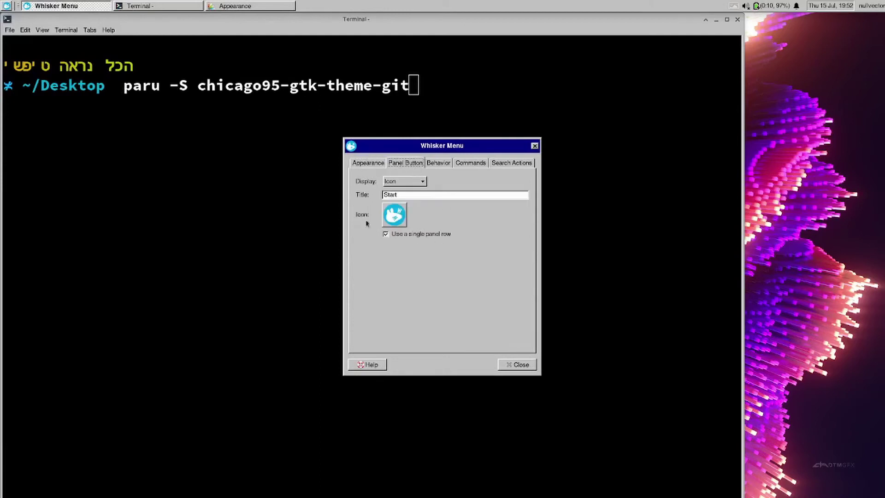
left_click(397, 214)
scroll(405, 216, "down", 10)
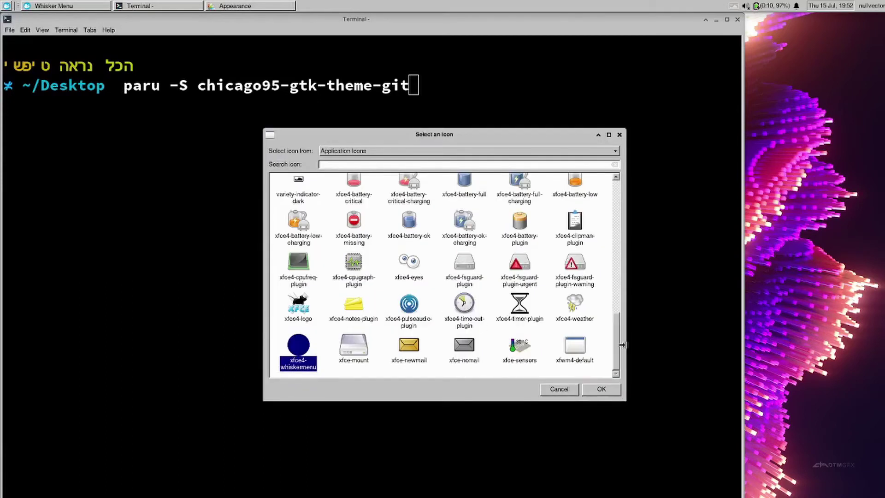
scroll(504, 319, "up", 10)
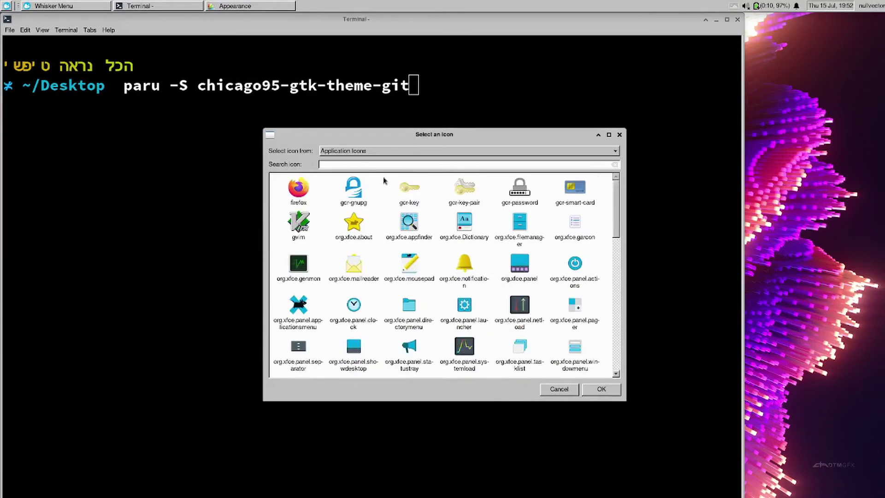
left_click(386, 149)
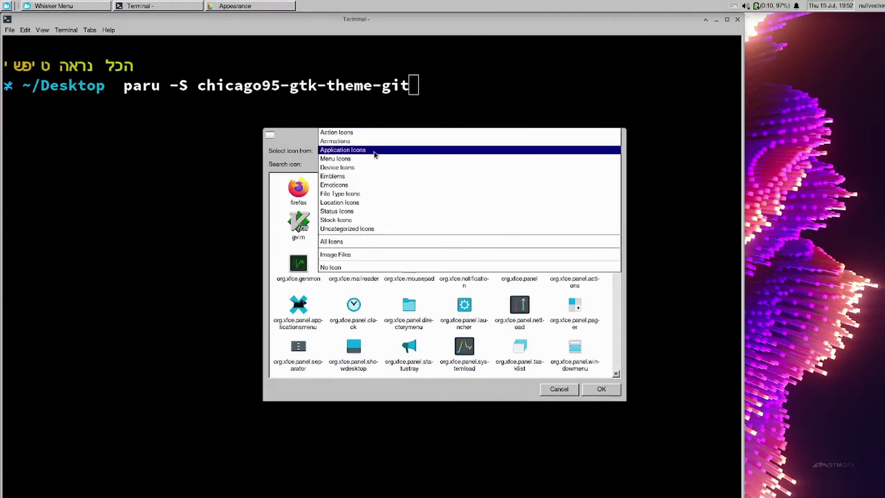
left_click(276, 143)
scroll(483, 290, "down", 8)
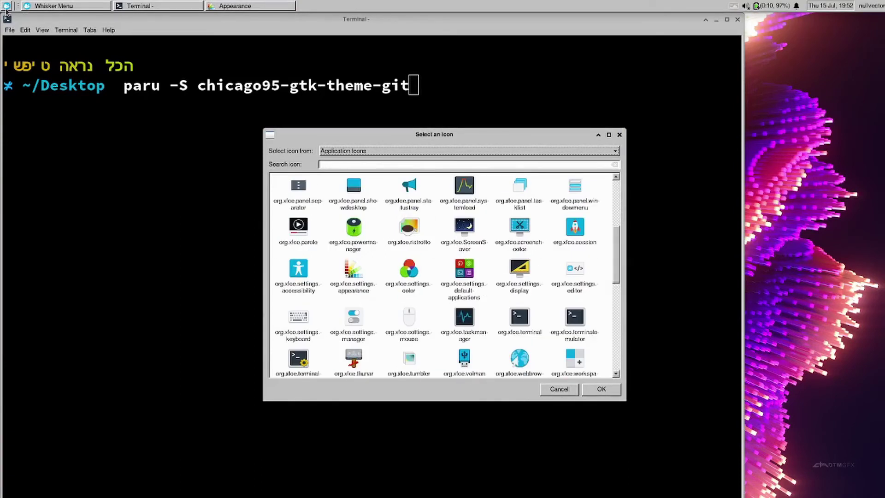
left_click(570, 391)
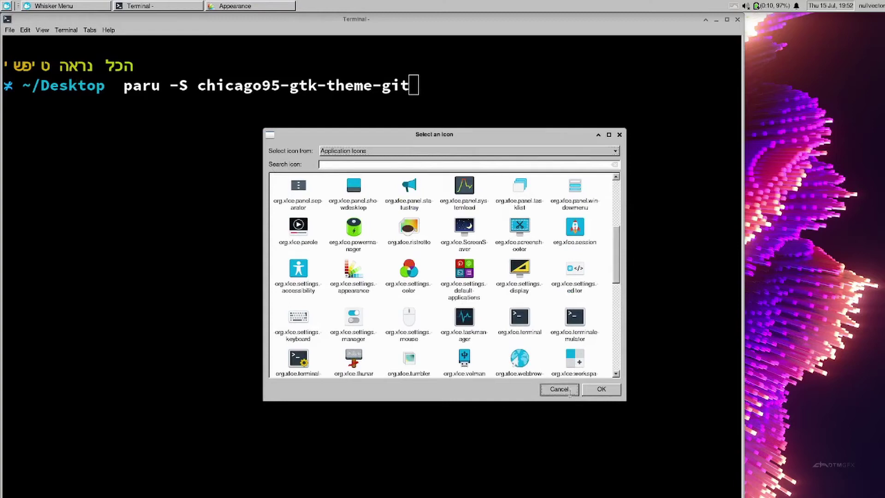
left_click(524, 364)
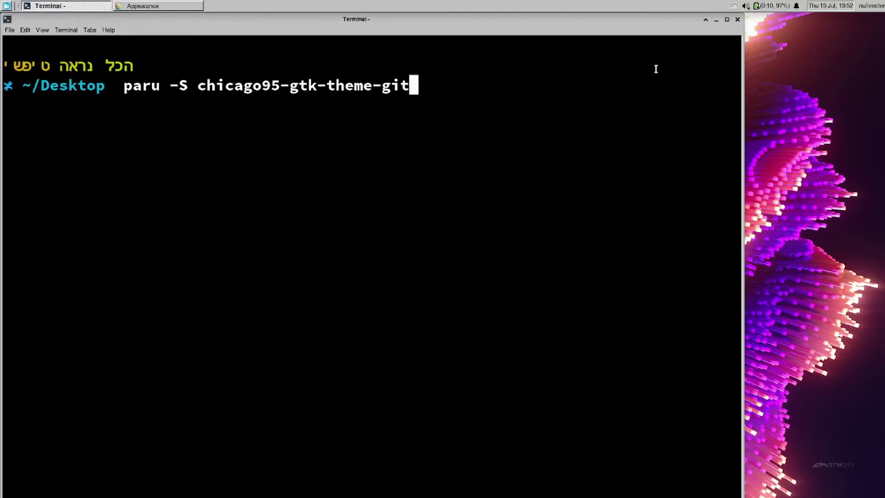
left_click(737, 19)
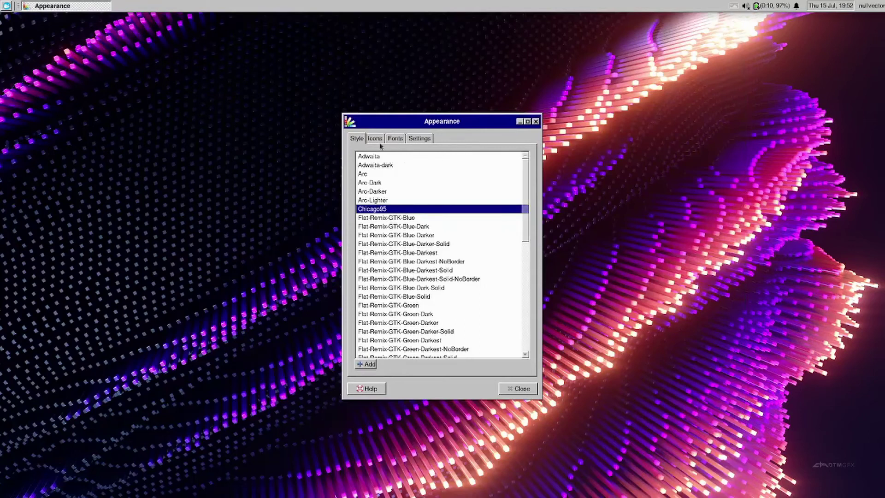
Apply the Flat-Remix-GTK-Blue-Darkest-Solid-NoBorder style and the BeautyLine icon theme.
scroll(408, 238, "down", 1)
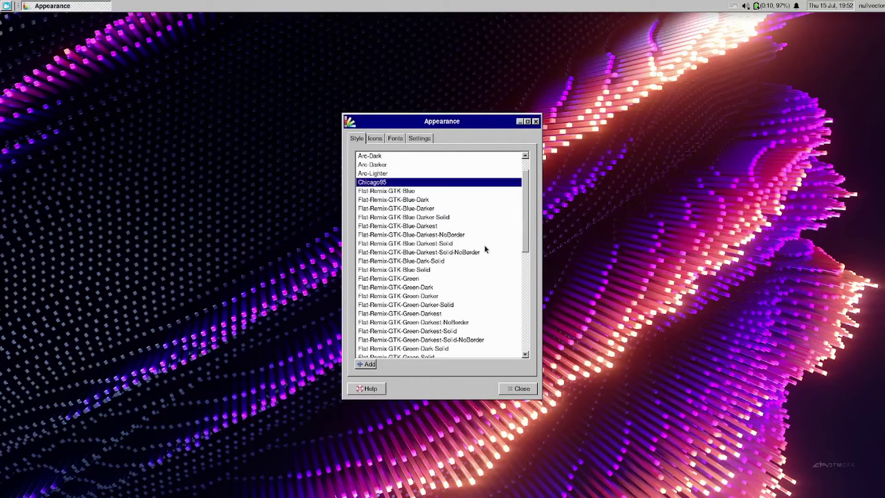
left_click(466, 253)
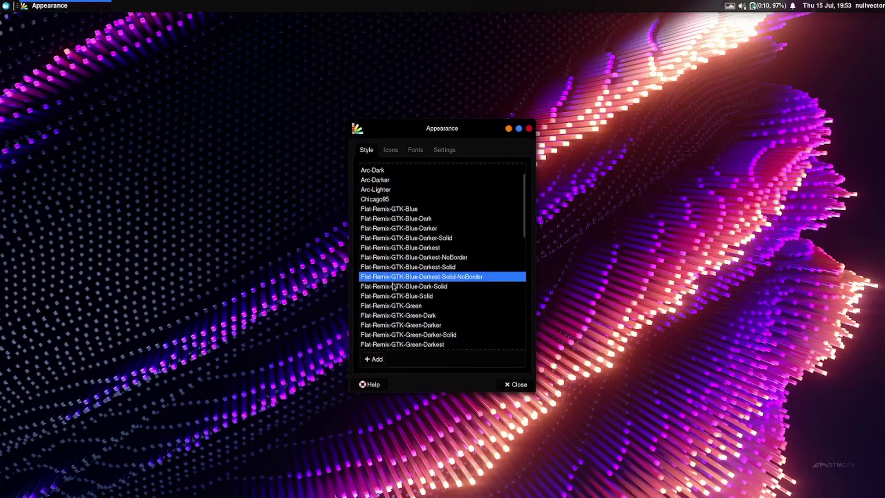
left_click(391, 150)
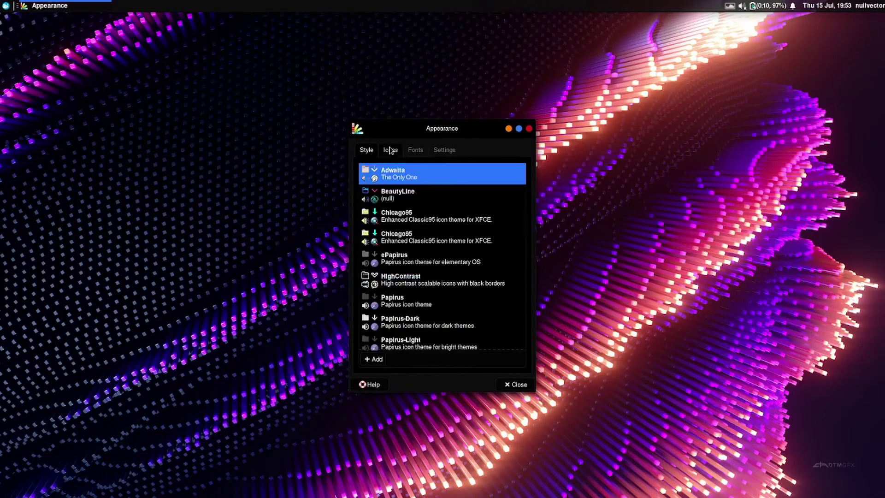
left_click(395, 200)
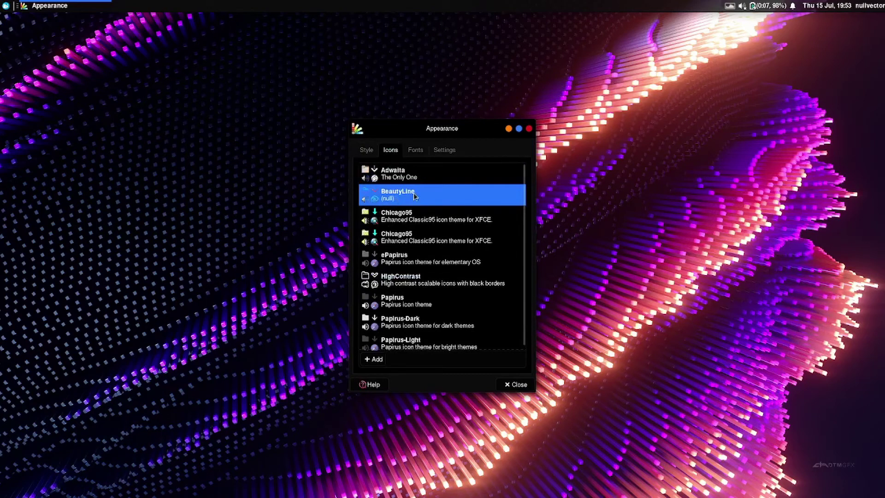
Open the home folder in the file manager and arrange it and the Appearance window so both are visible.
left_click(5, 5)
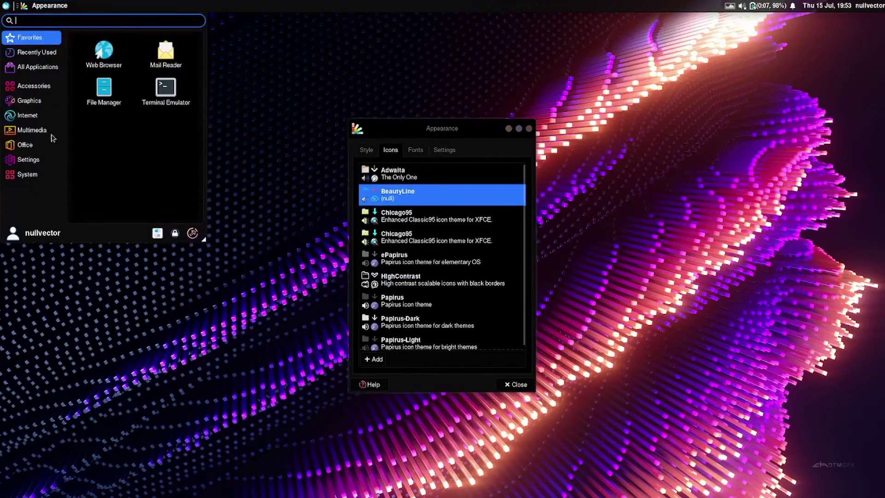
left_click(90, 99)
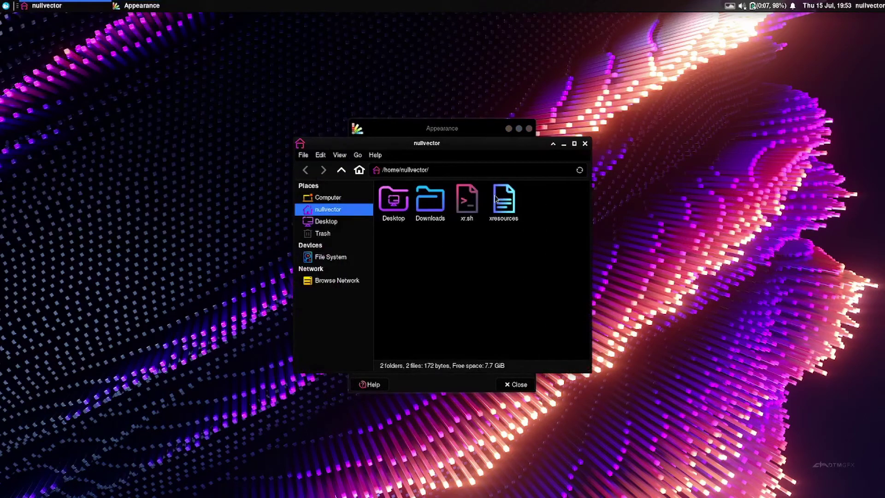
left_click_drag(457, 141, 438, 270)
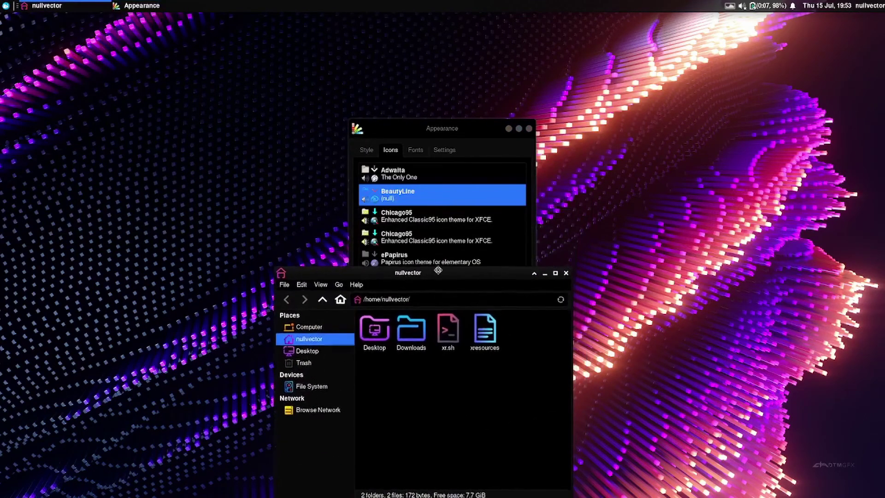
left_click_drag(430, 128, 643, 104)
Try the Chicago95 and ePapirus icon themes on the open file manager and return to BeautyLine.
left_click(633, 201)
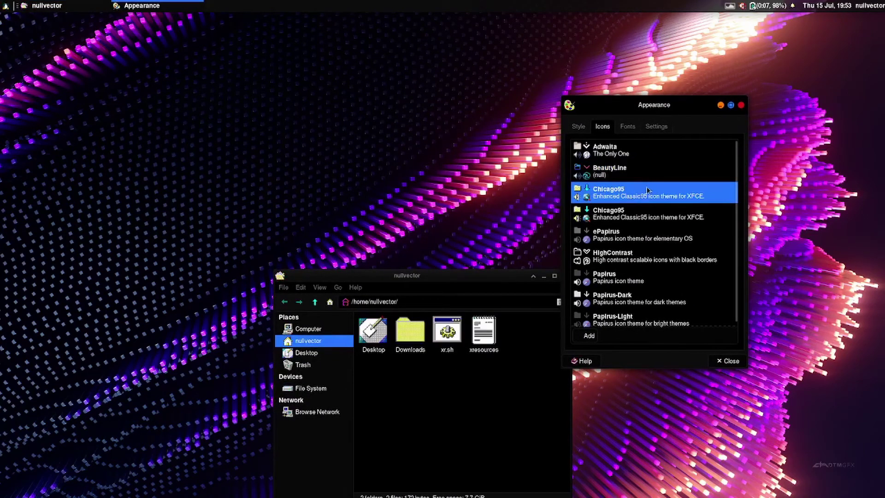
left_click(634, 234)
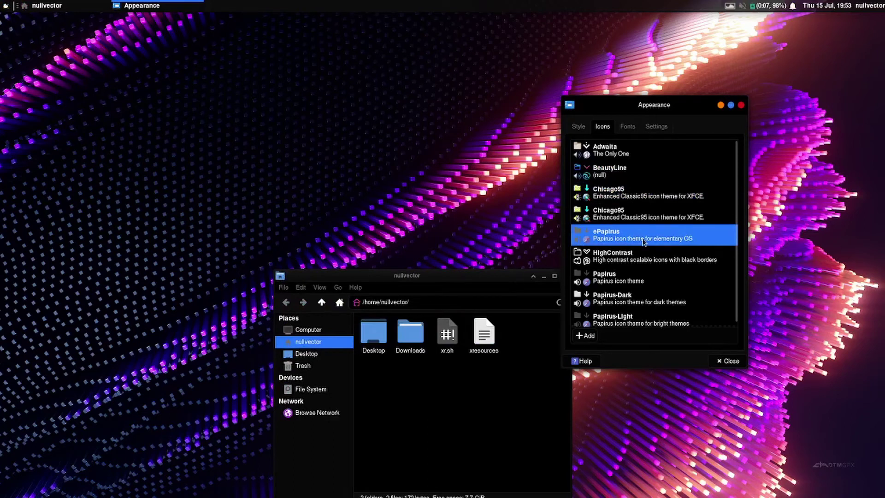
left_click(626, 177)
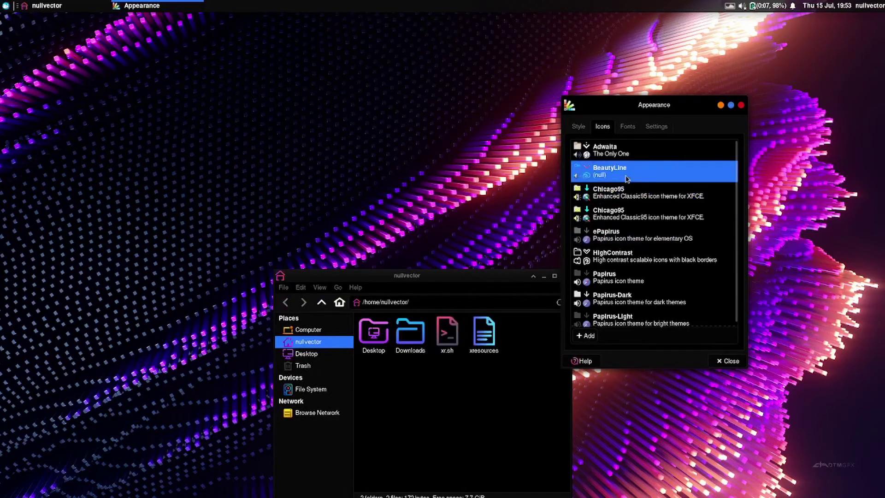
Close the Appearance window and the home folder window to clear the desktop.
left_click(741, 105)
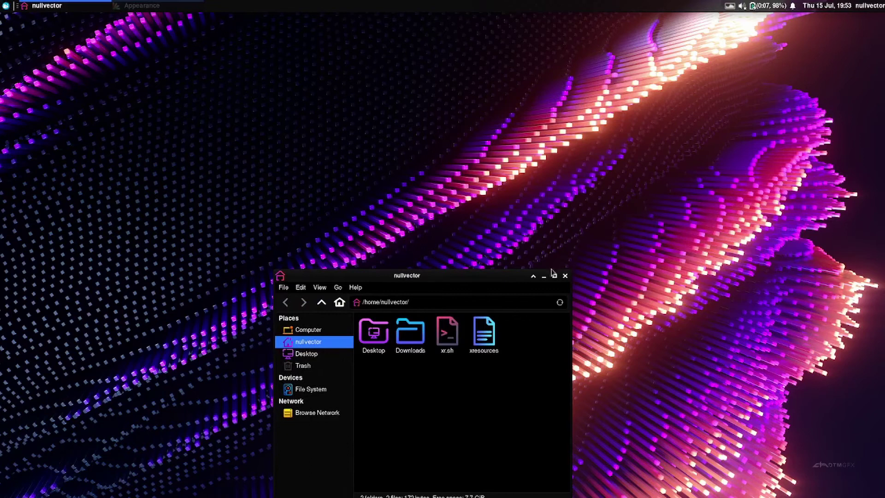
left_click_drag(476, 278, 434, 121)
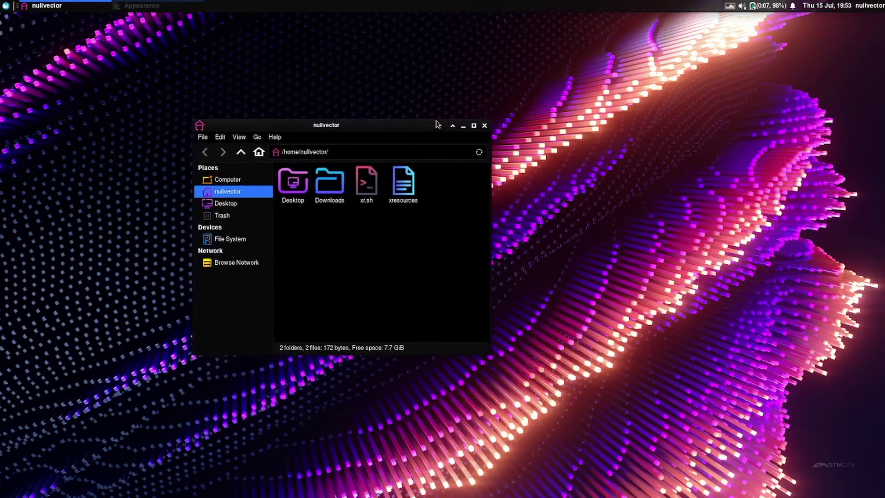
left_click(484, 128)
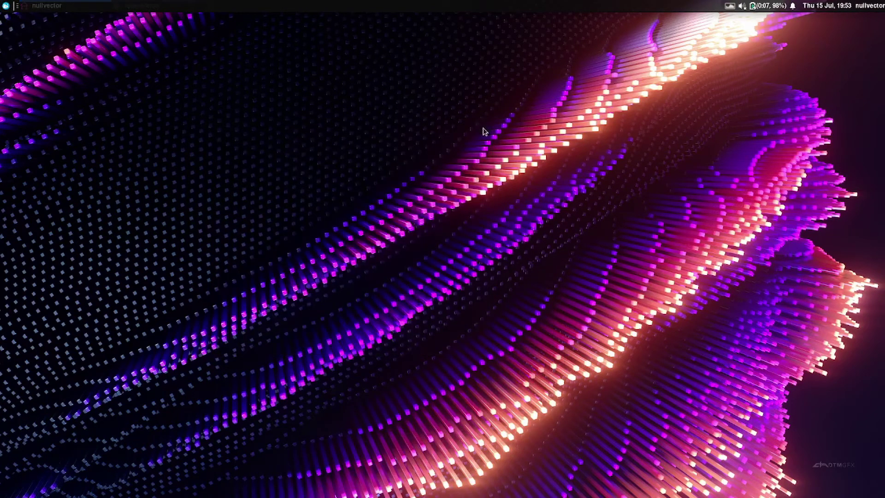
Advance the desktop wallpaper through Variety until the floating triangle with the glowing red figure is set.
left_click(730, 5)
left_click(732, 17)
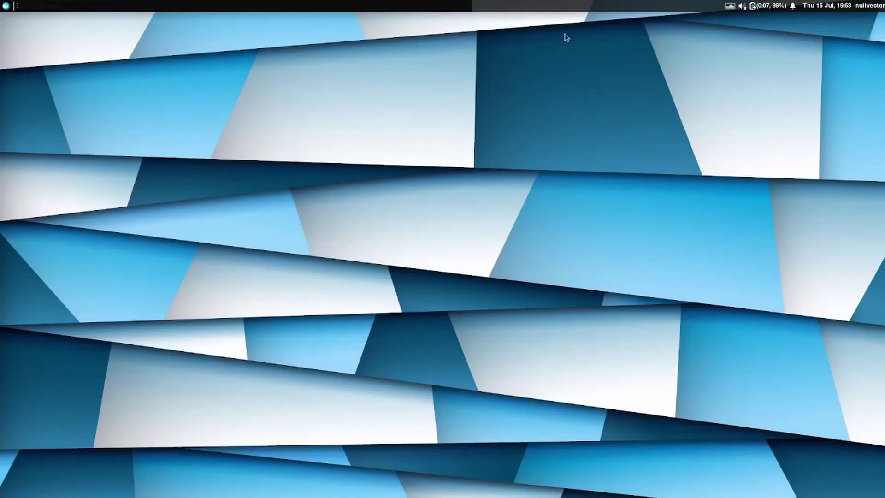
left_click(732, 6)
left_click(738, 15)
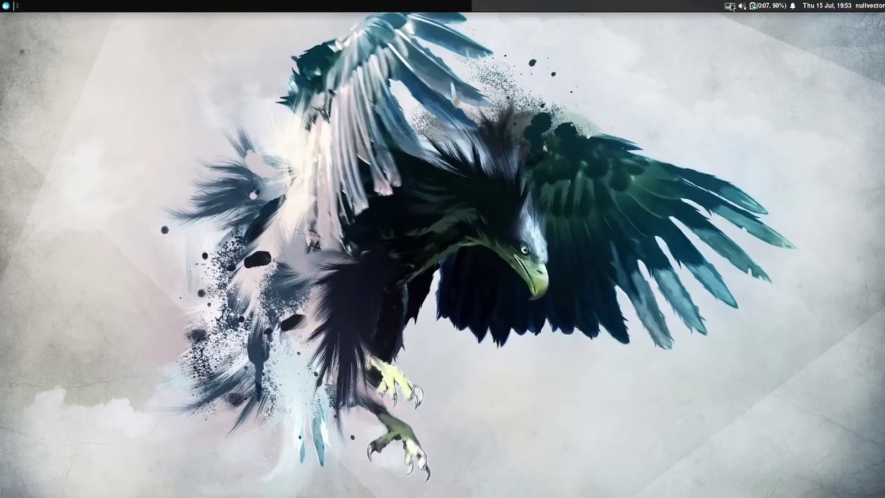
left_click(732, 6)
left_click(733, 9)
right_click(732, 10)
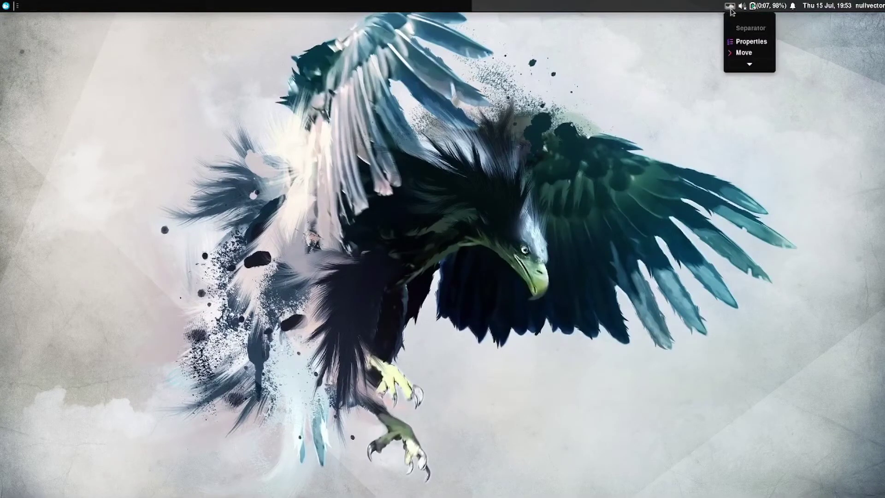
left_click(732, 8)
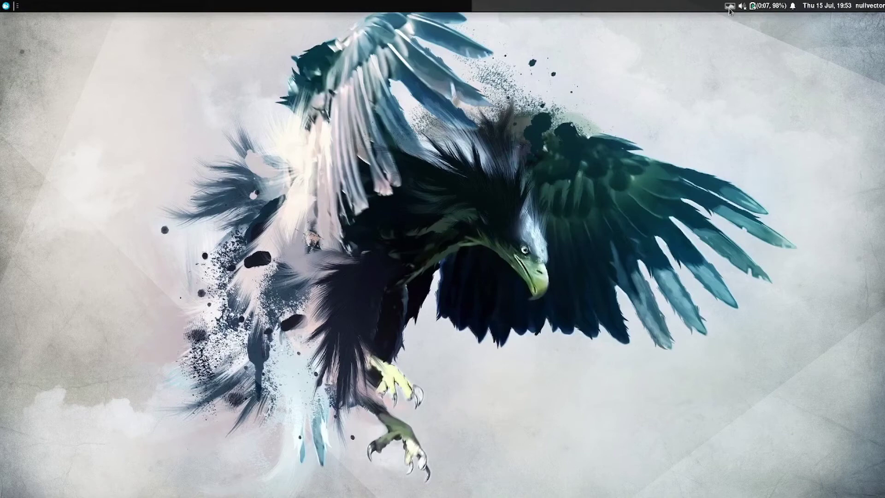
left_click(729, 8)
left_click(735, 18)
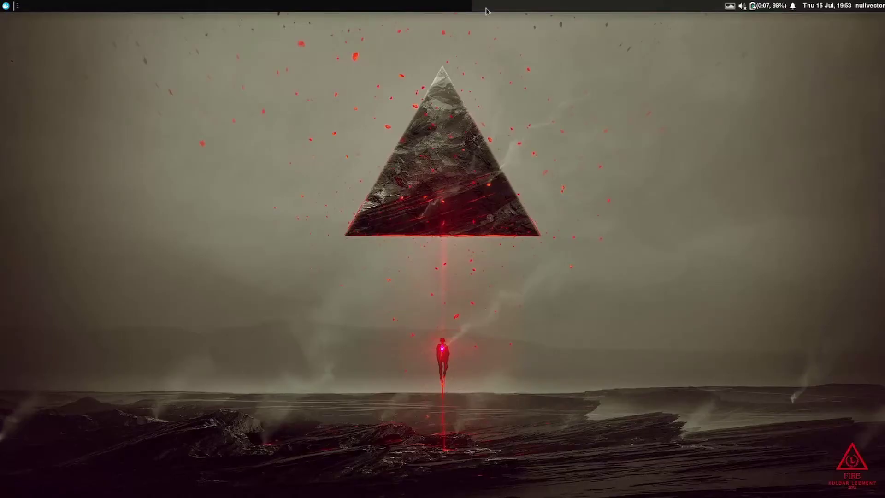
Remove the Whisker Menu and the separator that follows it from Panel 1's items.
right_click(110, 9)
mouse_move(140, 70)
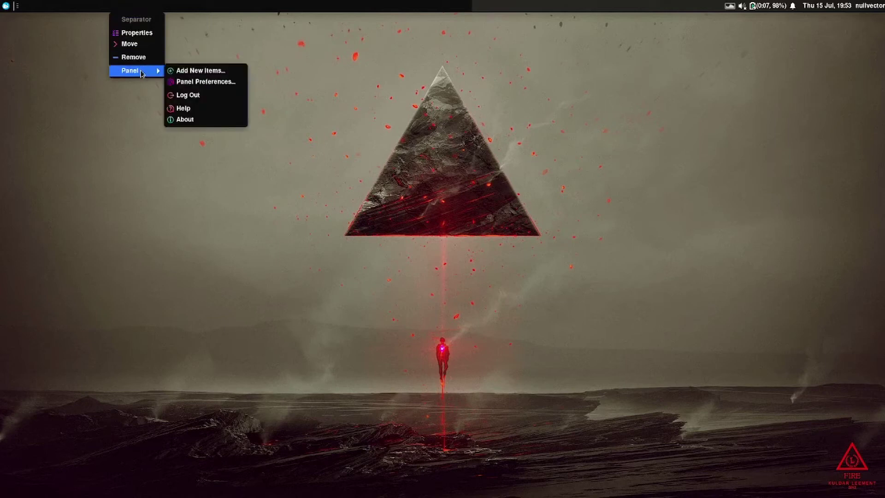
left_click(222, 82)
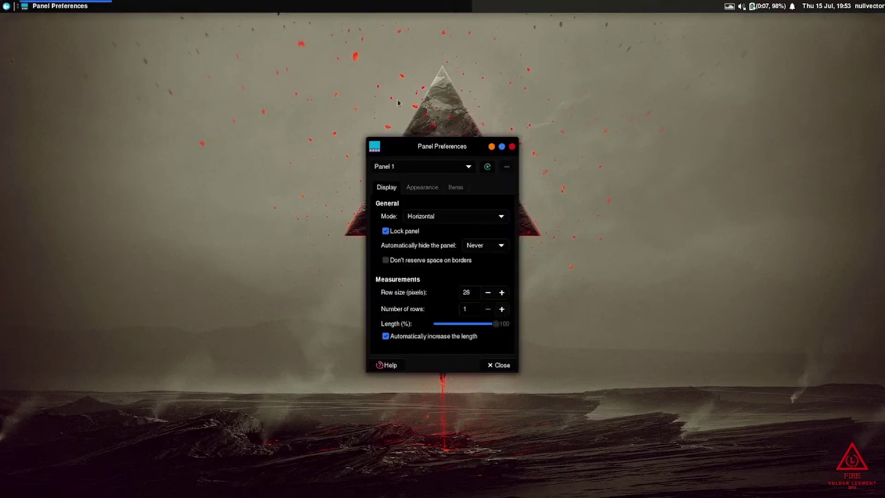
left_click(455, 188)
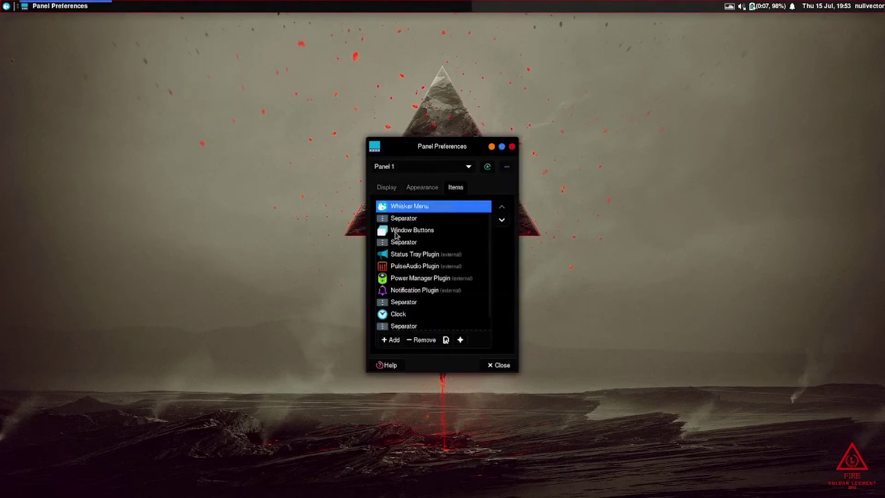
left_click(6, 6)
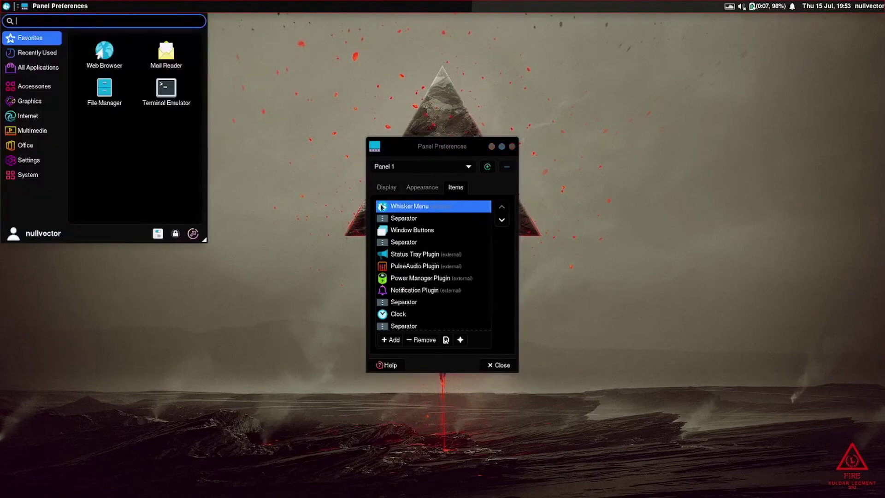
left_click(402, 211)
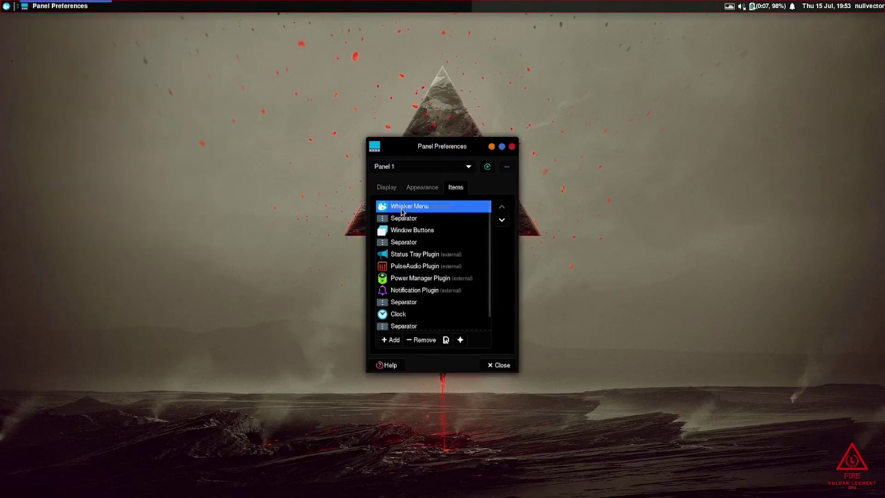
left_click(419, 341)
left_click(487, 283)
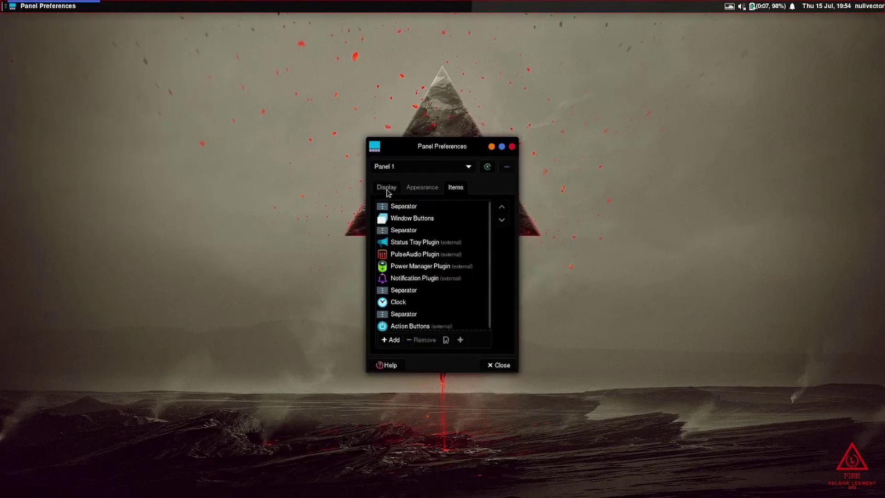
left_click(395, 210)
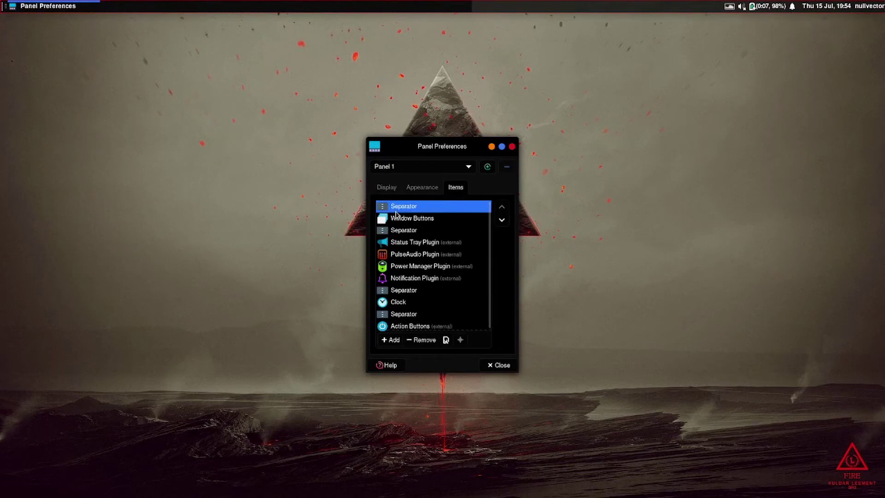
left_click(425, 340)
left_click(482, 275)
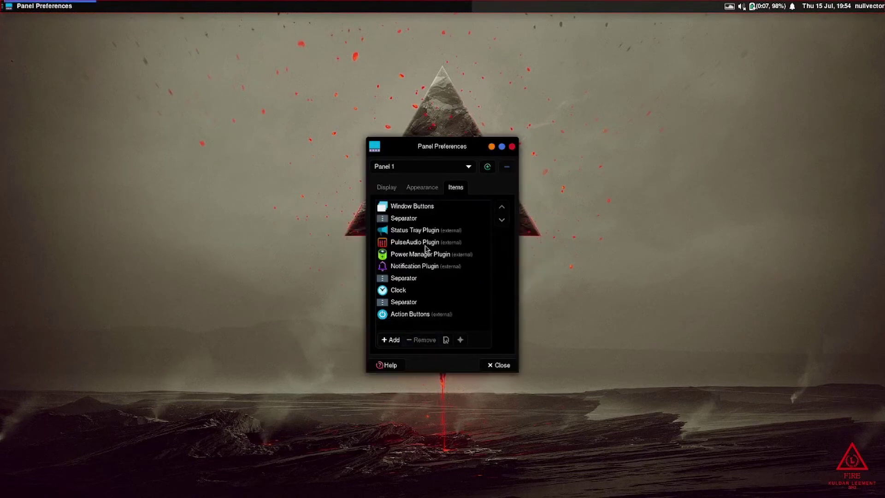
Shorten Panel 1's length to 1%, unlock it, move it to the desktop's upper-right corner, and lock it again.
left_click(387, 188)
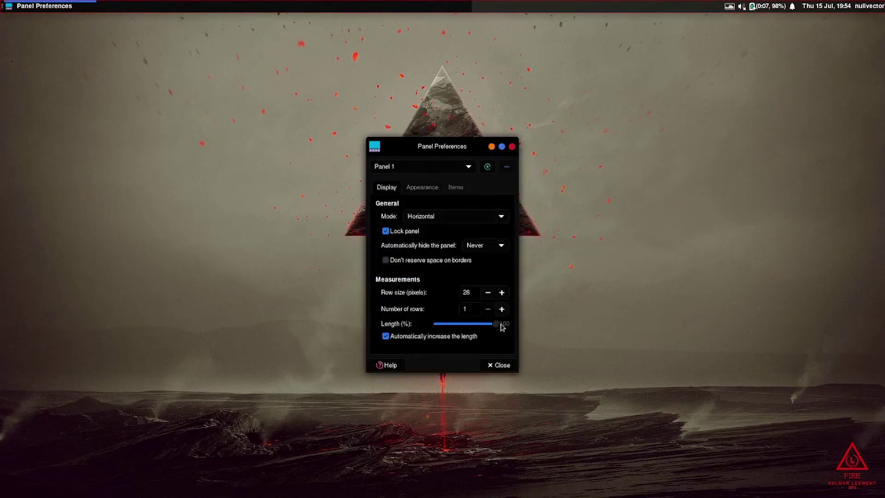
left_click_drag(497, 324, 276, 327)
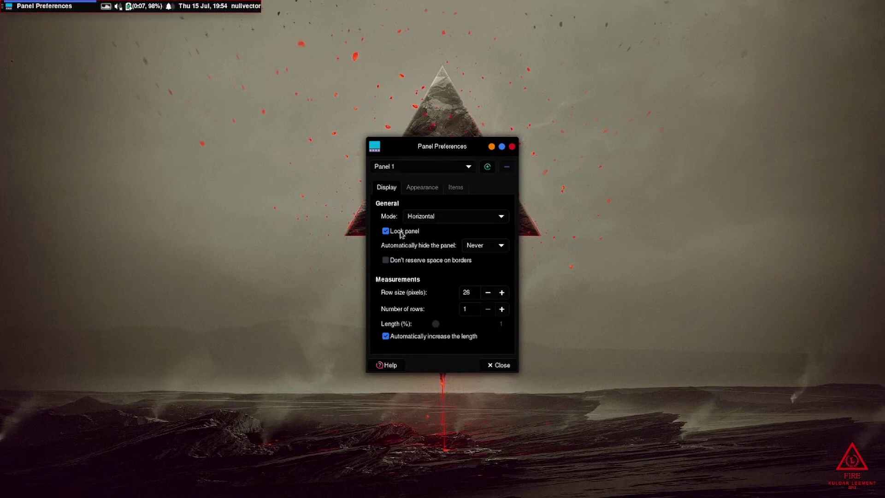
left_click(386, 231)
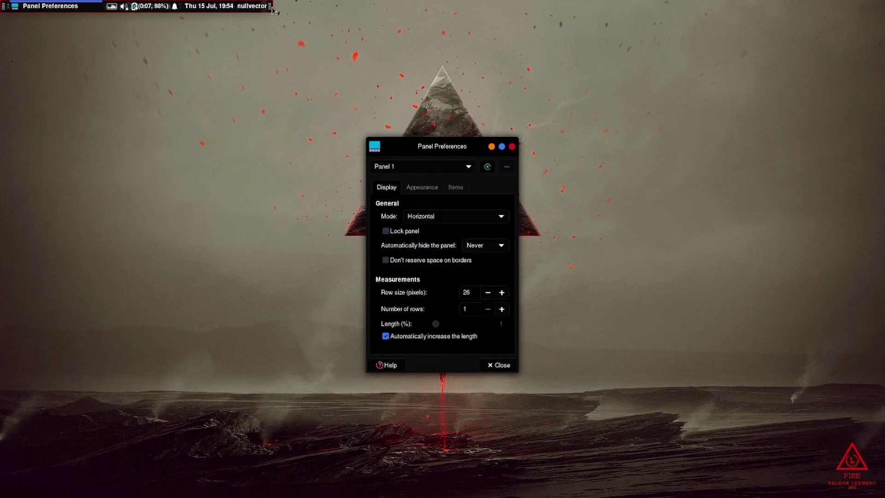
left_click_drag(272, 9, 882, 8)
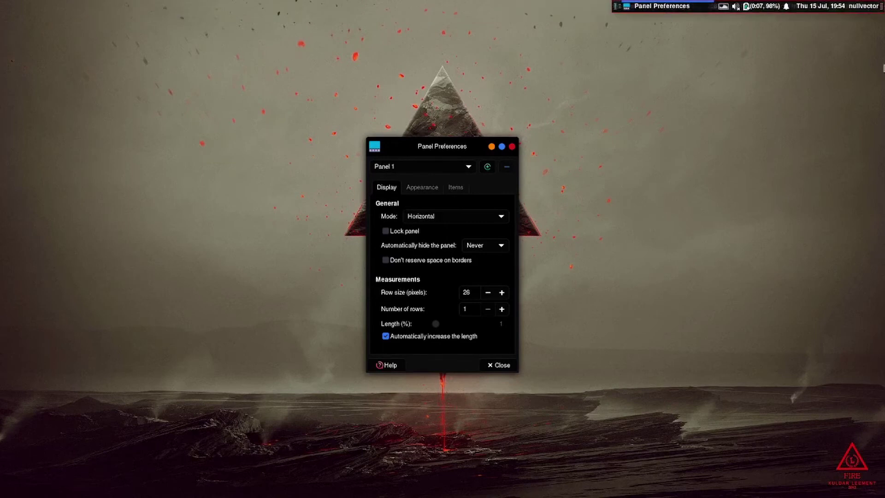
left_click(401, 231)
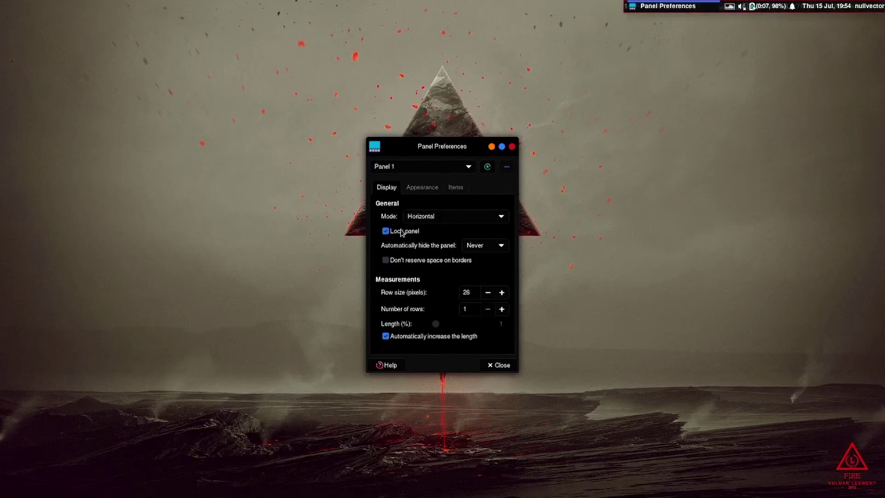
Try the Vertical mode for Panel 1 and return it to Horizontal.
left_click(466, 216)
left_click(450, 236)
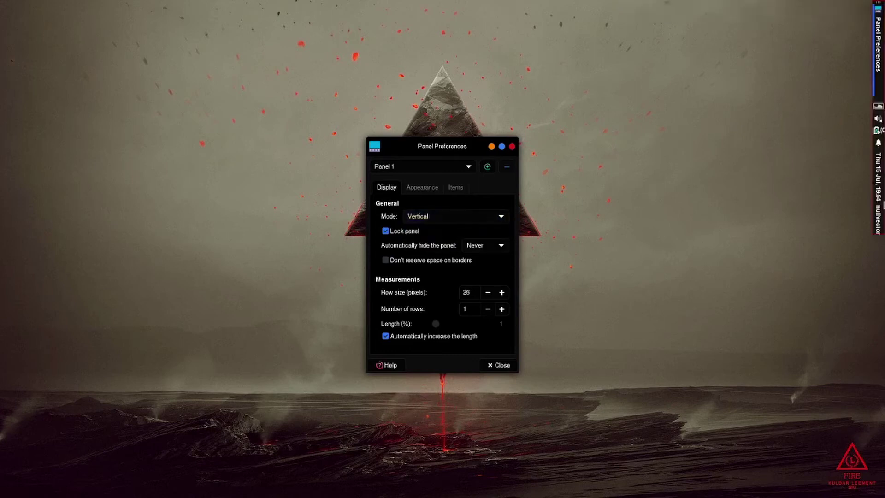
left_click(477, 218)
left_click(466, 202)
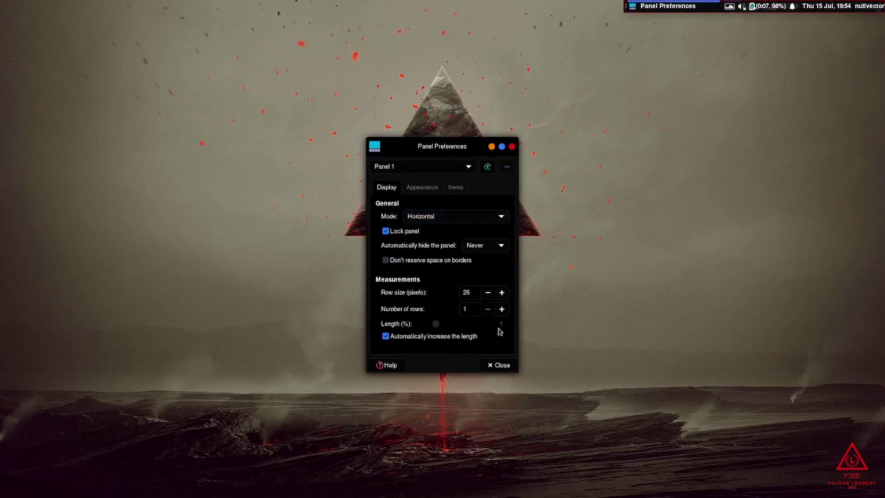
Close the panel's preferences and advance Variety to the neon cyberpunk street wallpaper.
left_click(499, 366)
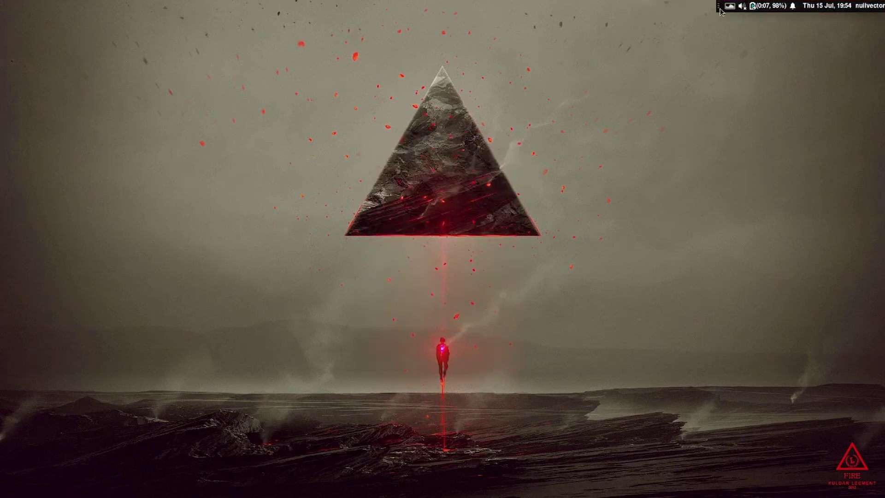
left_click(734, 7)
left_click(738, 18)
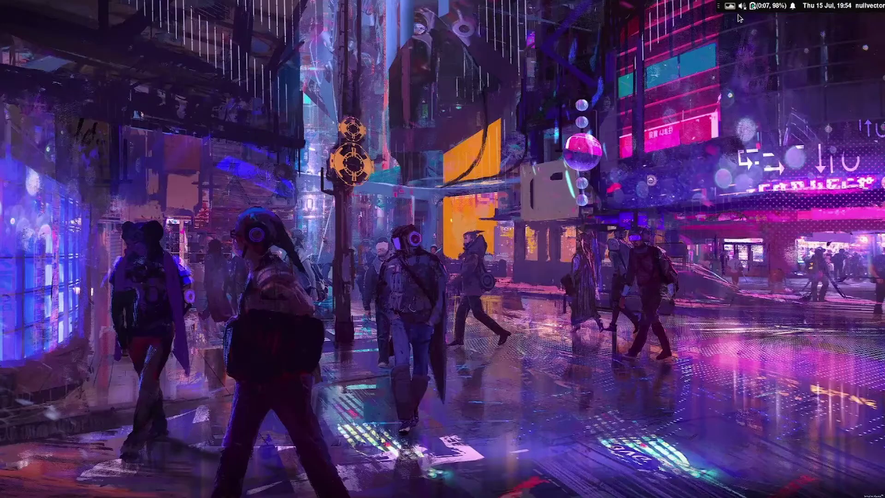
Examine the commands and Applications list offered by the bare desktop without choosing anything.
right_click(229, 211)
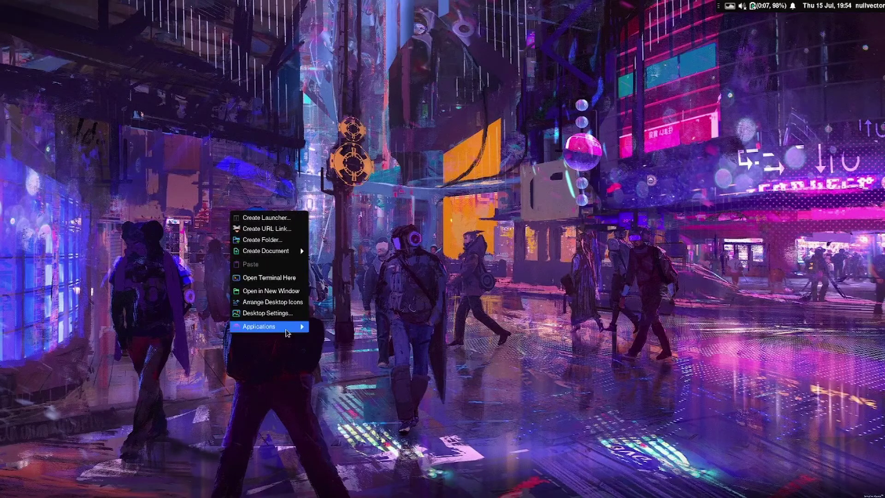
mouse_move(286, 332)
left_click(504, 266)
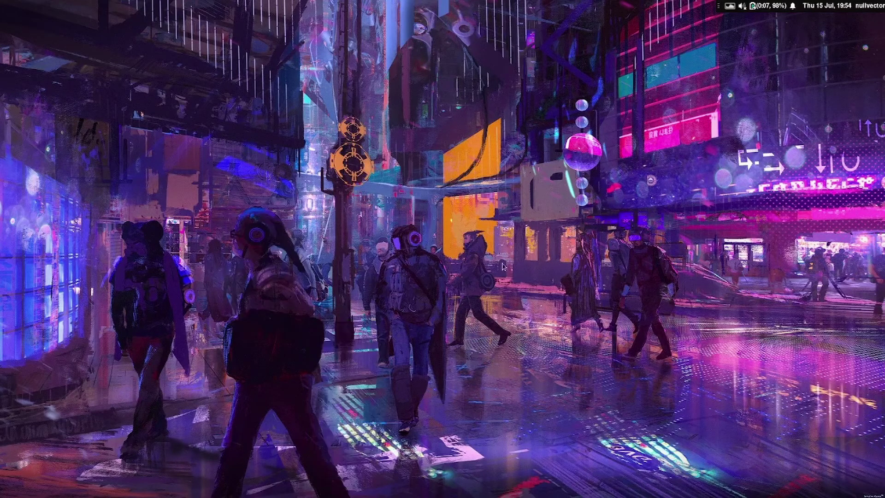
right_click(327, 146)
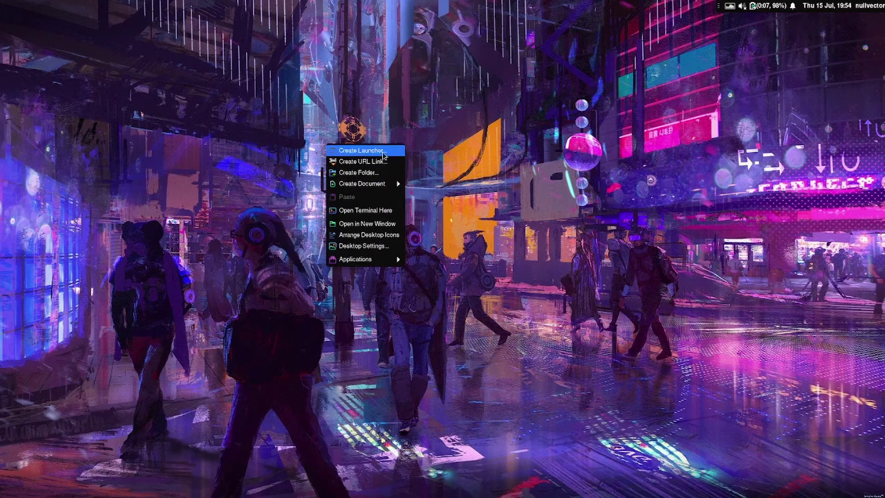
left_click(515, 136)
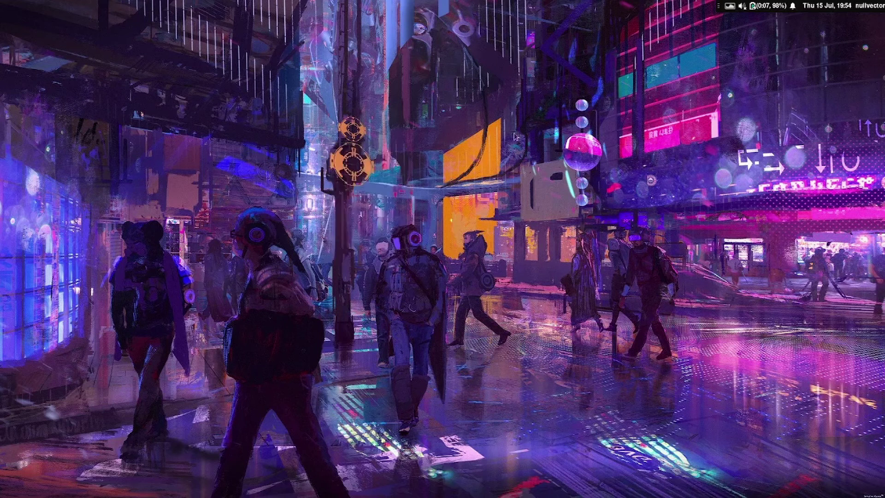
Open the panel preferences and create a second desktop panel.
right_click(807, 4)
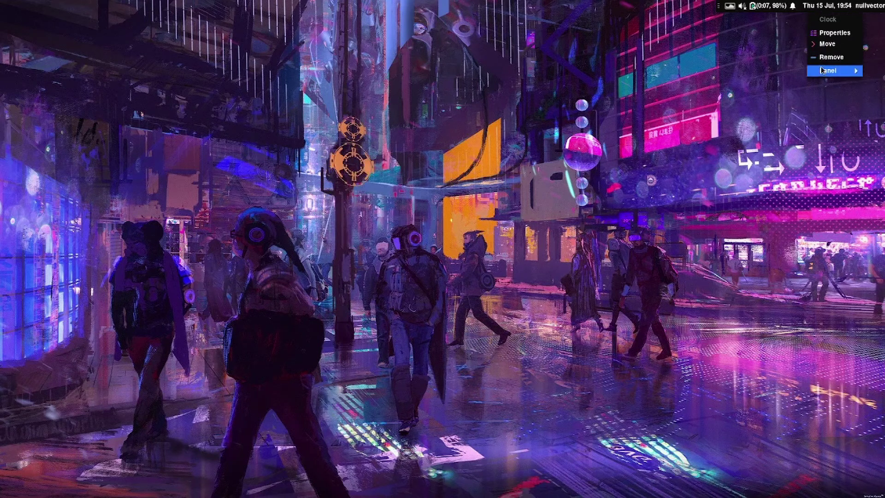
mouse_move(830, 71)
left_click(782, 84)
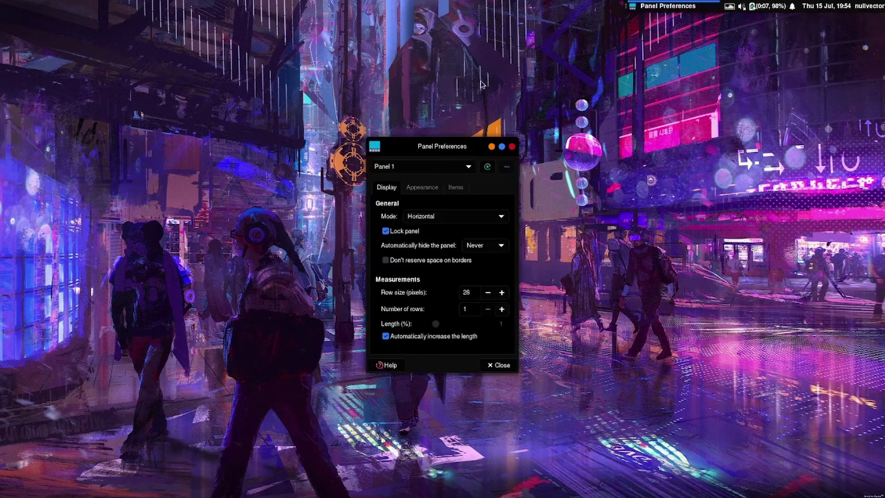
left_click(487, 168)
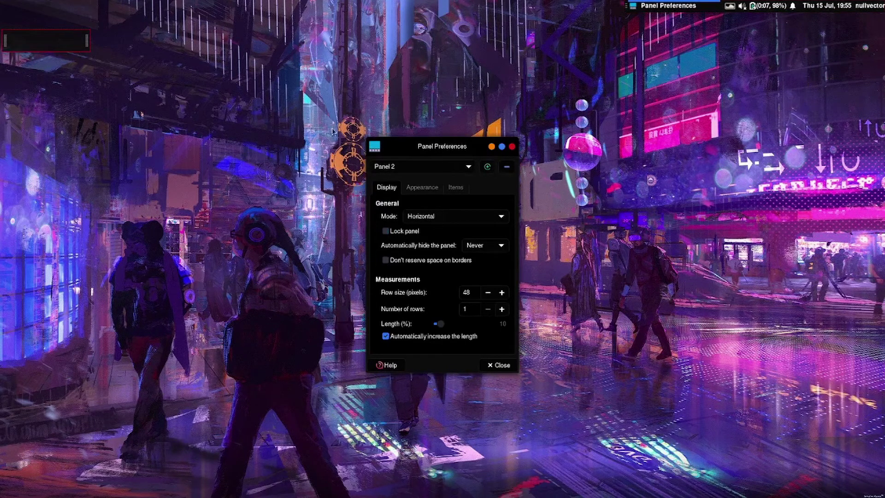
left_click(387, 168)
left_click(387, 170)
Add the Action Buttons, Applications Menu and CPU Frequency Monitor items to Panel 2, dismissing the cpufreq warning.
left_click(455, 187)
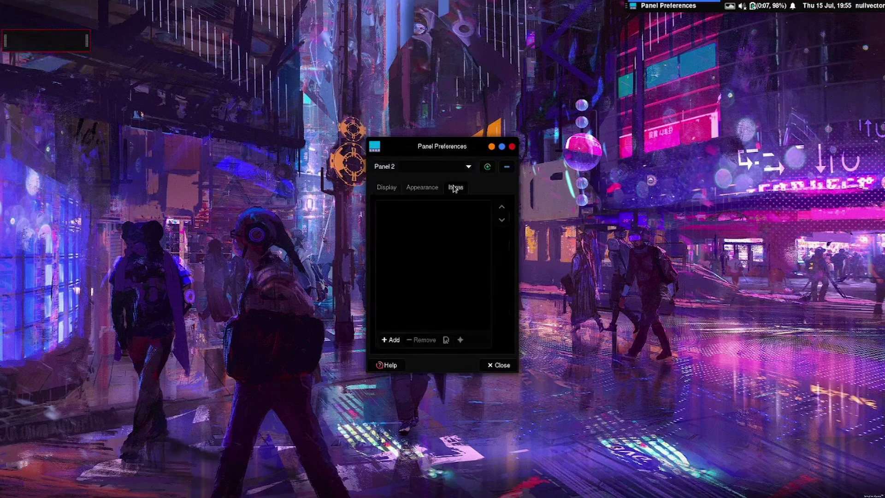
left_click(391, 340)
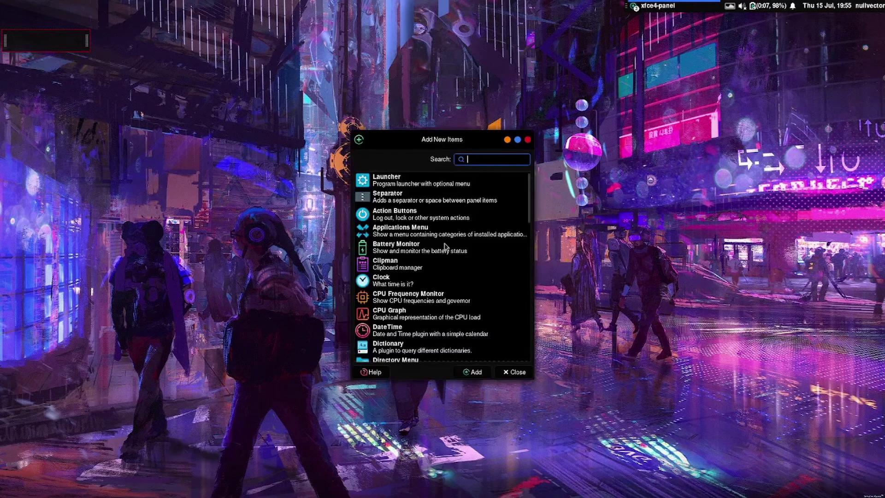
left_click(397, 219)
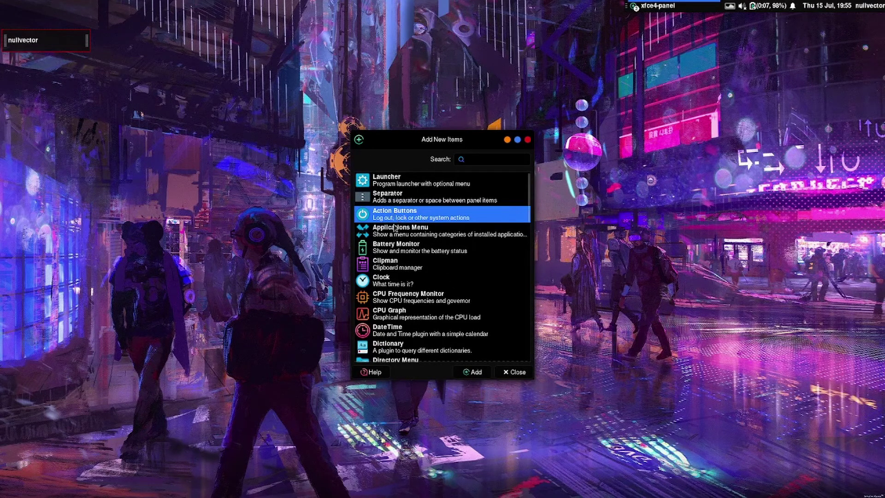
double_click(397, 233)
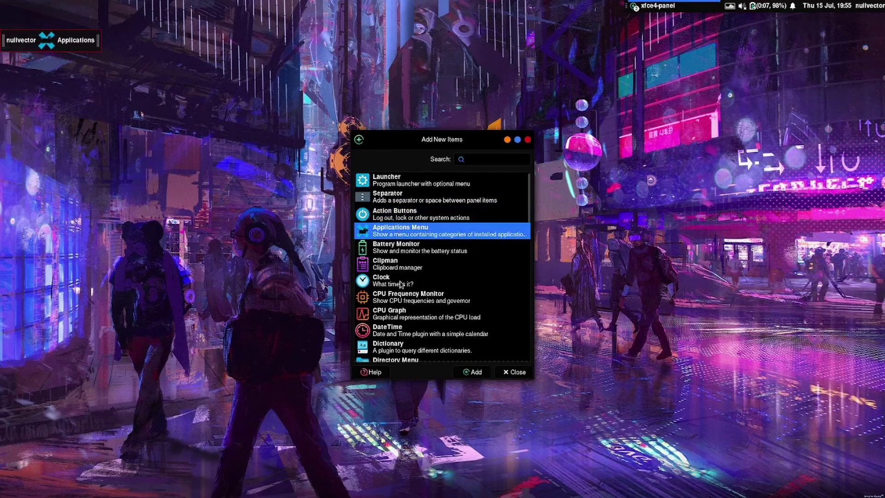
double_click(399, 300)
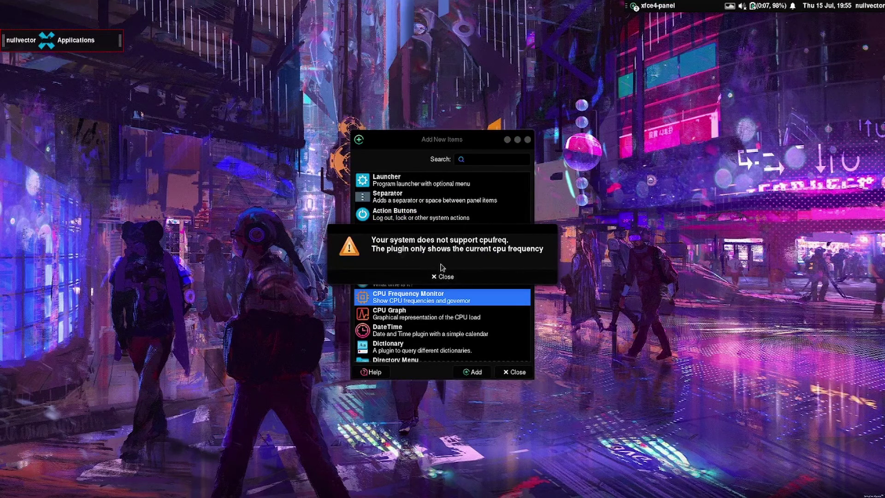
left_click(443, 277)
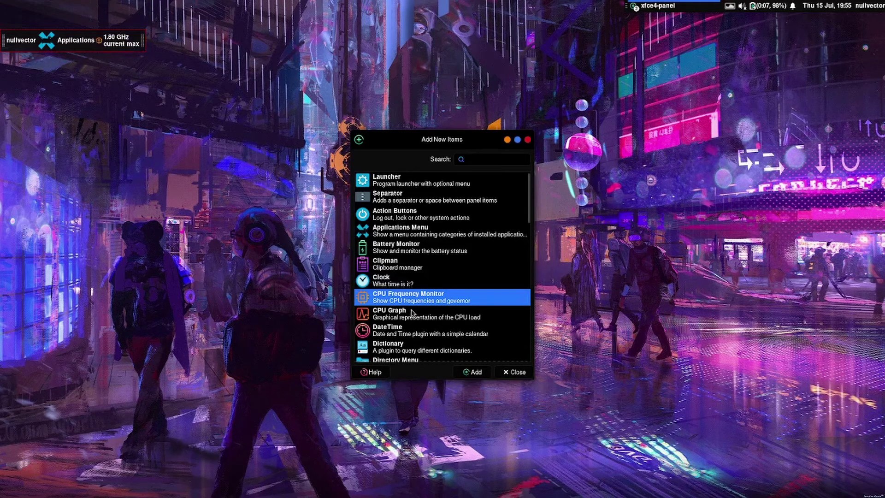
Add the Disk Performance Monitor, Free Space Checker and Generic Monitor items to Panel 2.
scroll(400, 342, "down", 3)
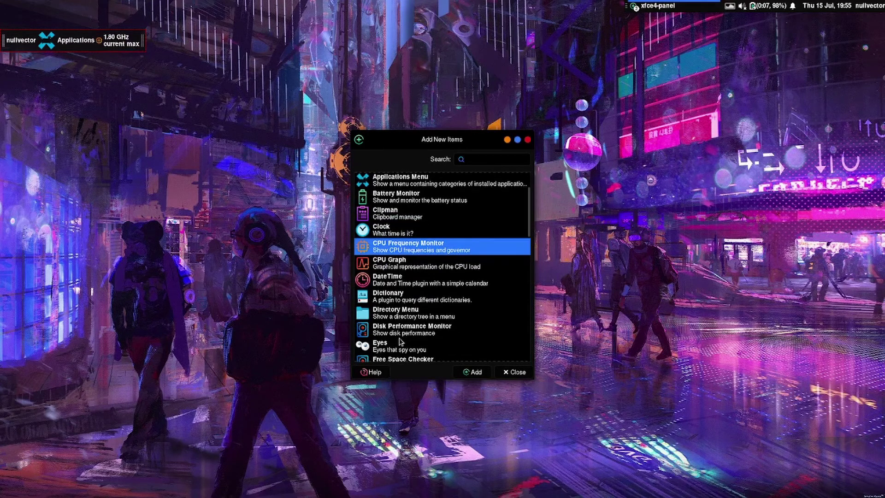
left_click(407, 307)
double_click(407, 307)
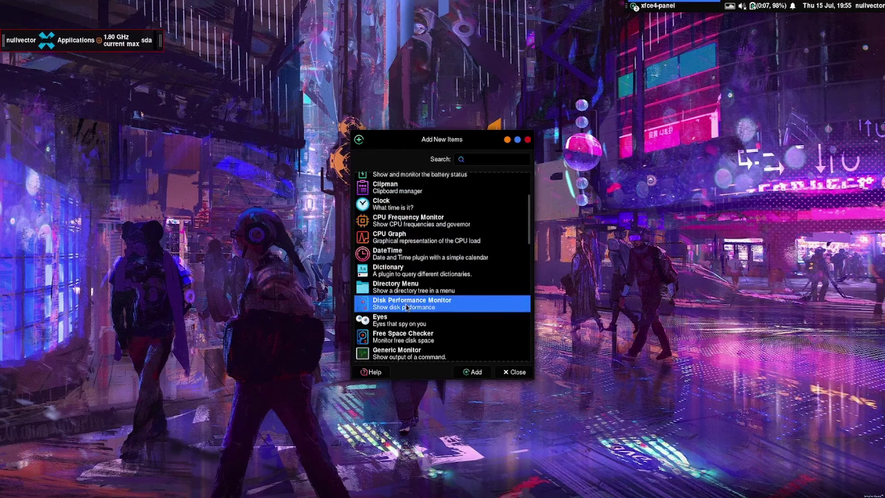
scroll(407, 325, "down", 1)
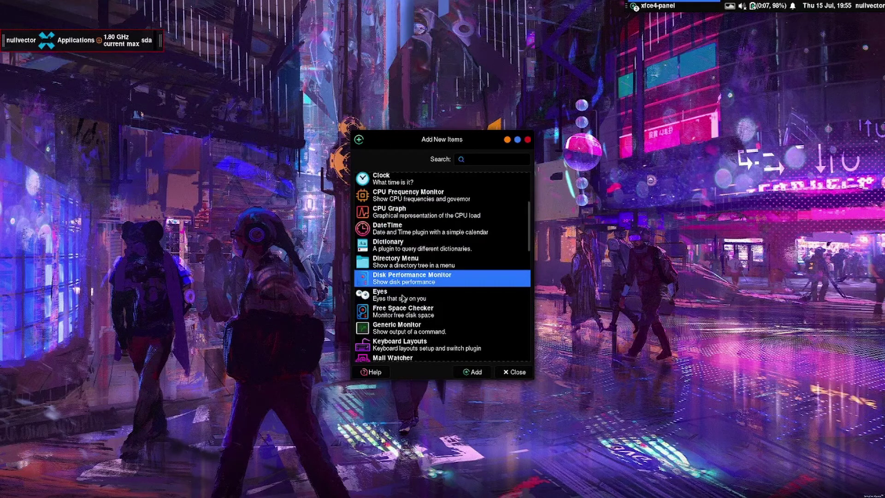
double_click(399, 313)
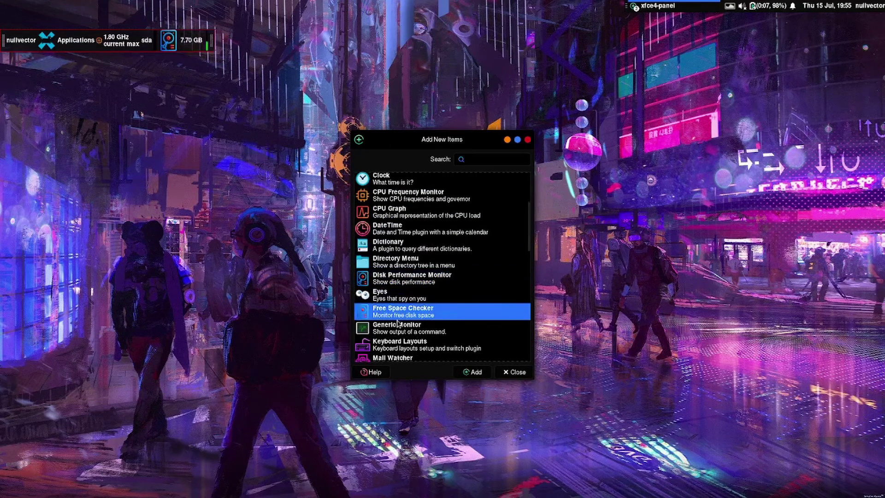
left_click(398, 327)
double_click(399, 328)
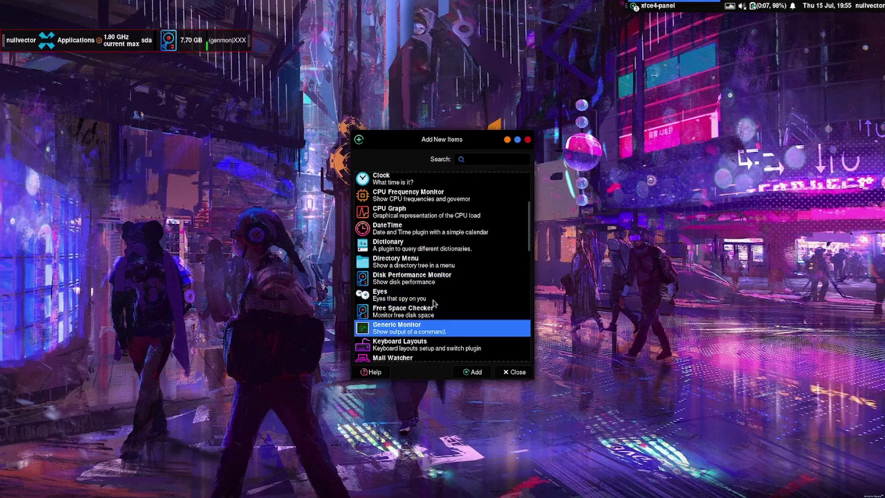
Add the Notes item to Panel 2 and close the blank note it opens.
scroll(433, 303, "down", 6)
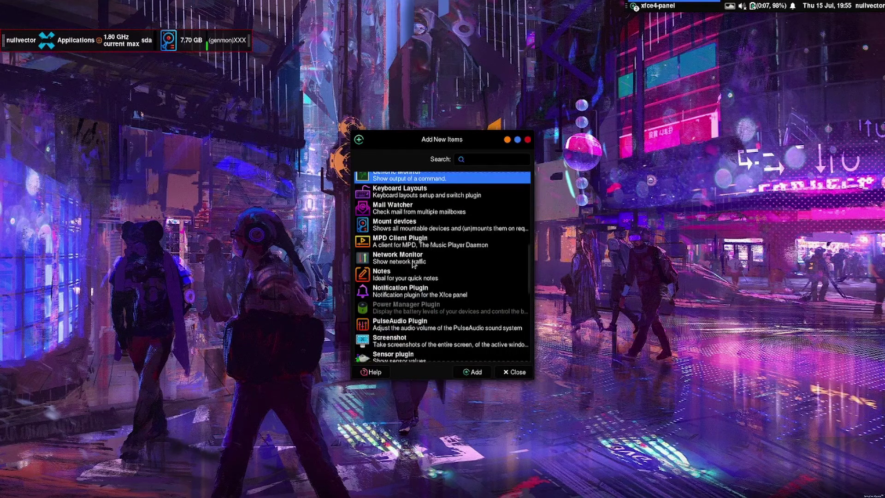
double_click(394, 277)
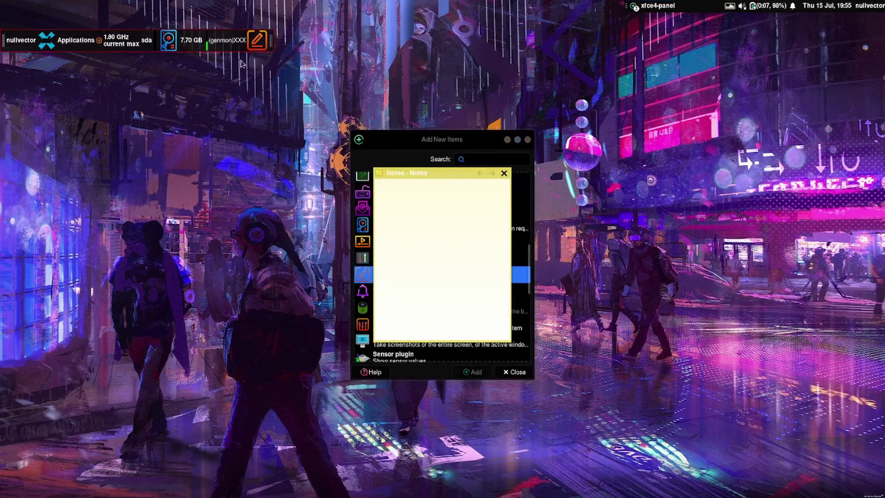
left_click(504, 173)
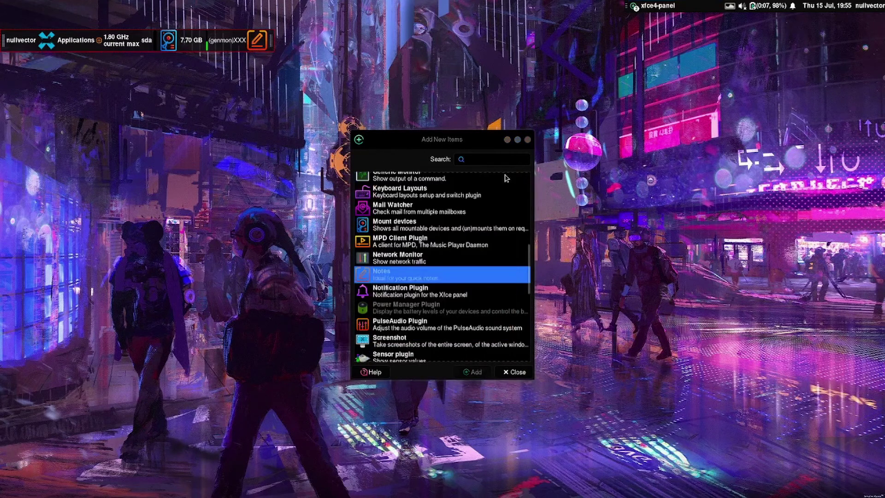
Try out the Notes item by entering sample text in its note, erasing it and closing the note.
left_click(256, 44)
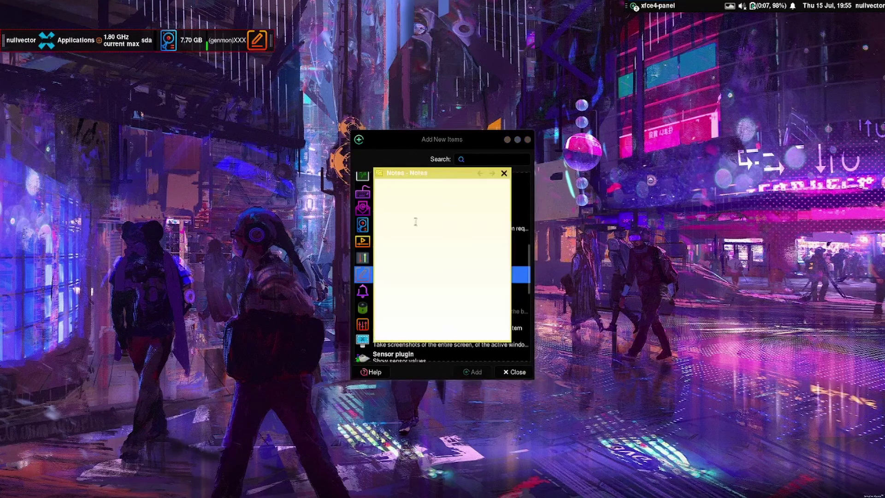
type("siahfoshaf")
key("BackSpace")
key("BackSpace")
key("BackSpace")
key("BackSpace")
key("BackSpace")
key("BackSpace")
key("BackSpace")
key("BackSpace")
key("BackSpace")
key("BackSpace")
key("BackSpace")
left_click(503, 174)
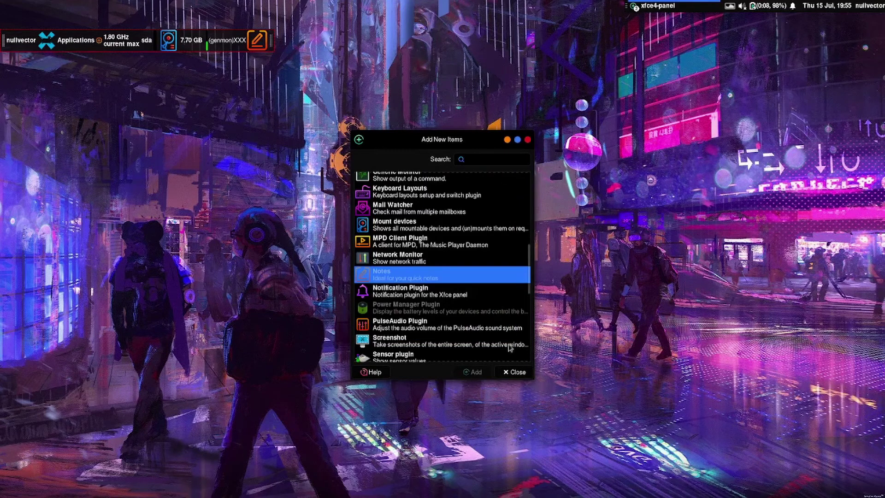
Finish adding items and move Panel 2 to the desktop's lower-right corner.
left_click(515, 372)
left_click(395, 191)
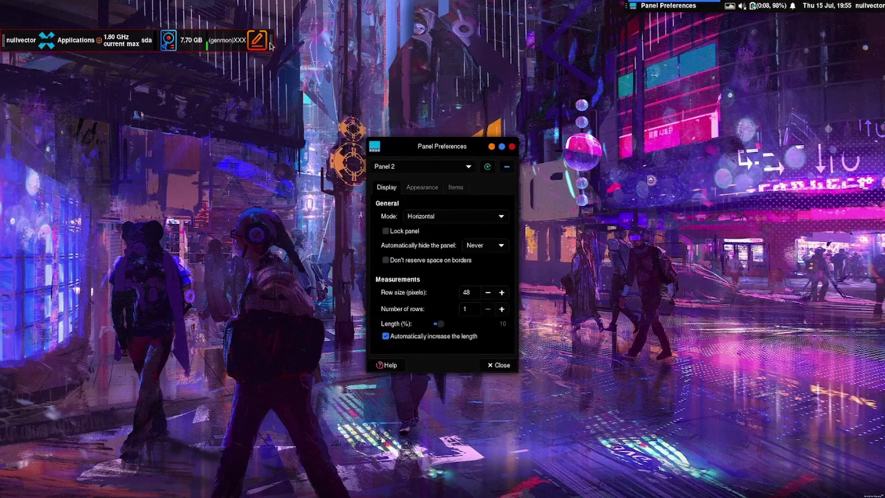
left_click_drag(270, 43, 882, 487)
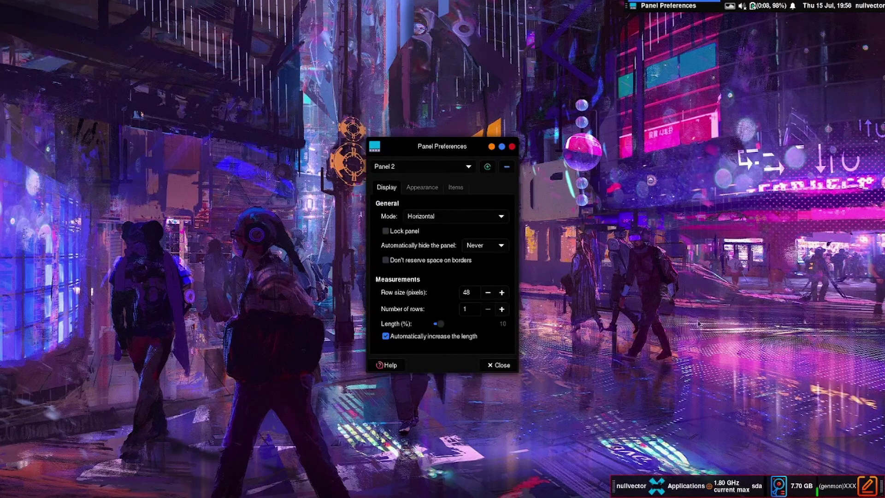
Remove the Applications Menu item from Panel 2.
left_click(456, 187)
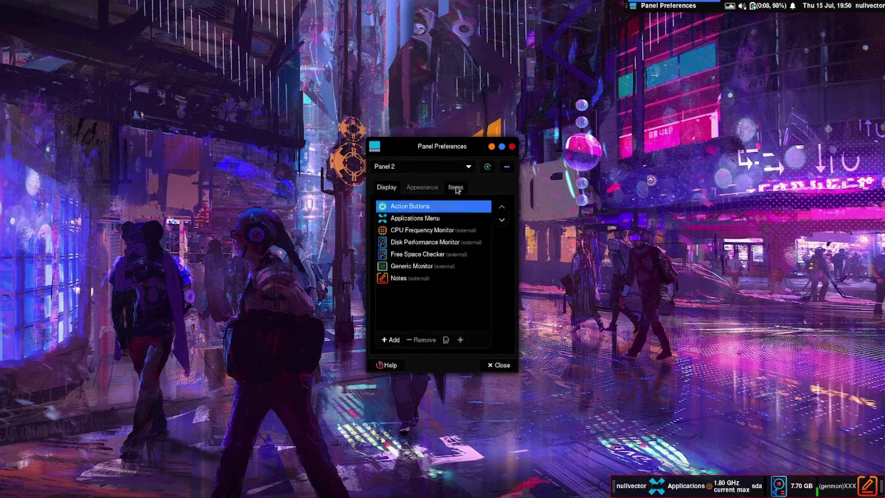
left_click(411, 219)
left_click(419, 340)
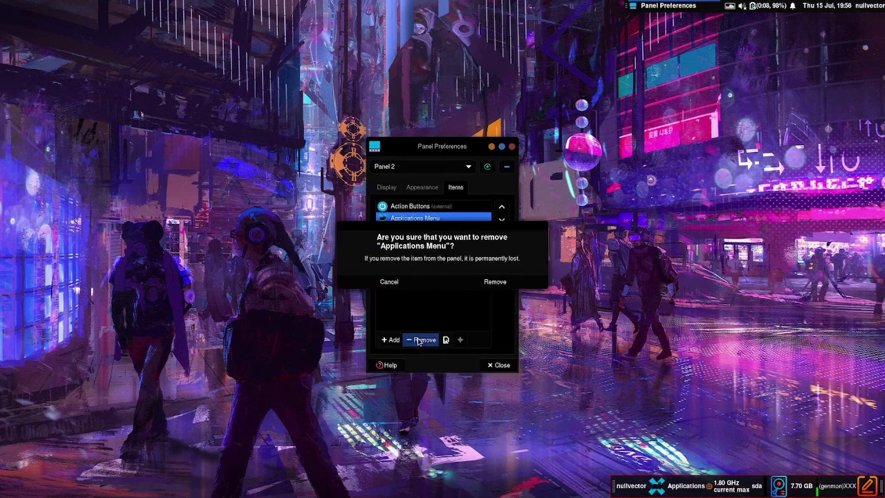
left_click(502, 282)
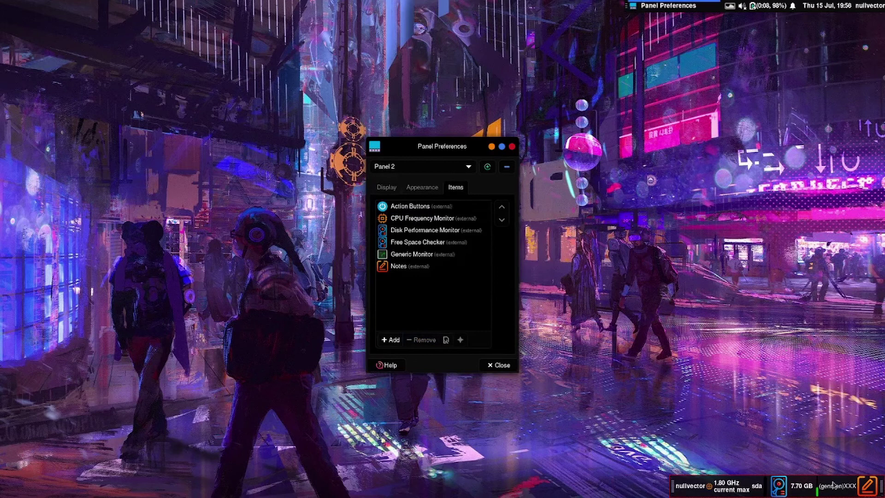
Set Panel 2's row size to 36 pixels and shorten its length to the minimum.
left_click(387, 187)
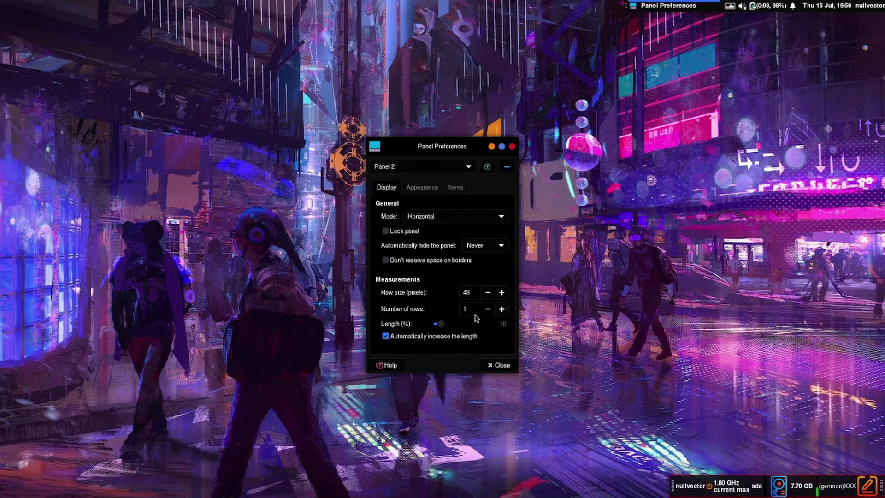
left_click(486, 295)
left_click(486, 295)
left_click(486, 295)
left_click(486, 295)
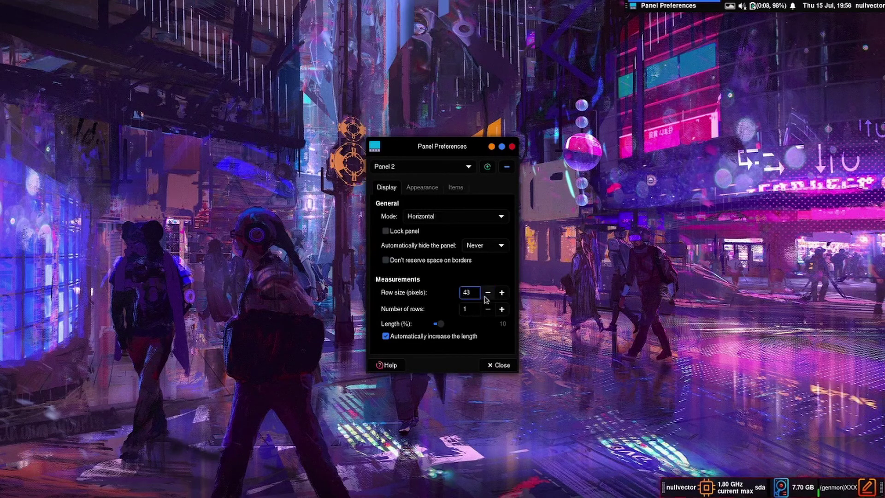
left_click(487, 295)
left_click(487, 295)
left_click_drag(485, 297, 494, 298)
left_click(492, 297)
left_click(491, 297)
left_click(491, 297)
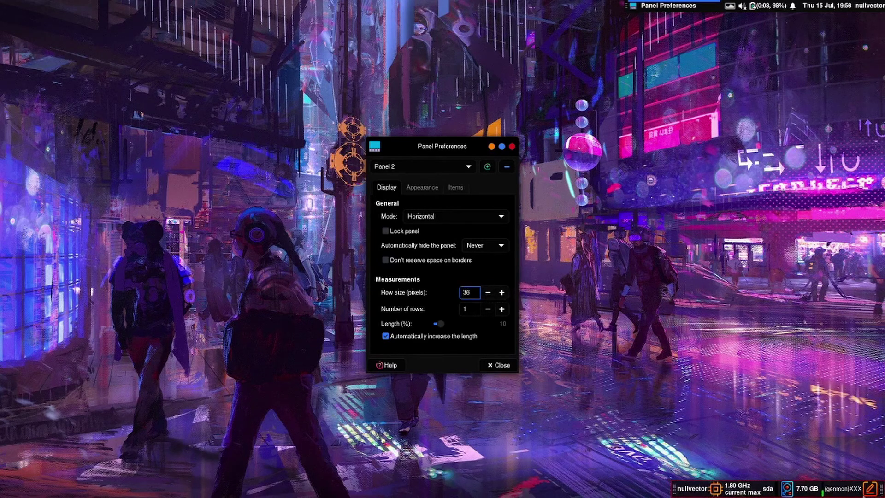
left_click_drag(440, 323, 348, 327)
Check the user menu in Panel 1 and remove the duplicate Action Buttons item from Panel 2.
left_click(455, 187)
left_click(430, 221)
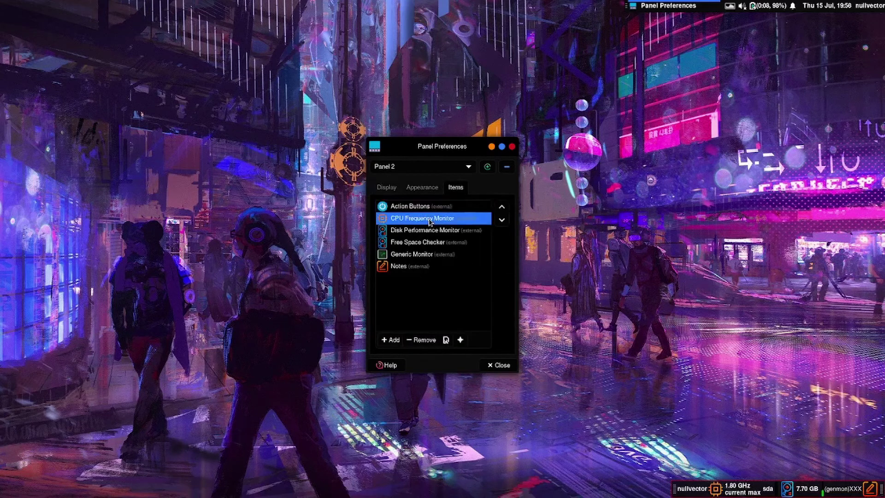
left_click(429, 209)
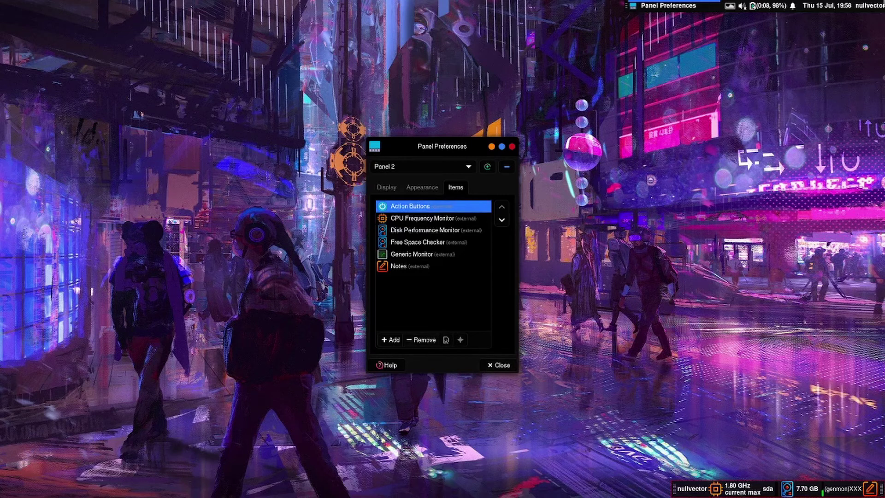
left_click(869, 6)
left_click(840, 197)
left_click(425, 341)
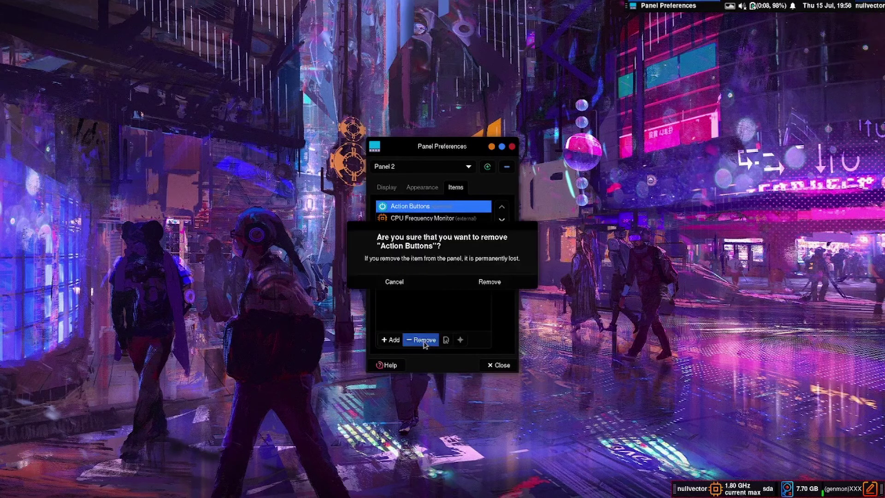
left_click(491, 282)
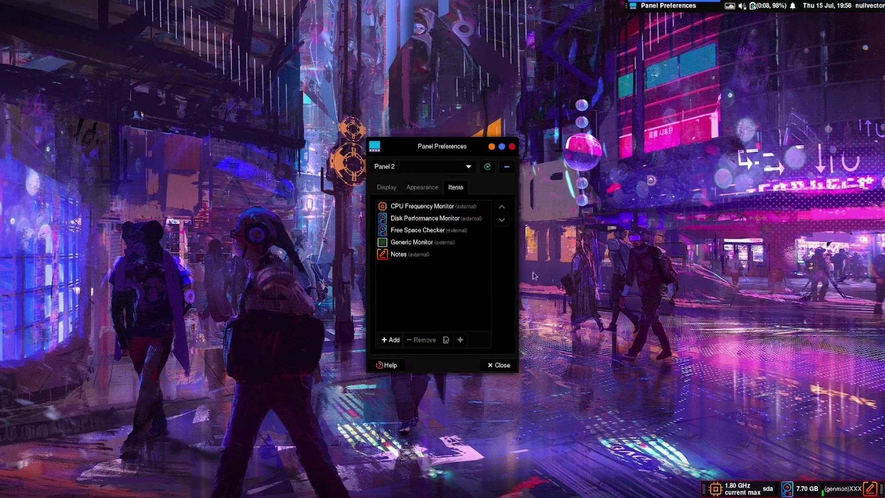
Remove the Generic Monitor item from Panel 2.
left_click(401, 243)
left_click(416, 344)
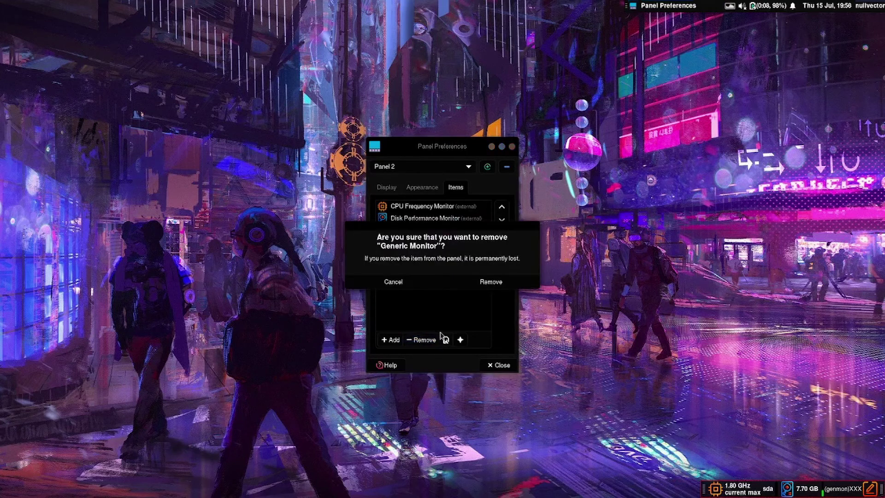
left_click(493, 283)
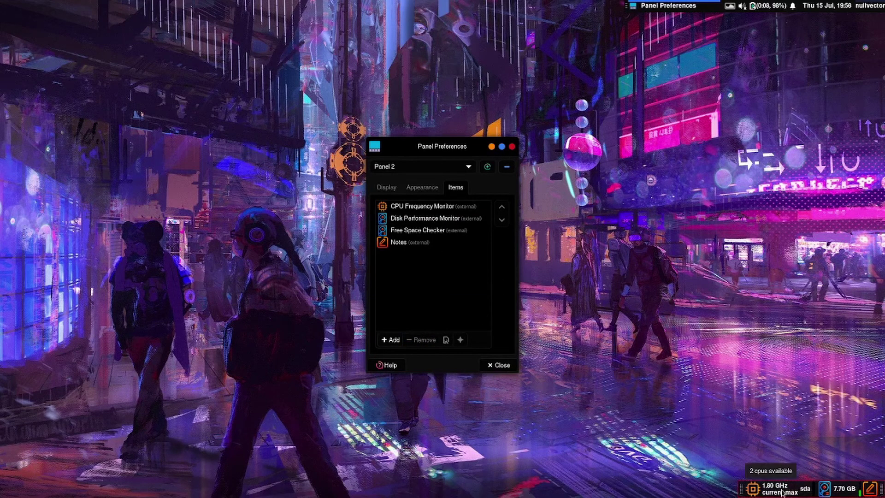
Remove the Disk Performance Monitor item from Panel 2.
mouse_move(809, 492)
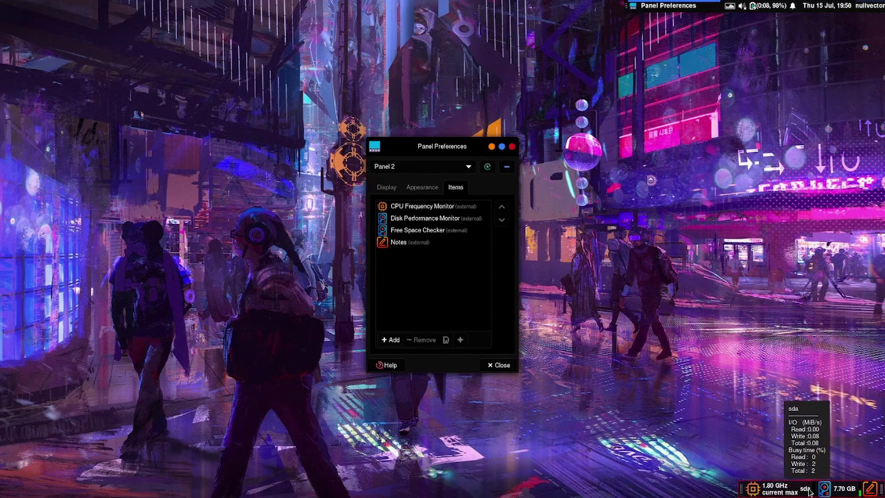
left_click(423, 219)
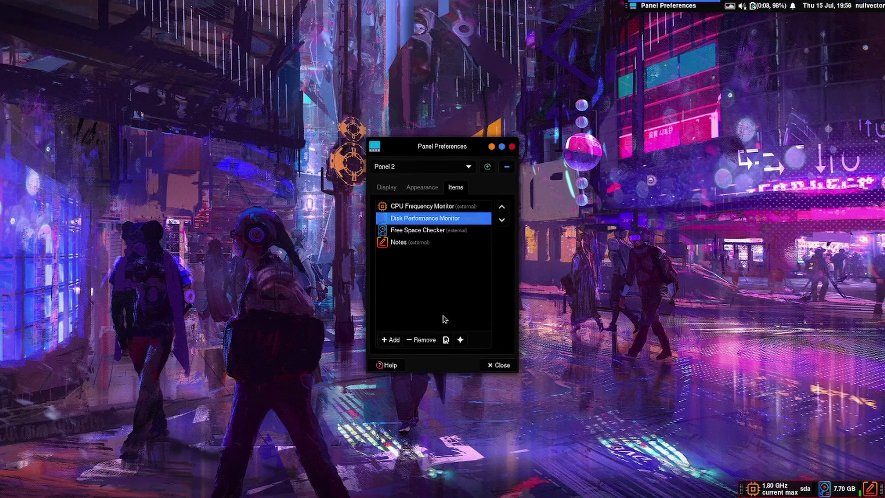
left_click(420, 340)
left_click(479, 282)
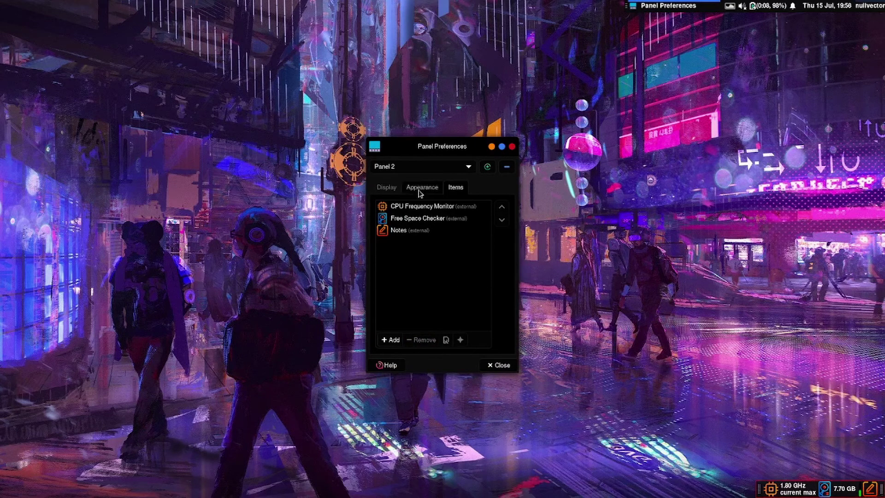
Set Panel 2 to always hide automatically and close the panel preferences.
left_click(385, 190)
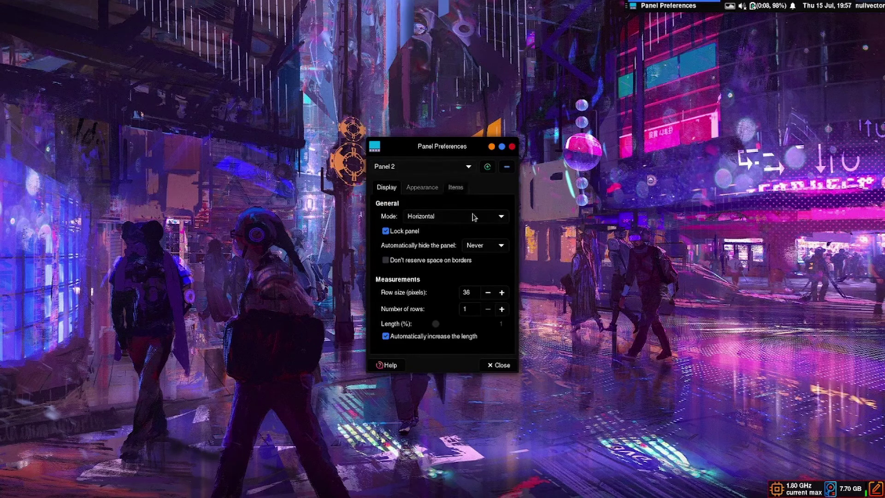
left_click(491, 246)
left_click(483, 272)
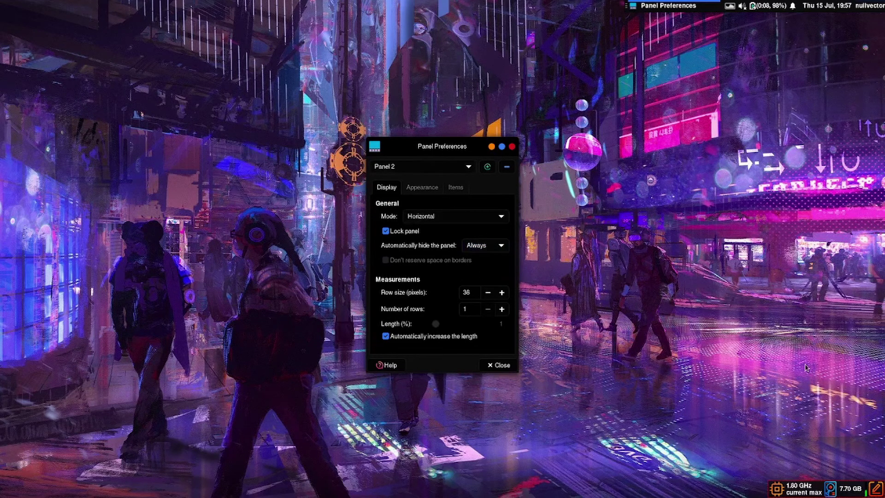
left_click(479, 245)
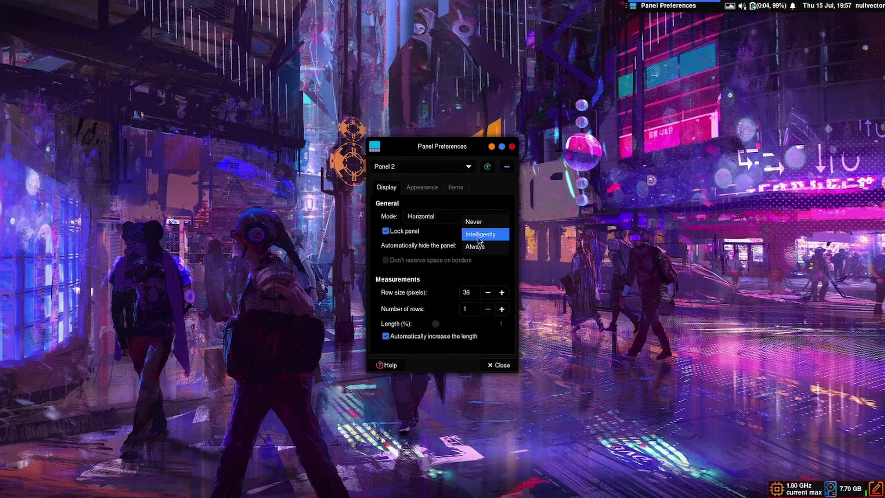
left_click(480, 248)
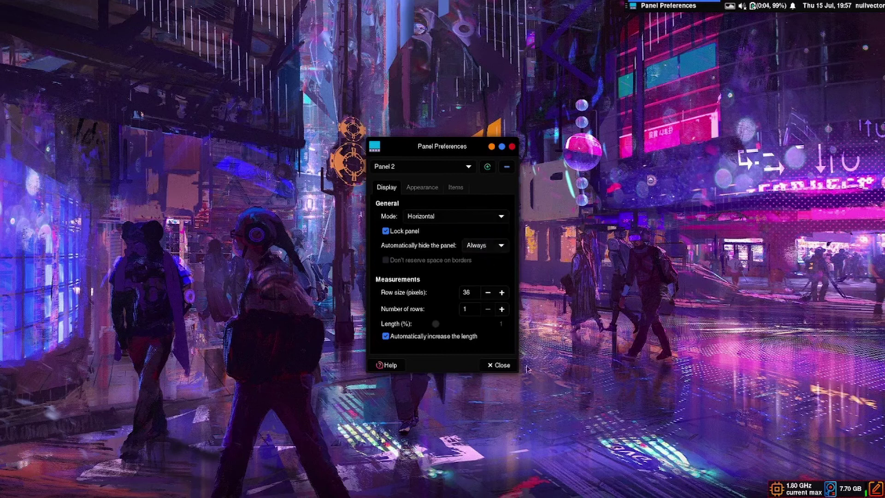
left_click(500, 366)
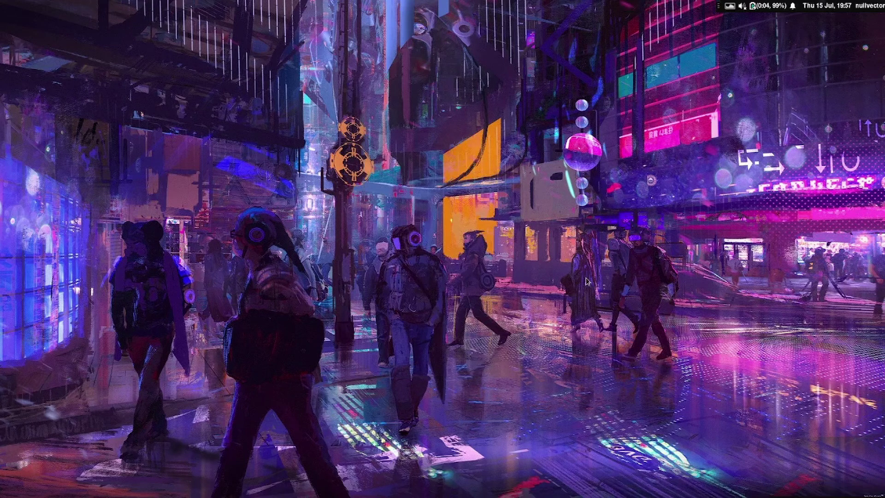
Reveal the auto-hidden Panel 2, open its Notes window to check it, and close the note.
mouse_move(825, 497)
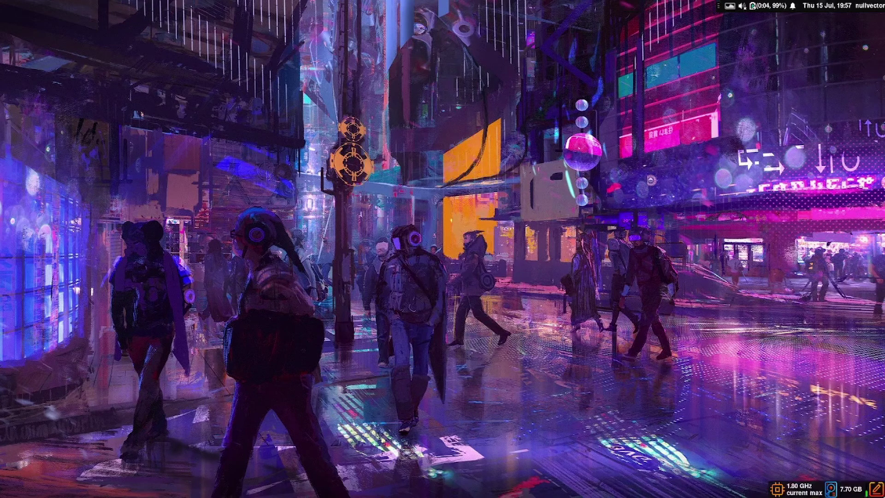
left_click(877, 489)
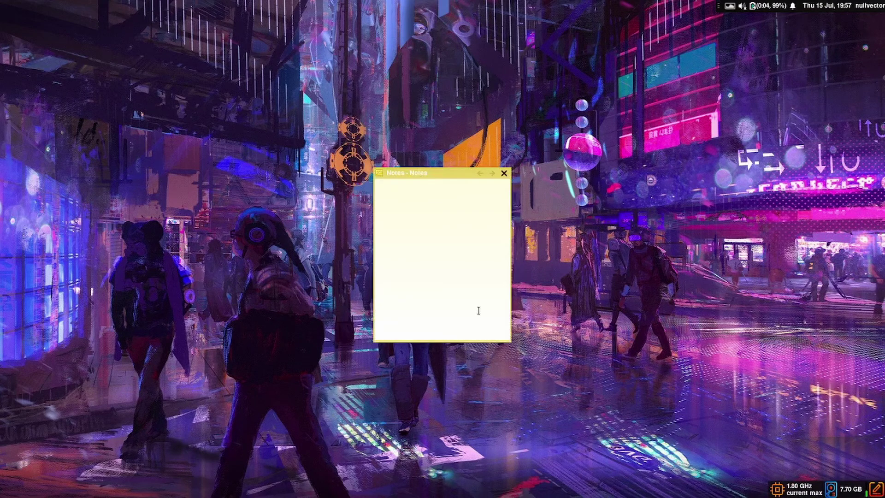
left_click(504, 173)
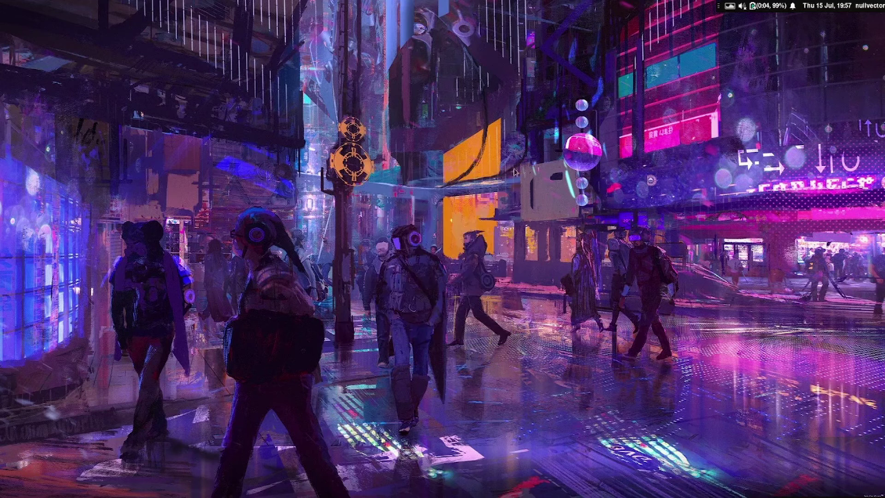
Switch the desktop to the next Variety wallpaper.
right_click(267, 58)
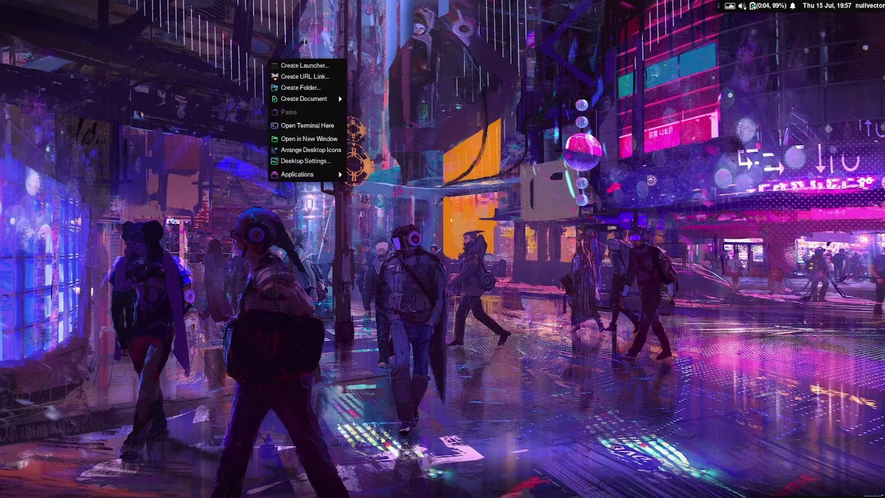
key("Escape")
right_click(723, 13)
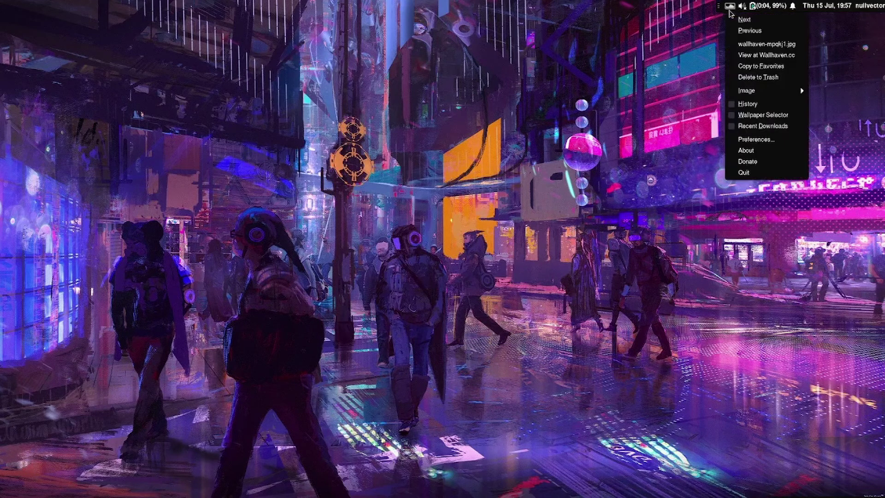
left_click(737, 20)
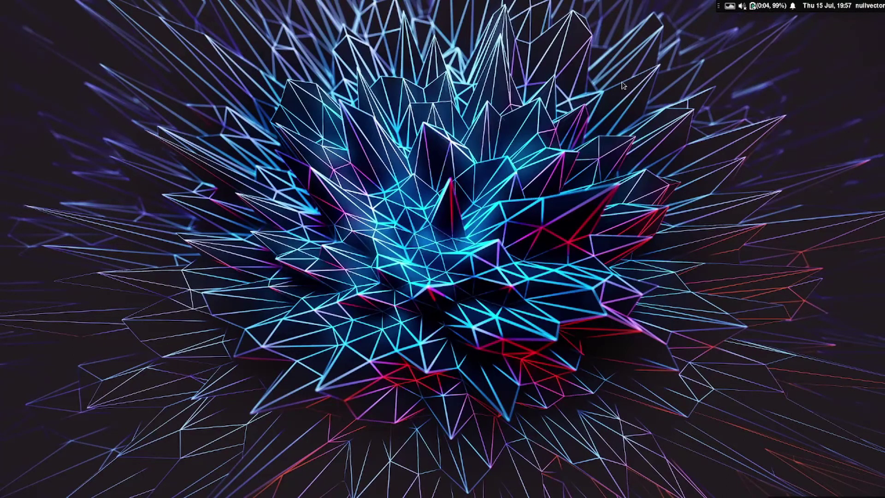
Open the desktop's Appearance settings and show the font options.
right_click(373, 67)
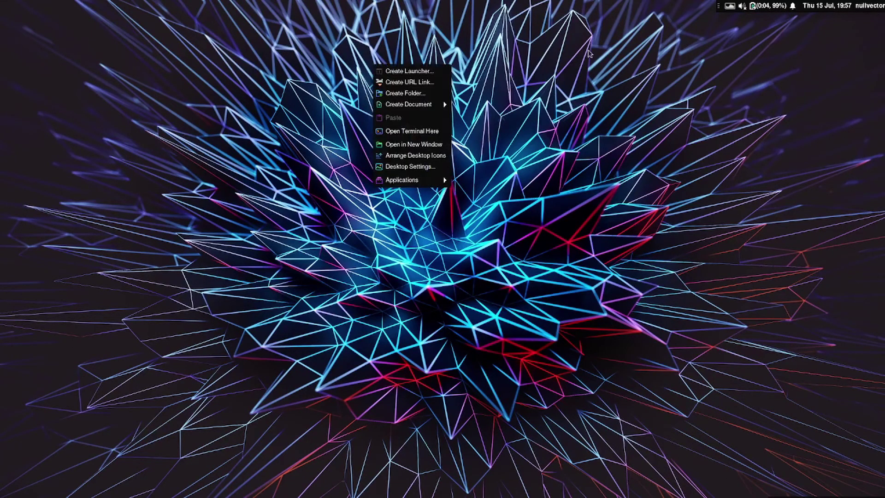
mouse_move(433, 182)
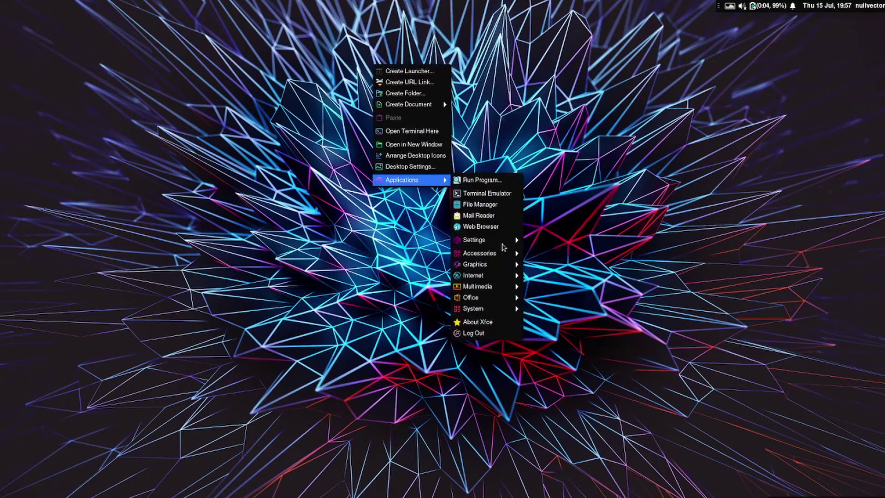
mouse_move(505, 240)
left_click(544, 262)
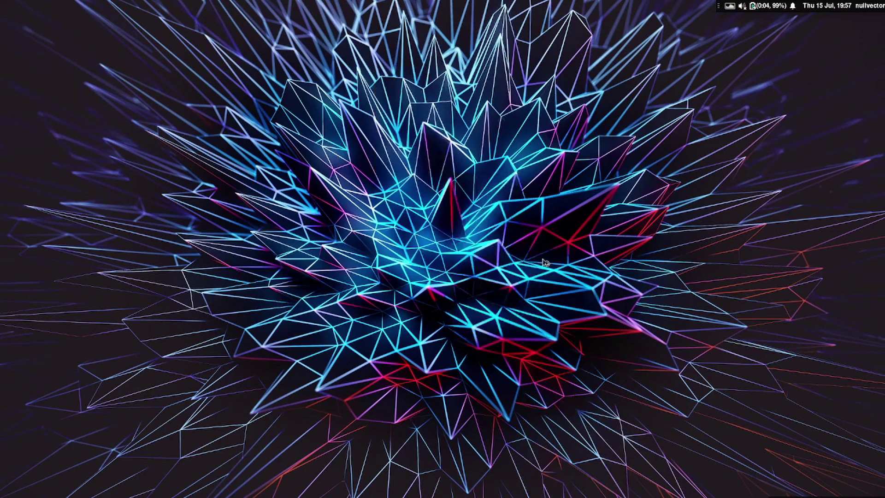
left_click(397, 154)
left_click(419, 154)
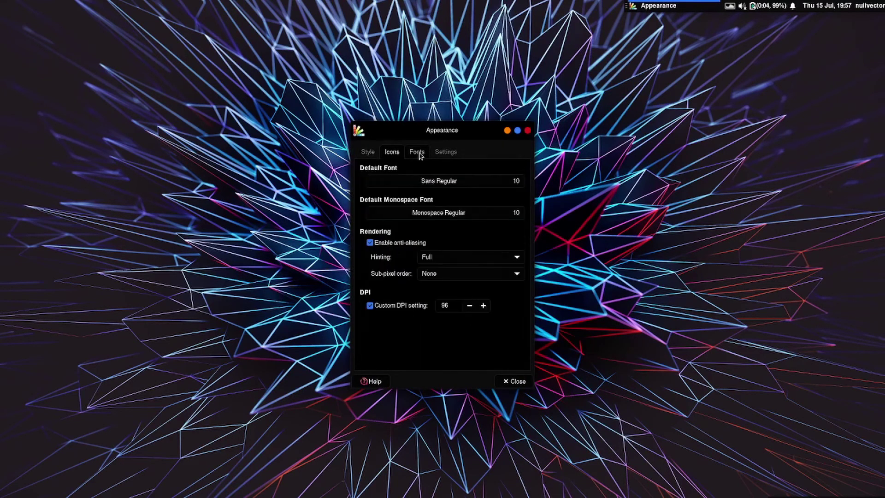
Set the default font to Source Code Pro Medium.
left_click(466, 185)
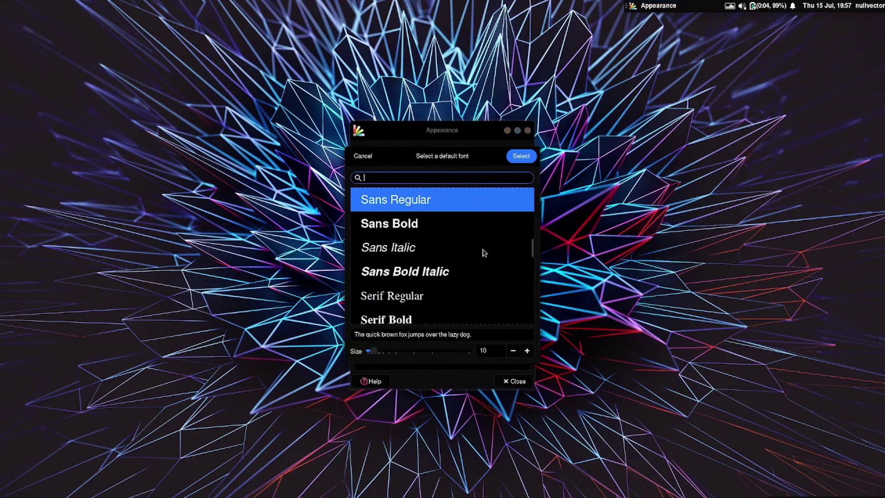
scroll(424, 286, "down", 3)
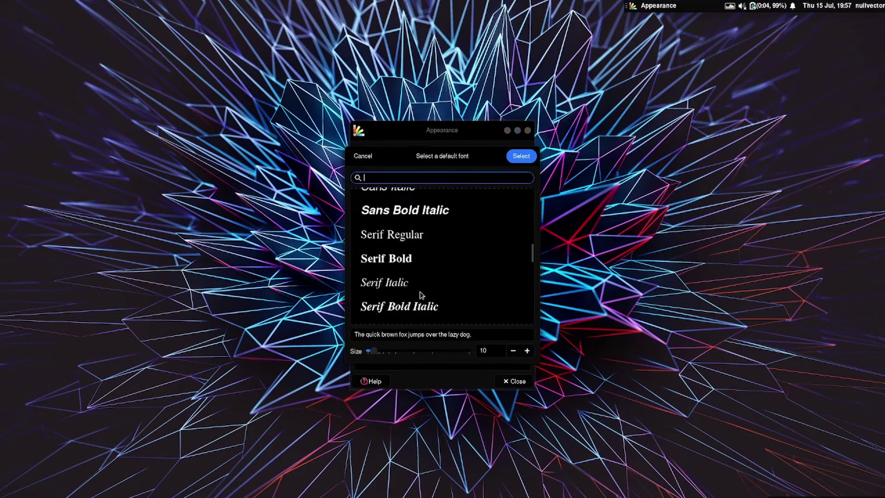
left_click(399, 284)
scroll(417, 254, "down", 2)
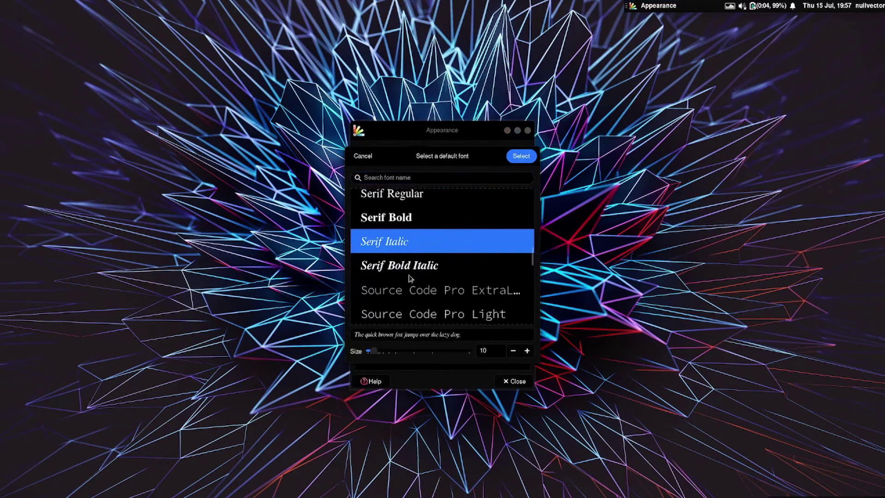
scroll(415, 305, "down", 3)
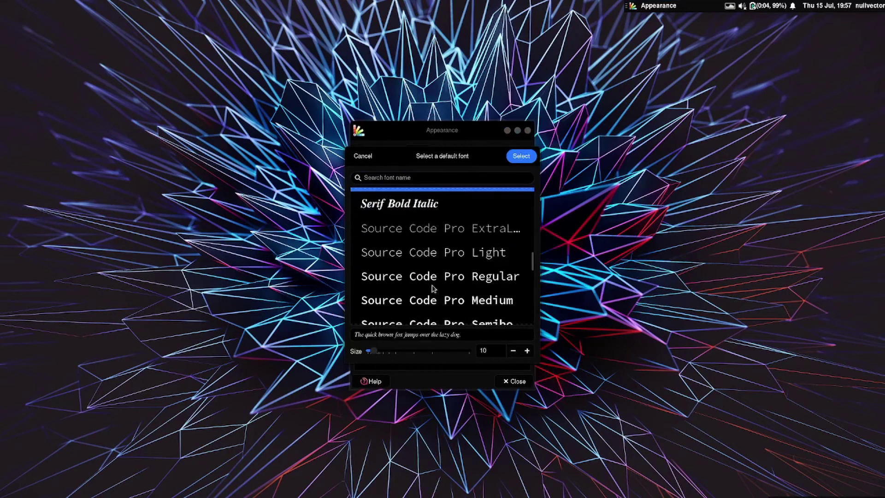
scroll(434, 297, "down", 1)
left_click(448, 281)
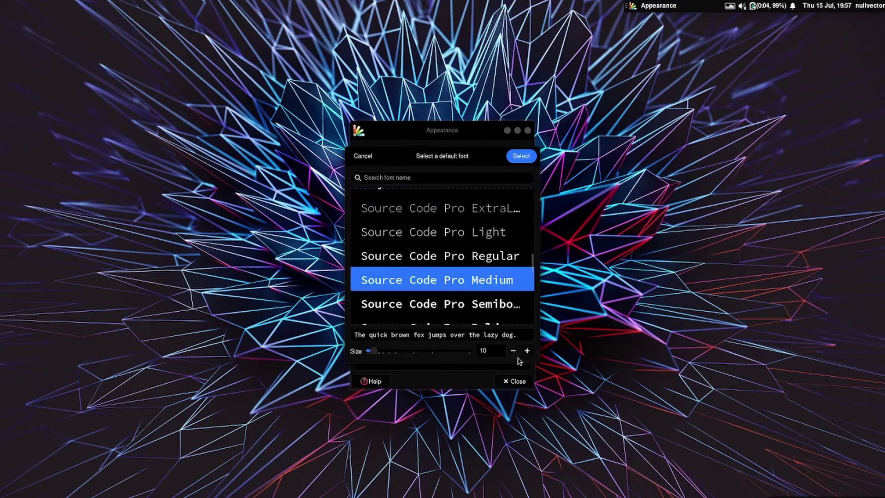
left_click(521, 155)
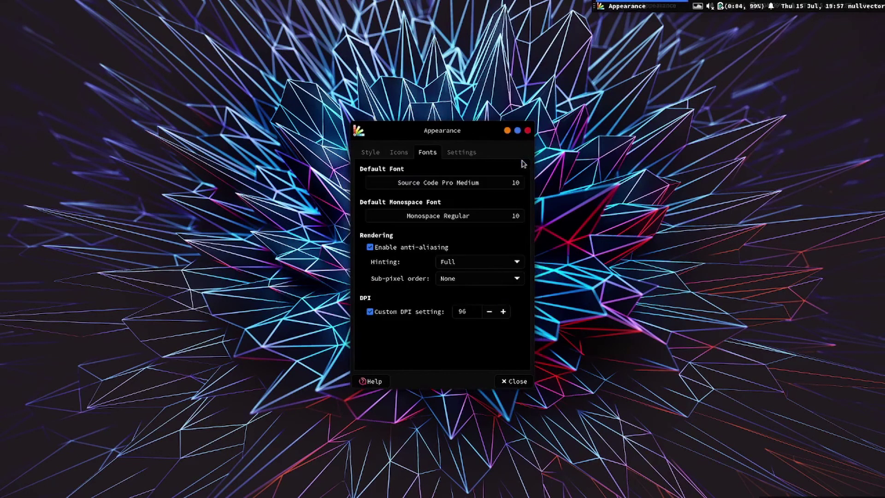
Set the default monospace font to Monospace Bold.
left_click(421, 215)
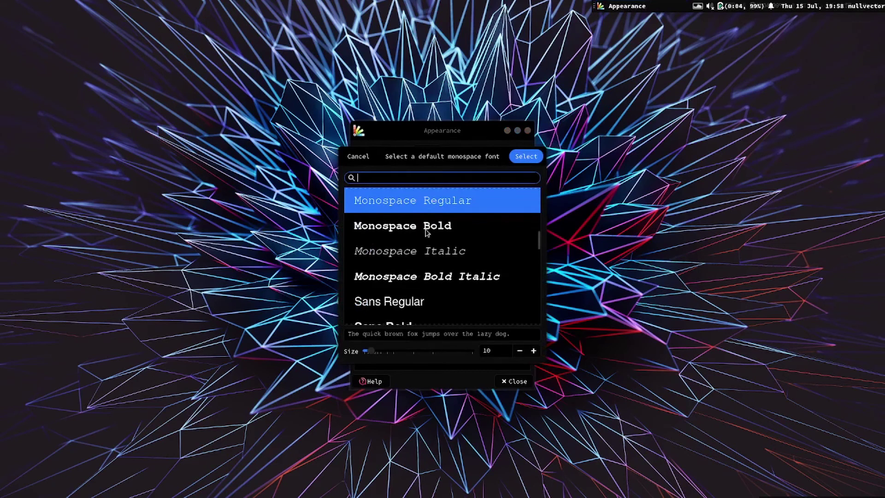
left_click(426, 231)
left_click(524, 159)
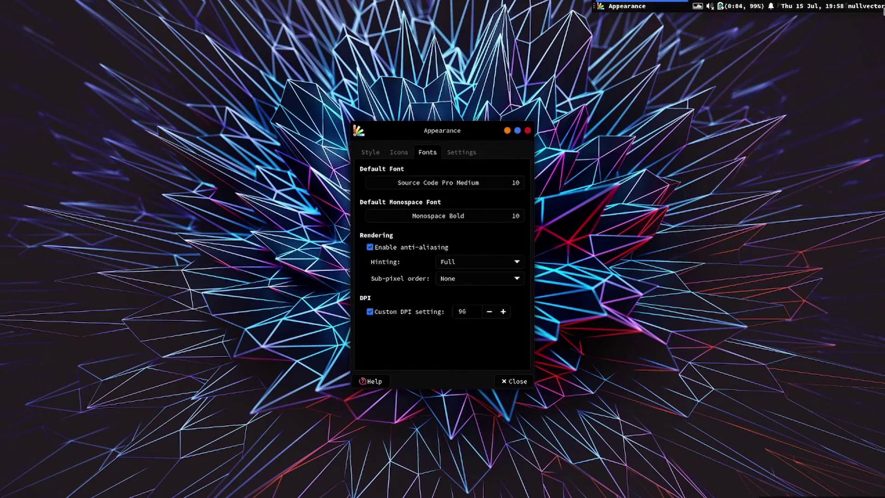
Review the style, icon and general options of the Appearance settings, and close the window.
left_click(376, 154)
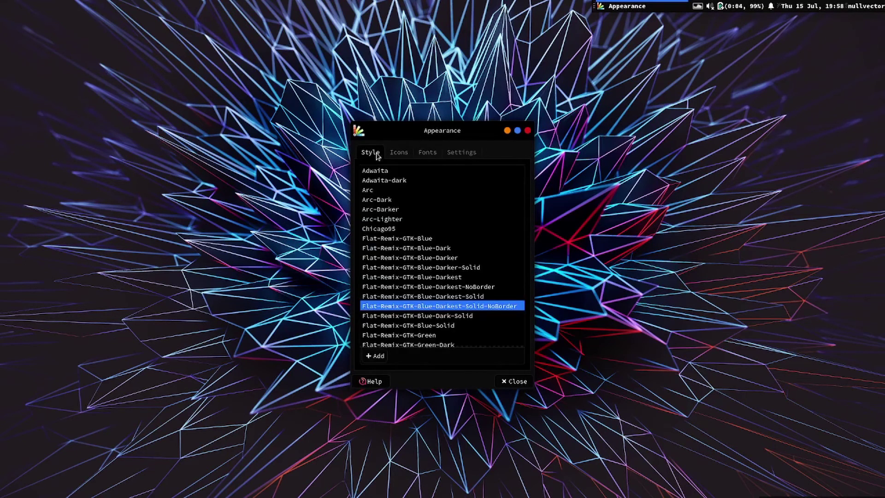
left_click(398, 152)
left_click(372, 153)
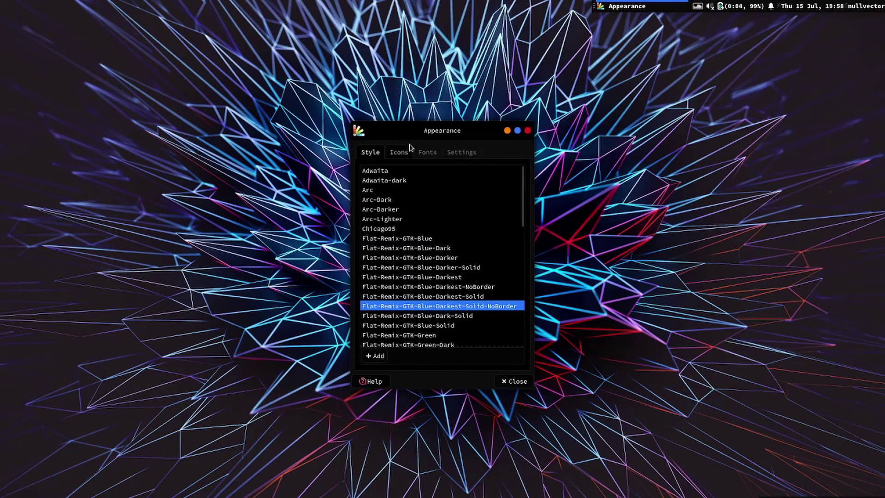
left_click(476, 154)
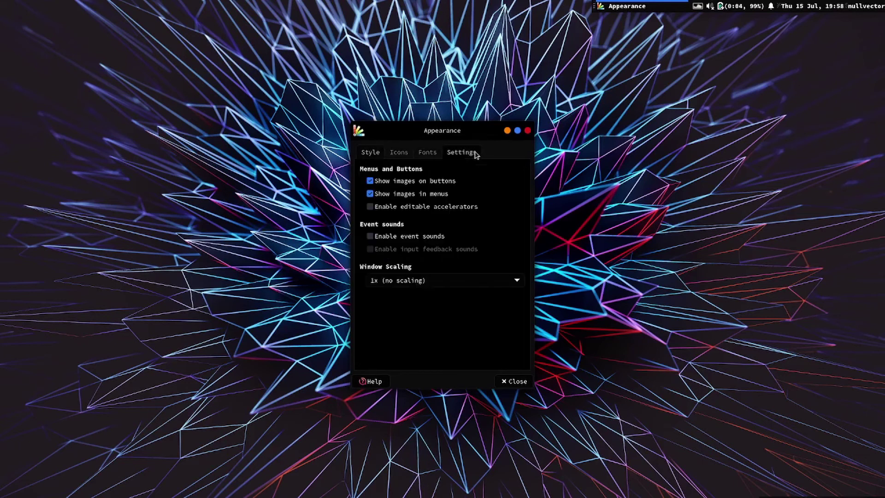
left_click(528, 132)
right_click(414, 108)
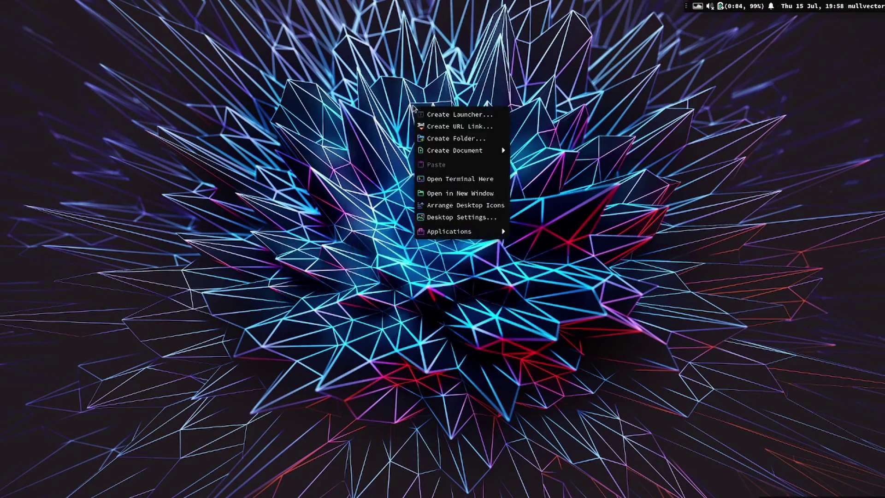
mouse_move(488, 237)
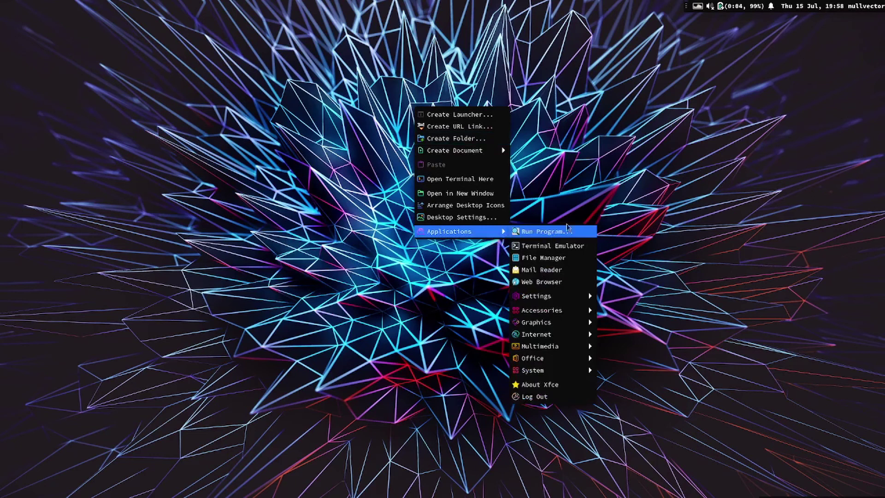
left_click(674, 111)
Open the preferences of Panel 1 and set its background style to Solid color.
right_click(860, 5)
mouse_move(816, 75)
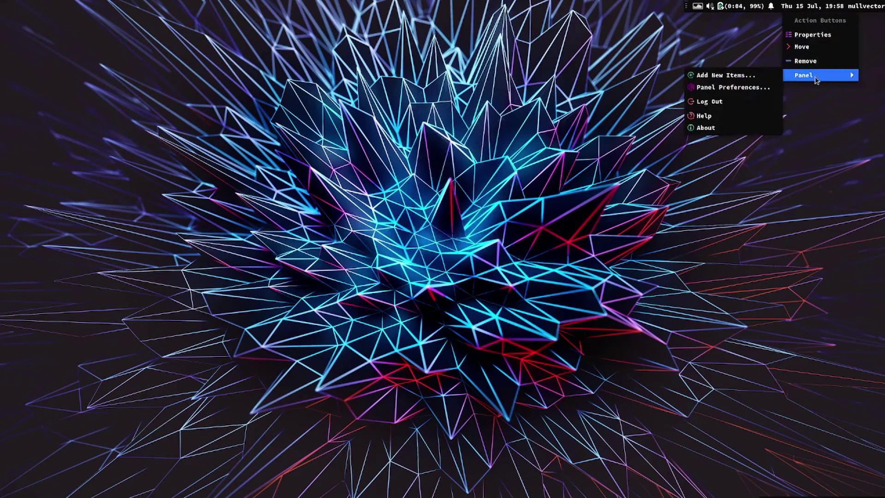
left_click(723, 86)
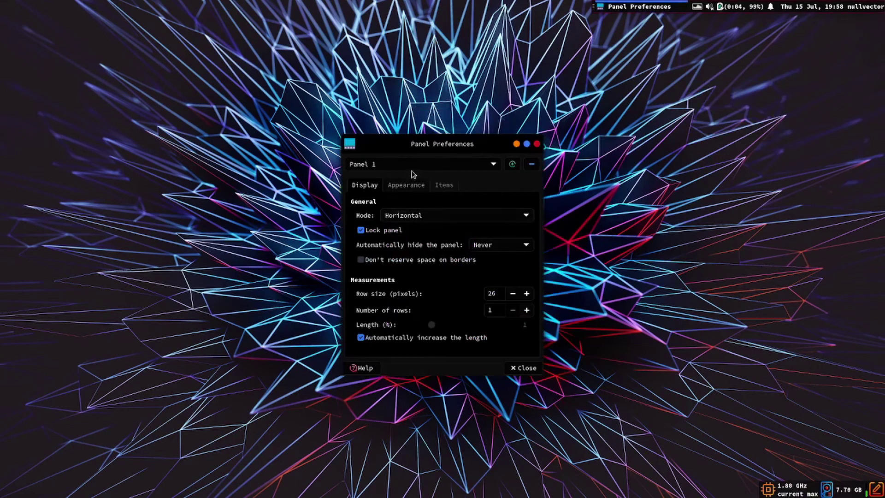
left_click(407, 185)
left_click(444, 252)
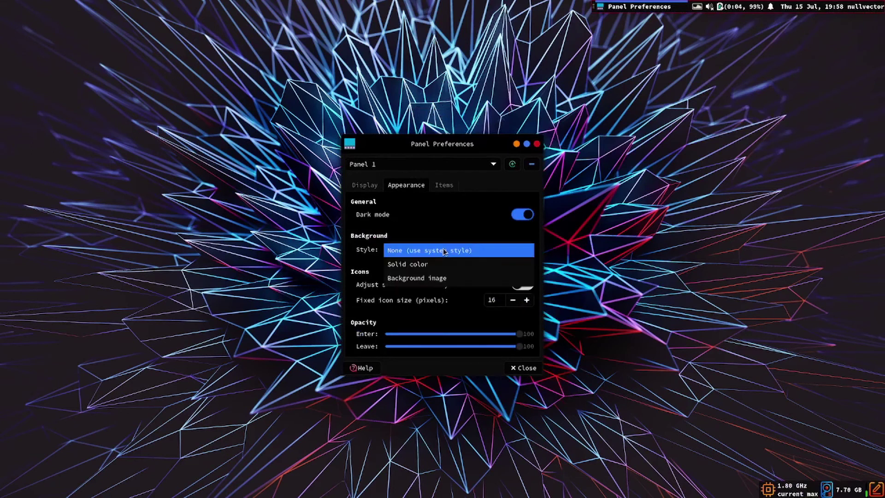
left_click(434, 272)
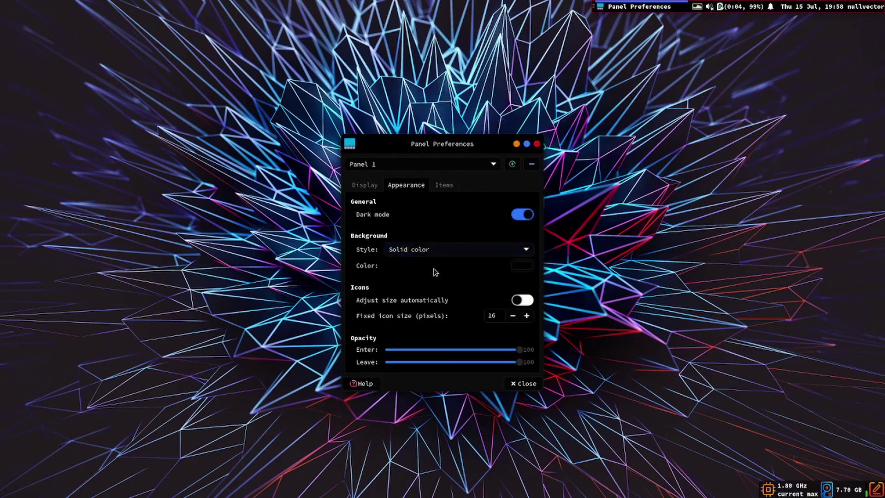
Set Panel 1's background style to None (use system style), enable automatic icon size adjustment, and close the preferences.
left_click(525, 263)
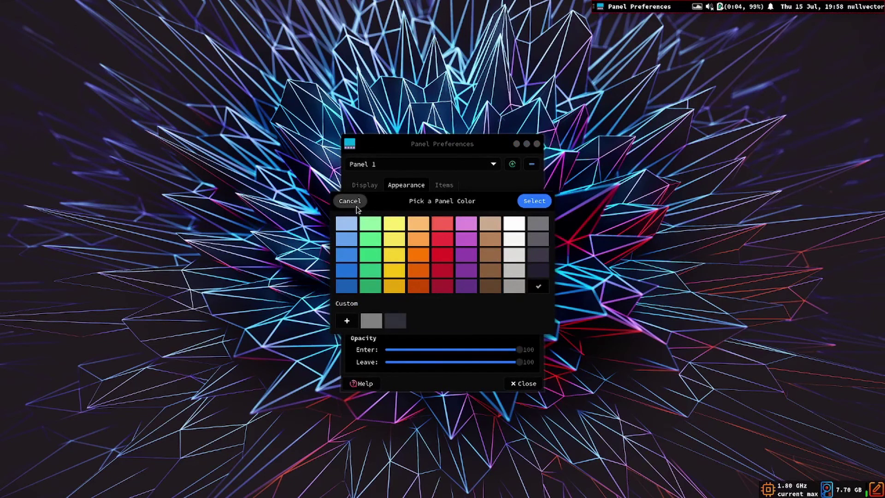
left_click(358, 210)
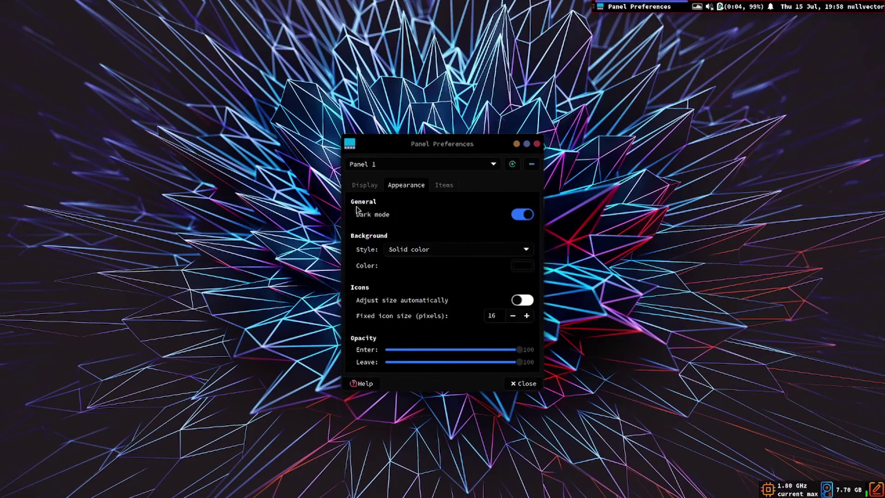
left_click(518, 246)
left_click(402, 232)
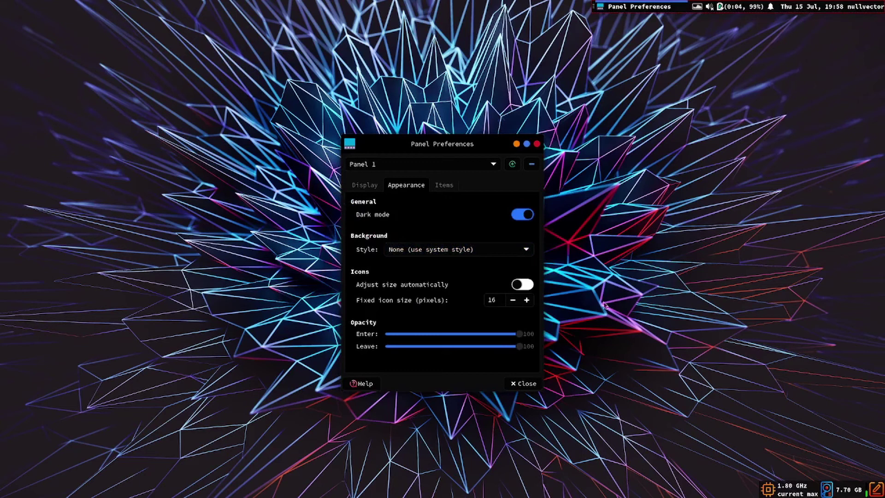
left_click(528, 285)
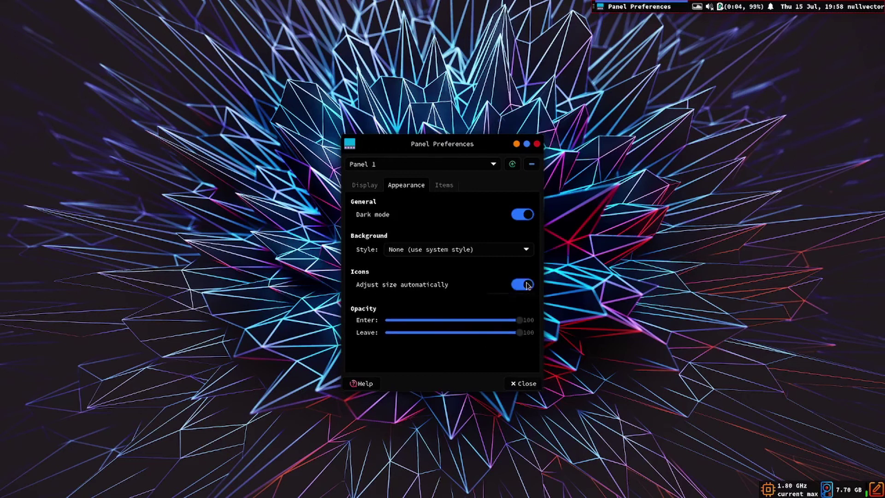
left_click(526, 384)
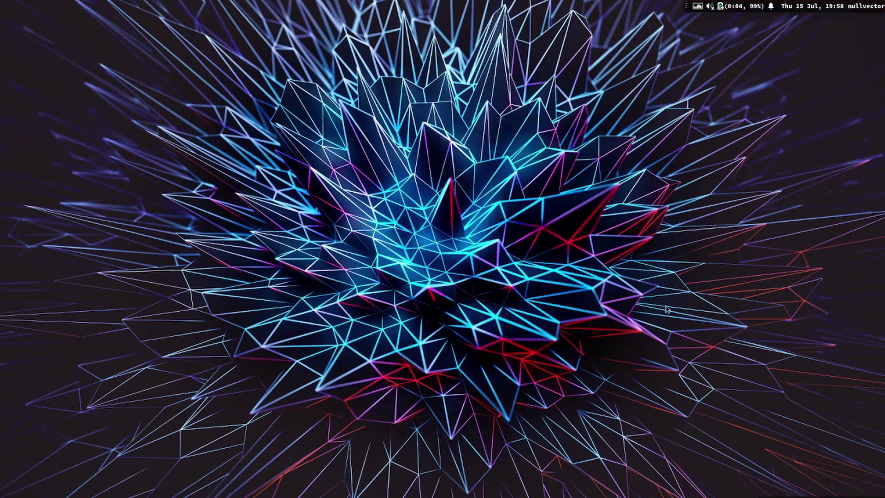
Open the appearance preferences of Panel 2, the auto-hiding panel with the system monitors and notes.
right_click(880, 492)
mouse_move(860, 479)
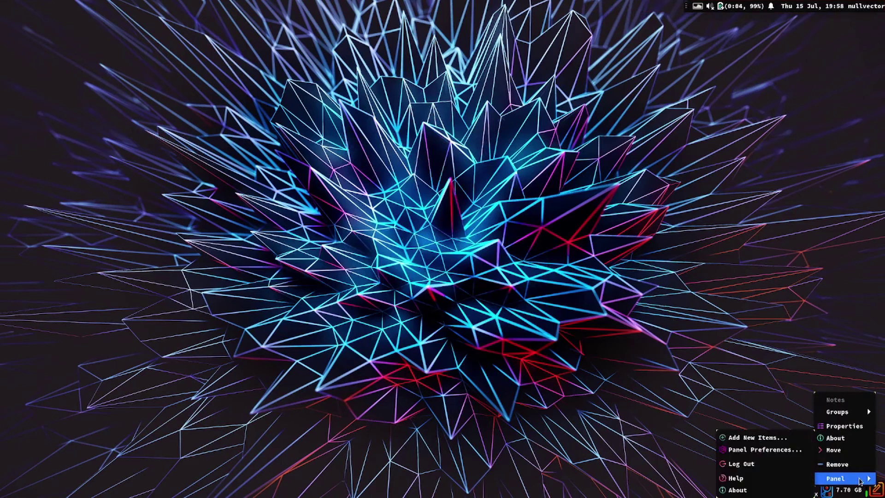
left_click(764, 449)
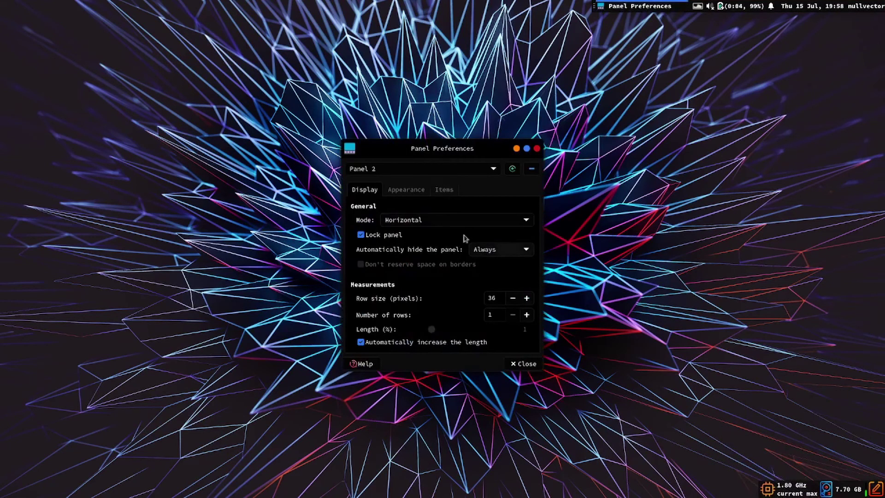
left_click(406, 190)
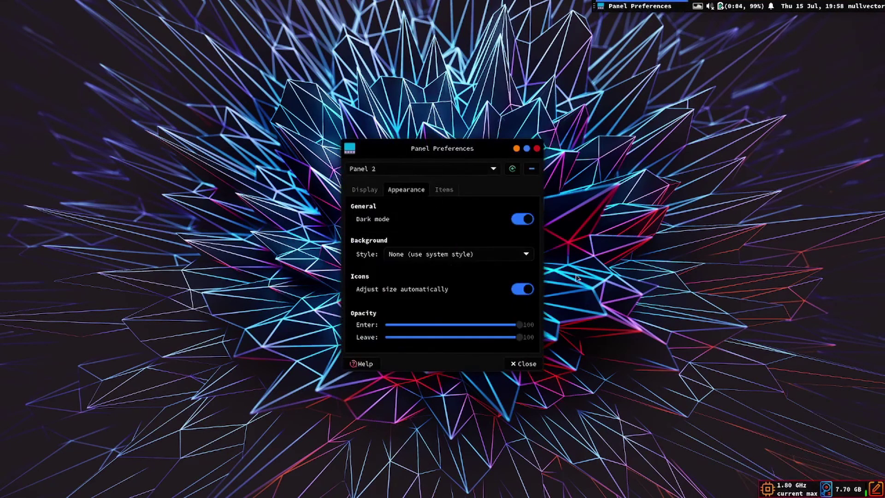
Try a smaller fixed icon size for Panel 2, and switch automatic icon size adjustment back on.
left_click(519, 290)
left_click(520, 291)
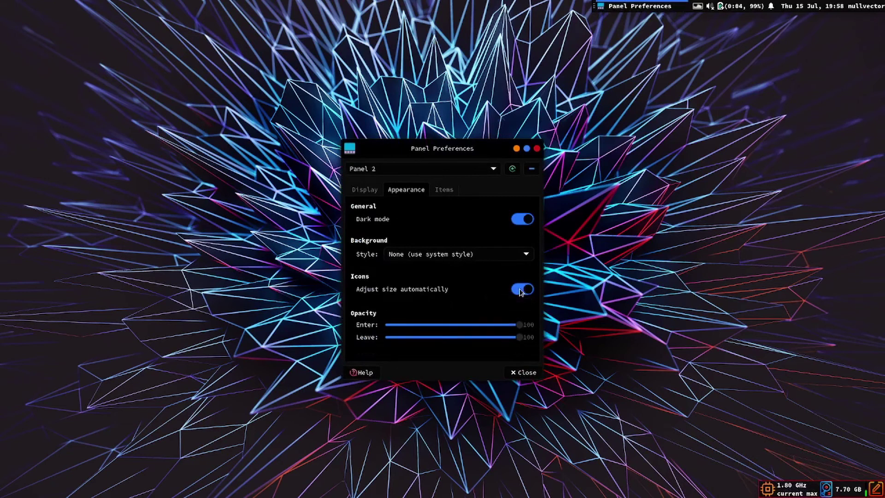
left_click(519, 290)
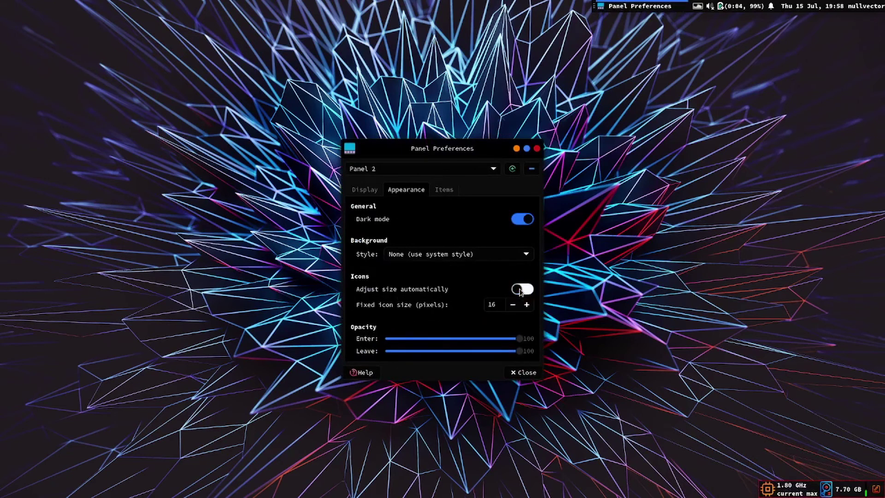
left_click(513, 305)
left_click(512, 305)
left_click(512, 305)
left_click(512, 304)
left_click(513, 305)
left_click(512, 305)
left_click(513, 304)
left_click(523, 289)
Set Panel 2's background style to Background image using the Pexels JPG numbered 5784358 from Downloads, and close the preferences.
left_click(522, 256)
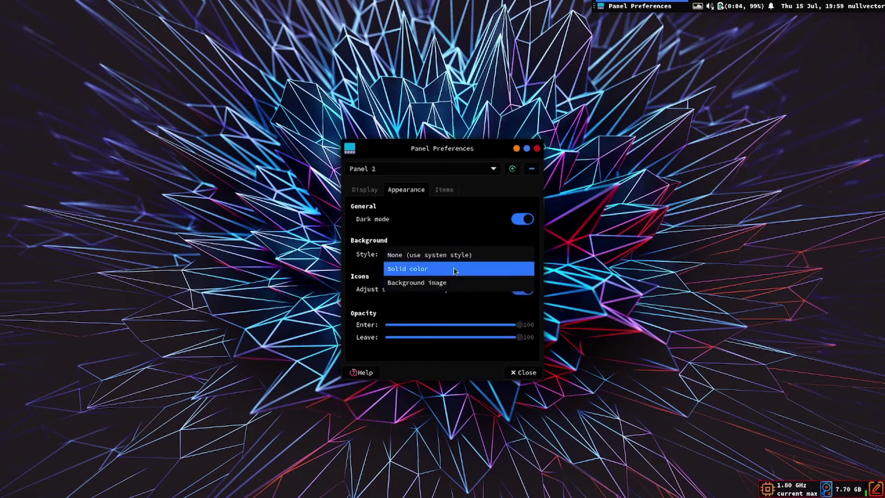
left_click(507, 264)
left_click(504, 254)
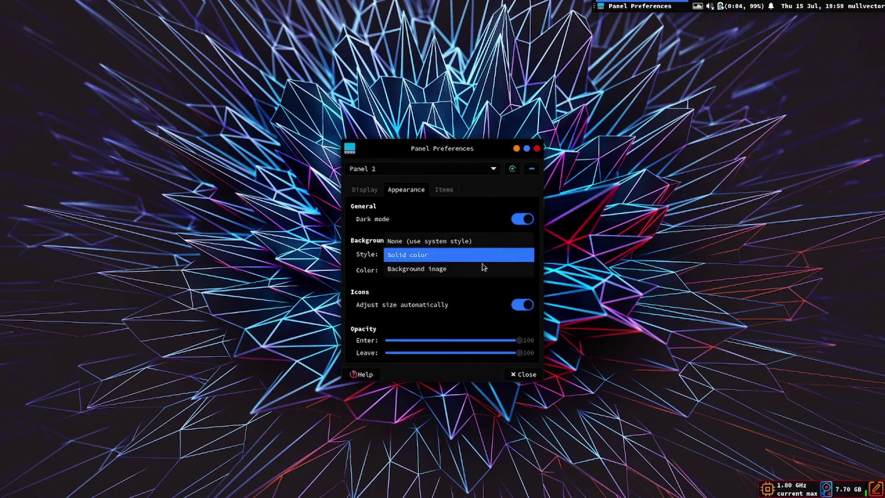
left_click(451, 269)
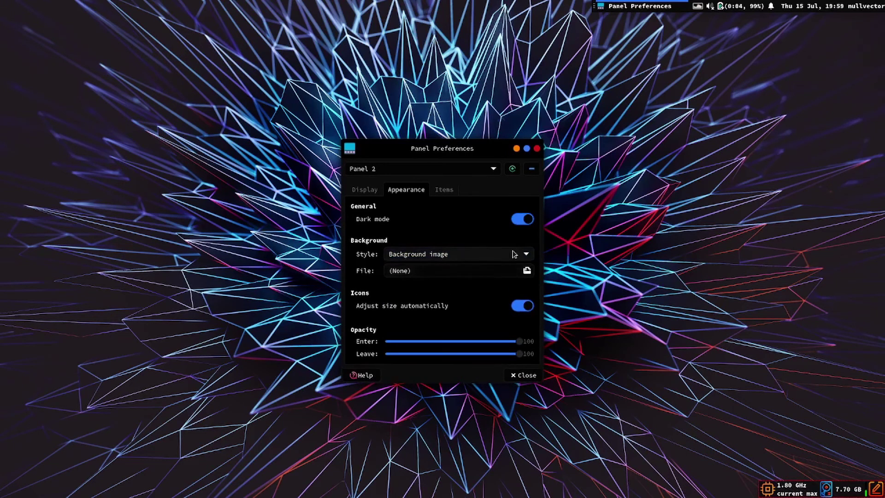
left_click(515, 269)
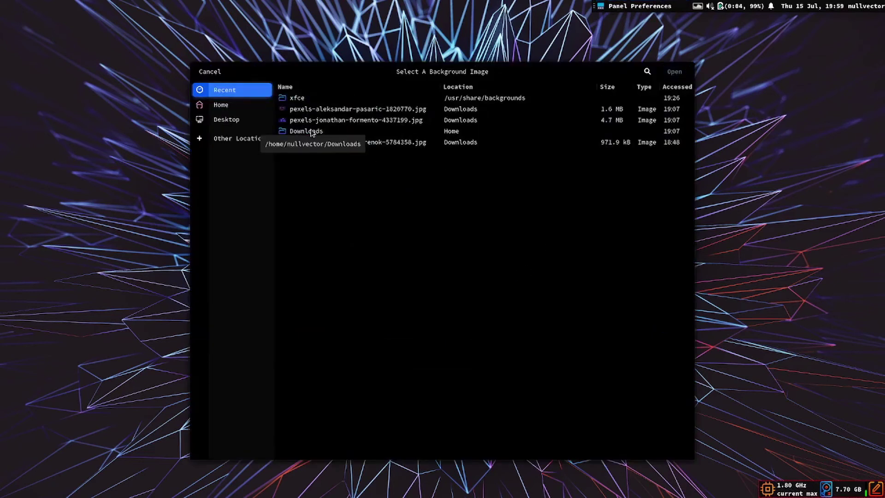
double_click(323, 143)
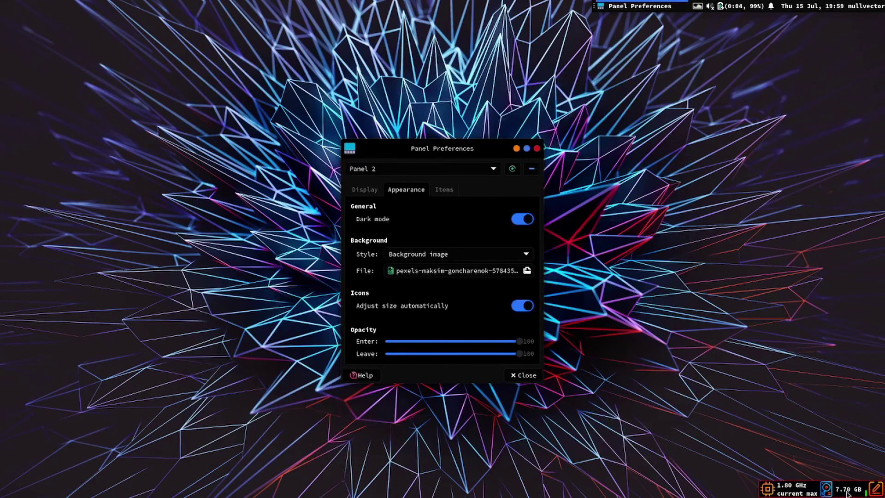
left_click(523, 375)
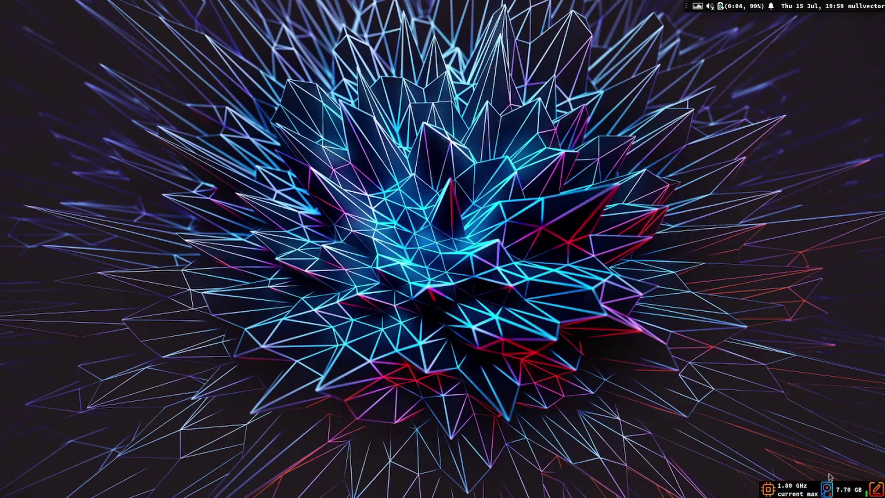
Browse the list of new items that can be added to Panel 2, and close it without adding any.
right_click(850, 486)
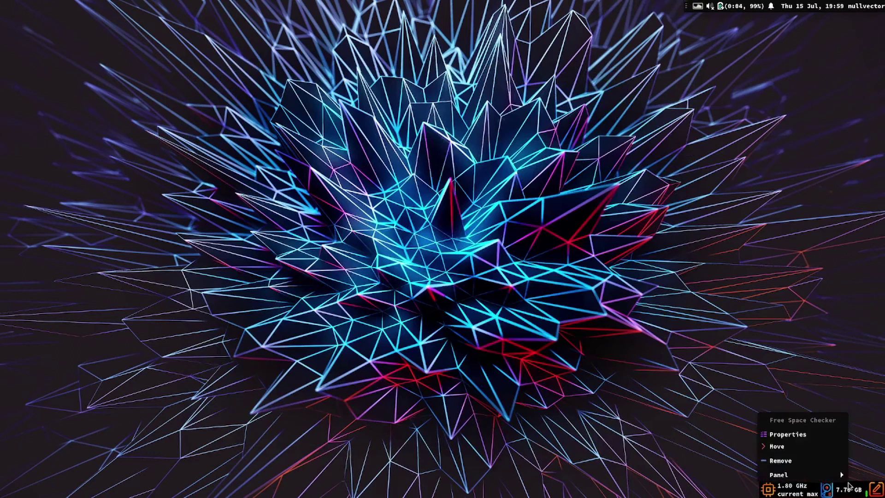
mouse_move(783, 475)
left_click(689, 441)
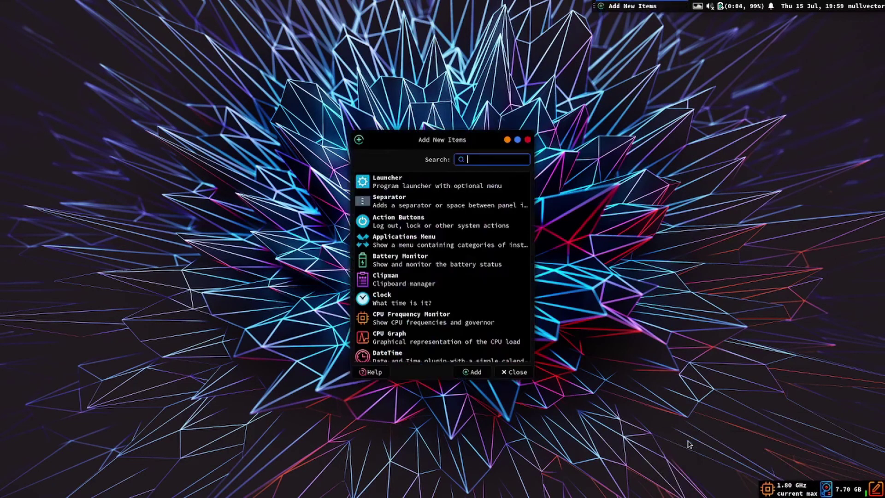
scroll(429, 283, "down", 3)
scroll(429, 283, "down", 15)
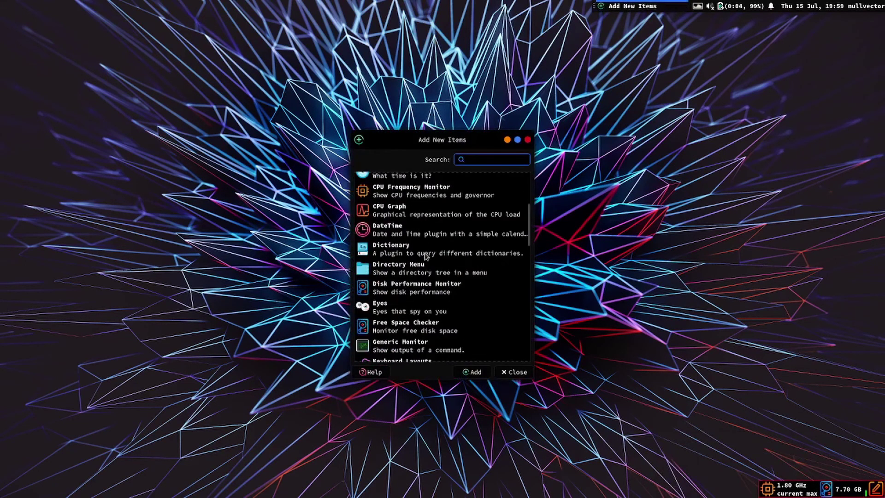
left_click(528, 141)
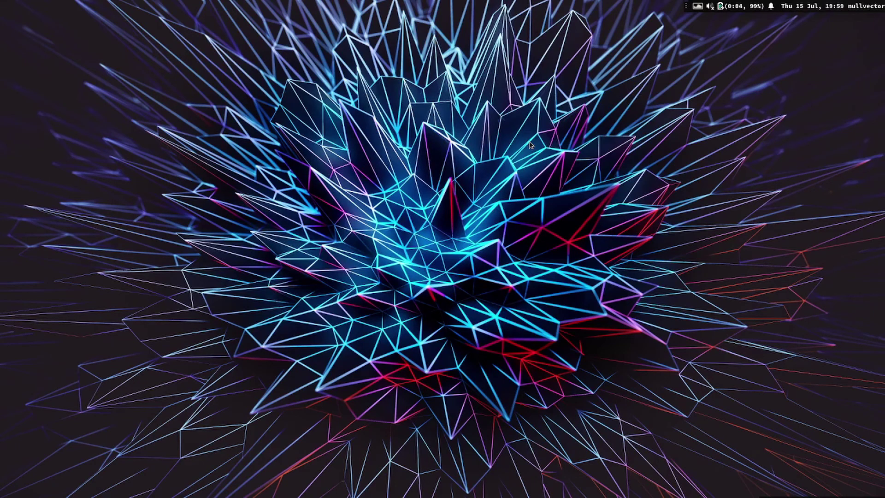
key("Control_R+f")
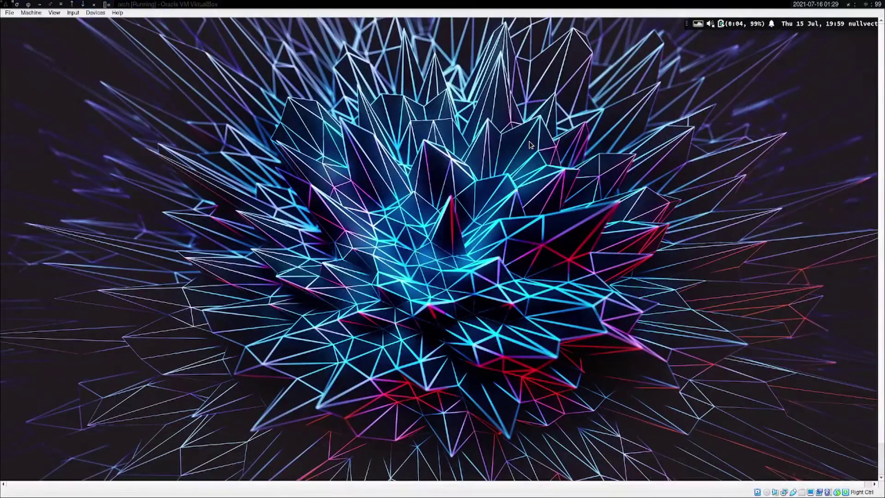
key("Control_R+f")
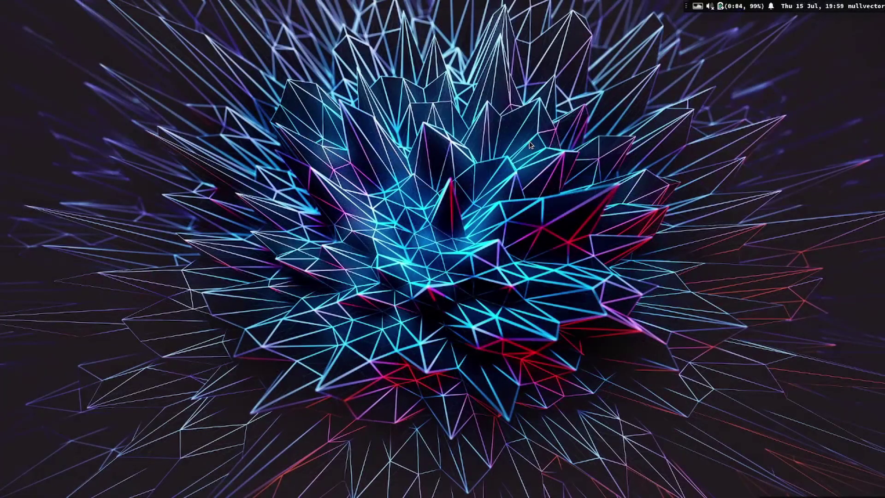
Open the Appearance settings and set the style to Chicago95.
right_click(337, 37)
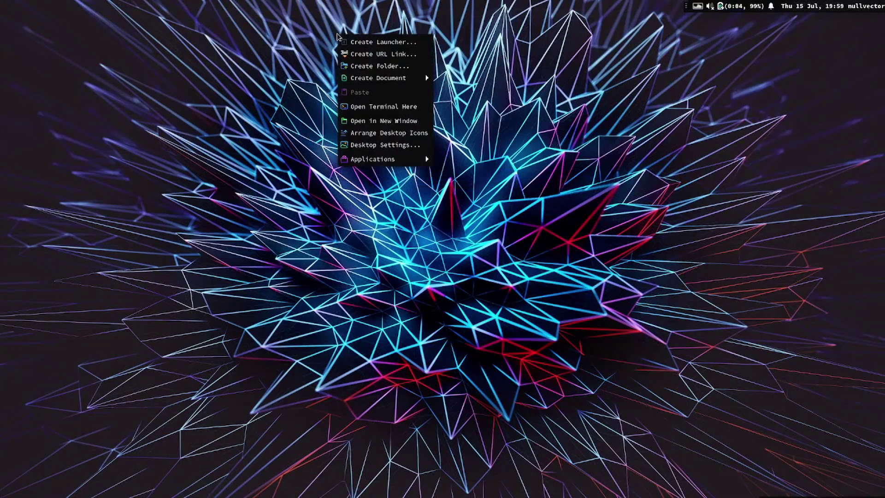
mouse_move(415, 159)
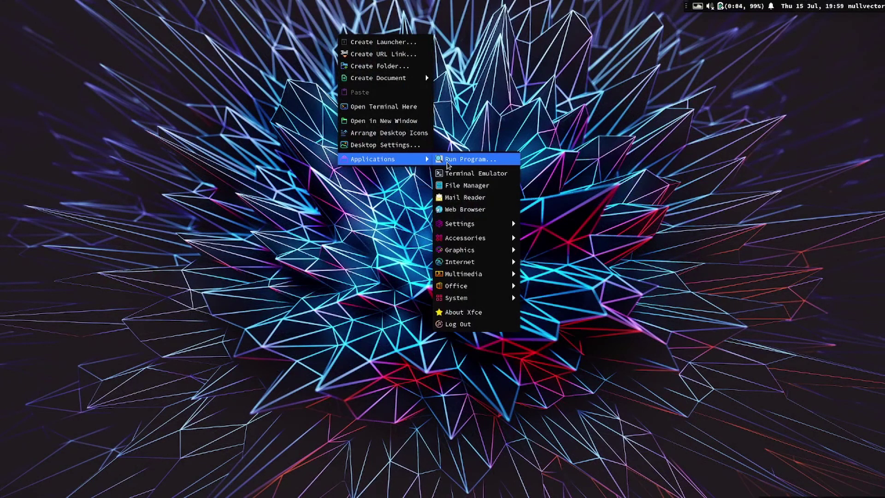
mouse_move(467, 224)
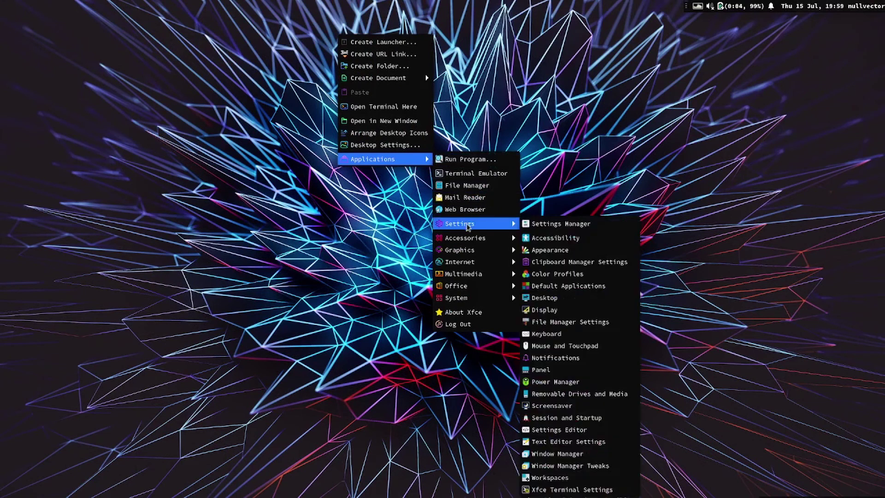
left_click(560, 253)
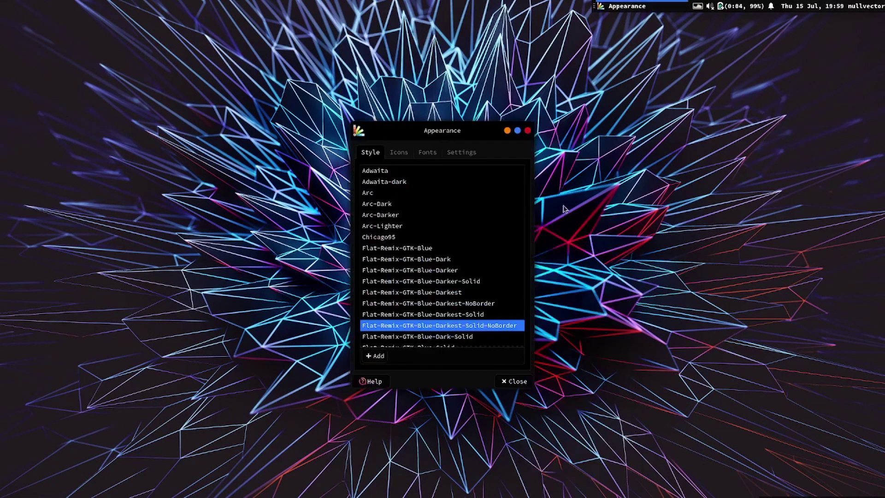
left_click(389, 237)
Set the icon theme to the first Chicago95 entry and close the Appearance settings.
left_click(385, 143)
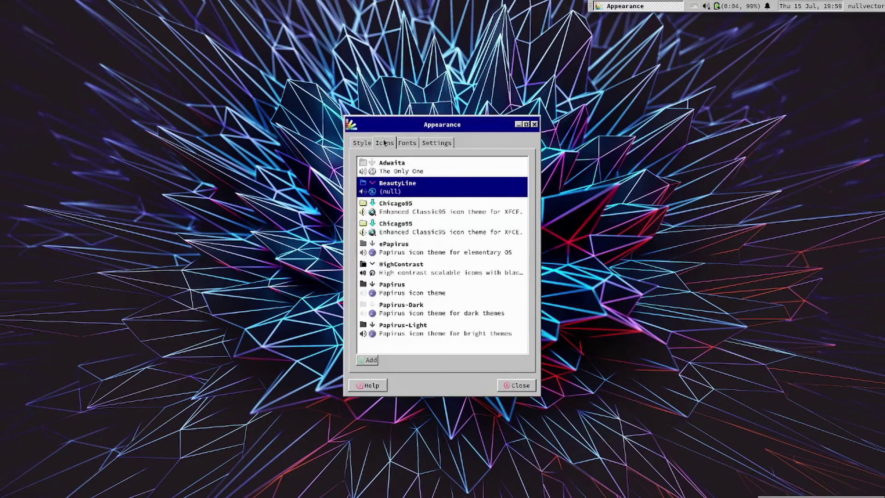
left_click(399, 212)
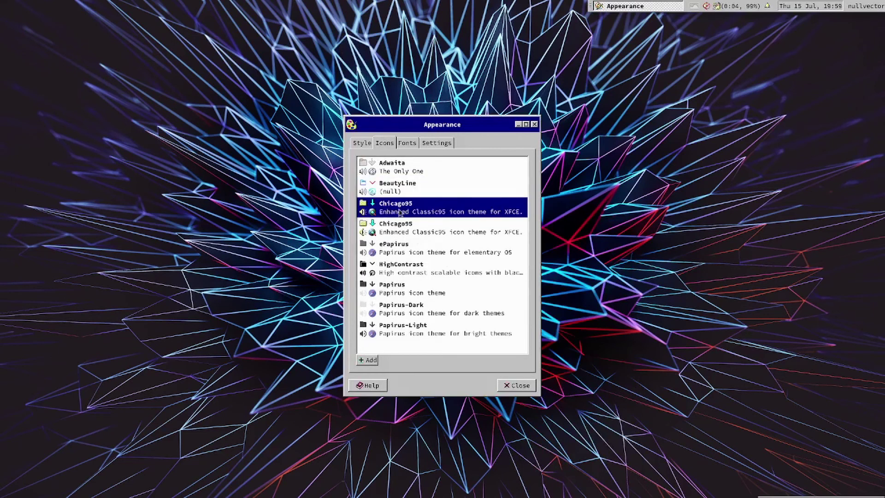
left_click(508, 389)
Open the preferences of Panel 1 and set its length to 100%.
right_click(705, 6)
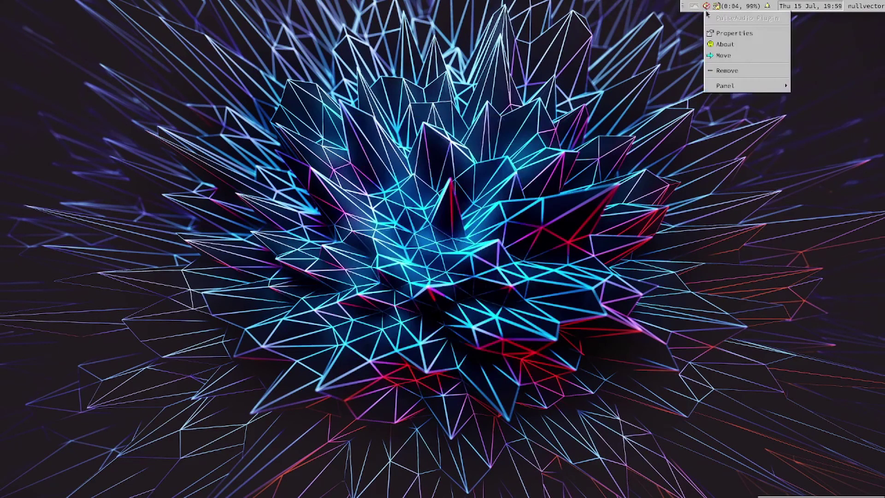
mouse_move(737, 86)
left_click(834, 97)
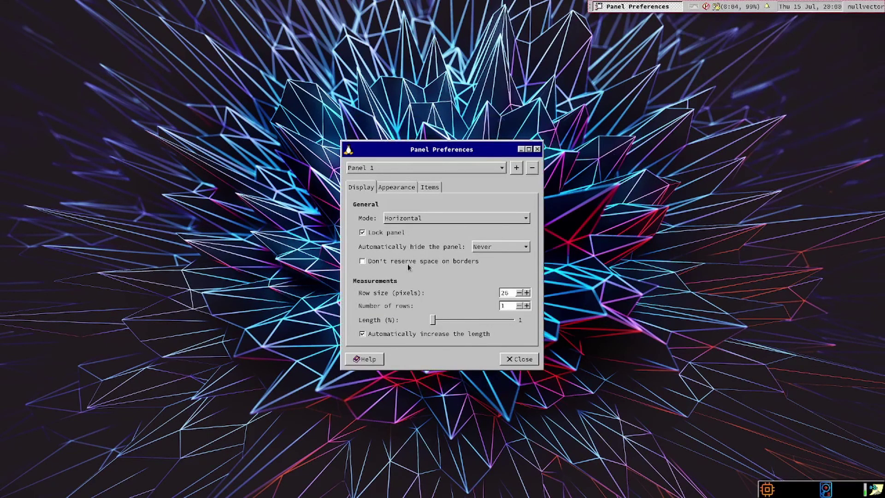
left_click_drag(433, 322, 706, 328)
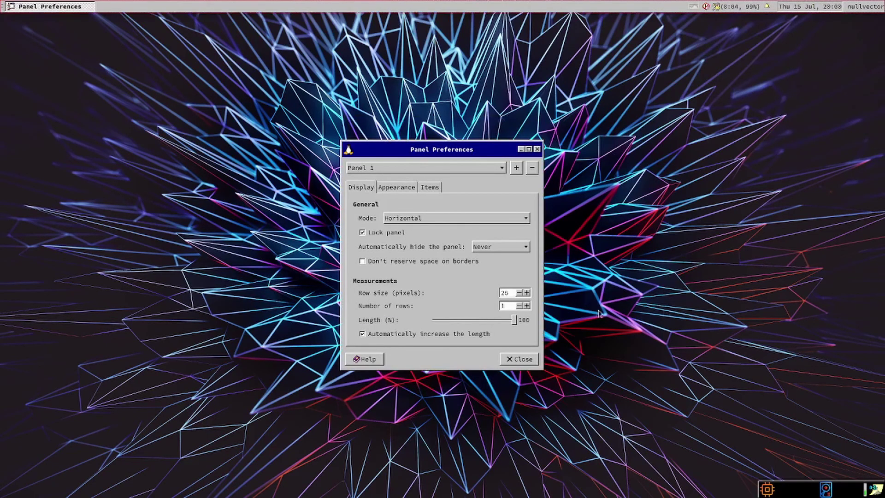
Add the Whisker Menu to the items of Panel 1 twice and close the list of new items.
left_click(429, 187)
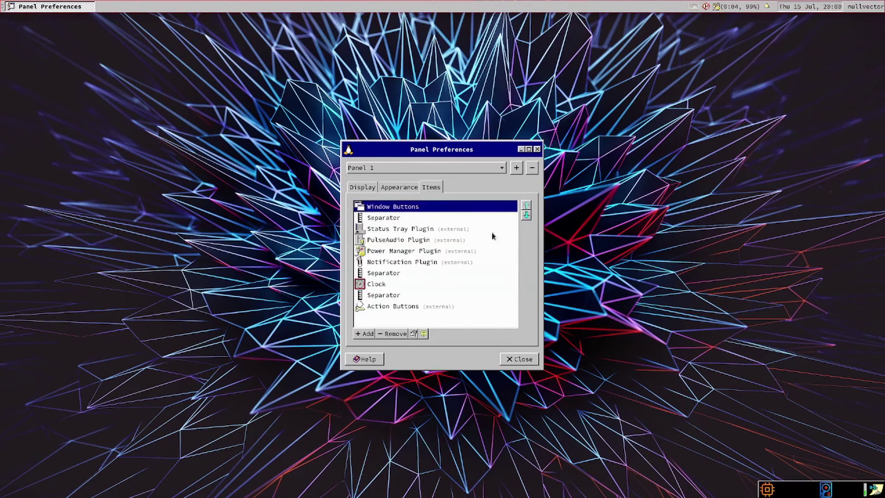
left_click(367, 334)
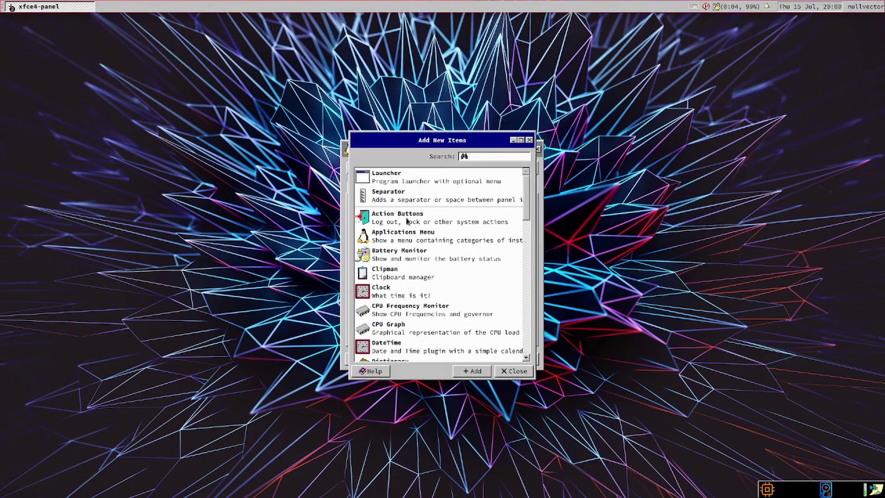
scroll(403, 236, "down", 8)
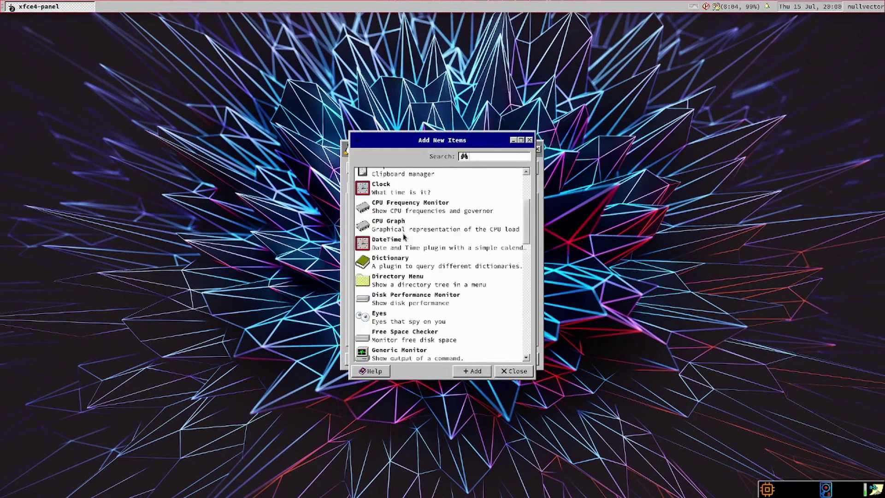
scroll(404, 245, "down", 4)
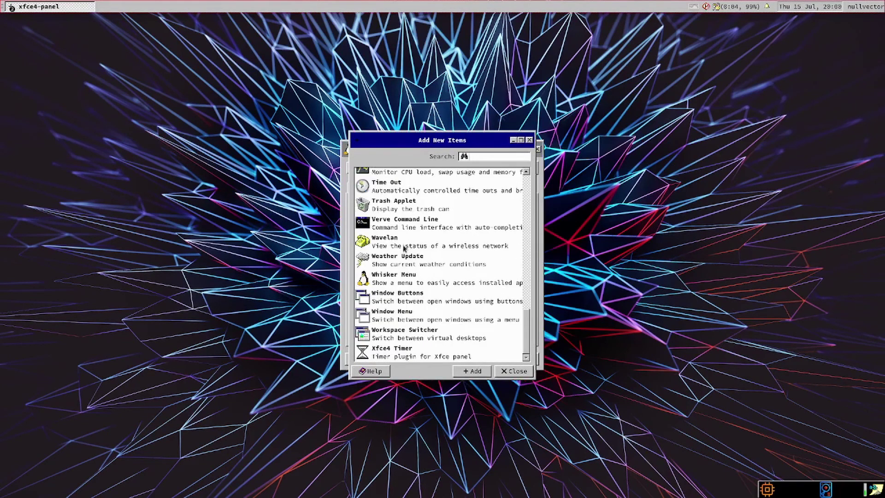
left_click(400, 284)
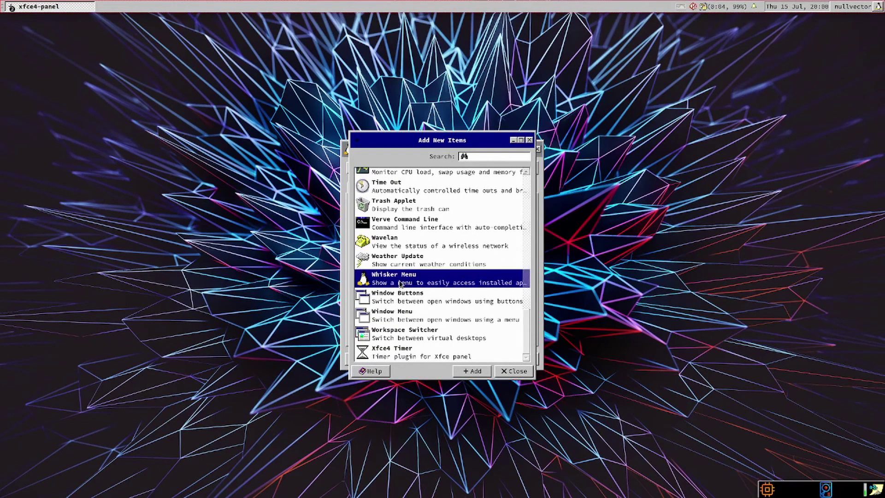
left_click(472, 372)
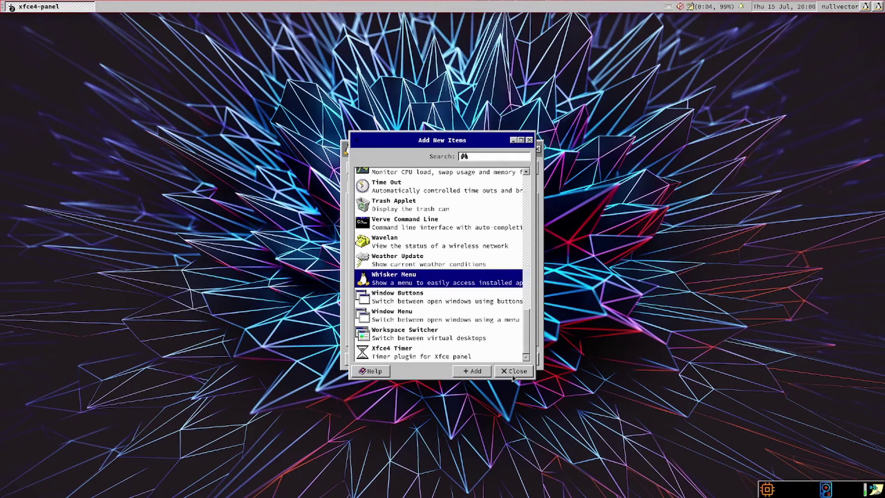
left_click(513, 373)
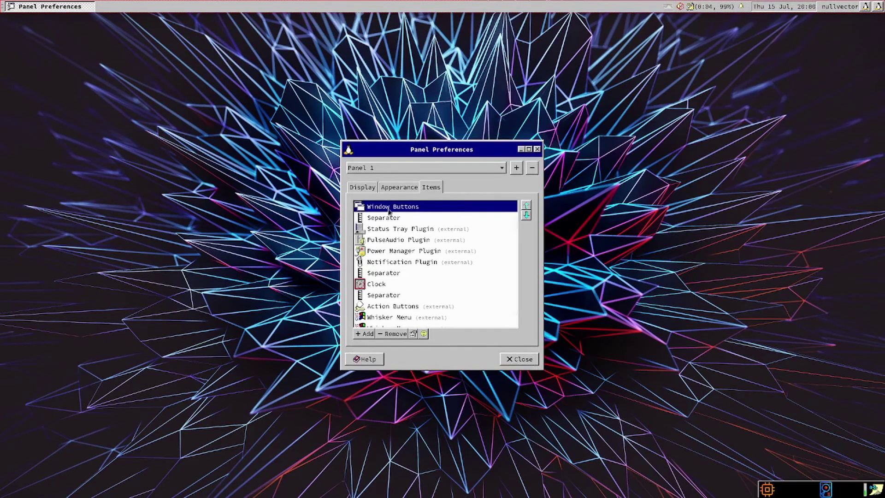
Remove the duplicate Whisker Menu from Panel 1 and move the remaining one to the start of the item order.
scroll(411, 300, "down", 1)
left_click(406, 321)
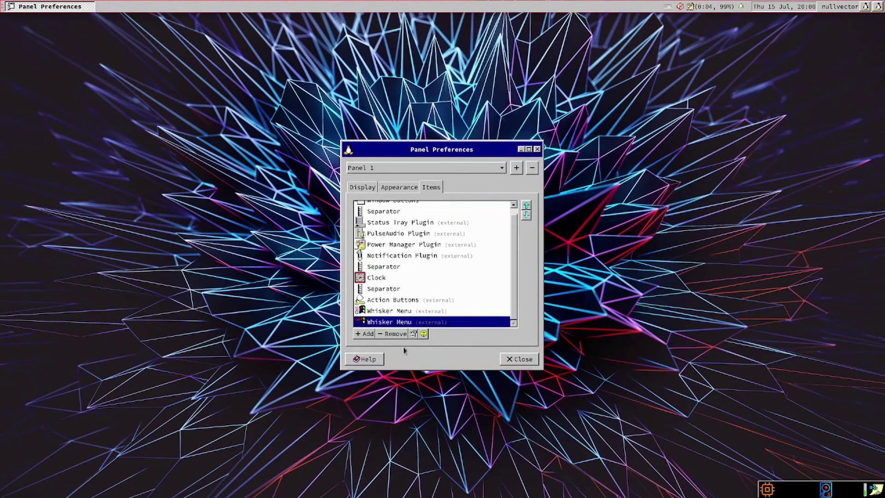
left_click(398, 335)
left_click(500, 286)
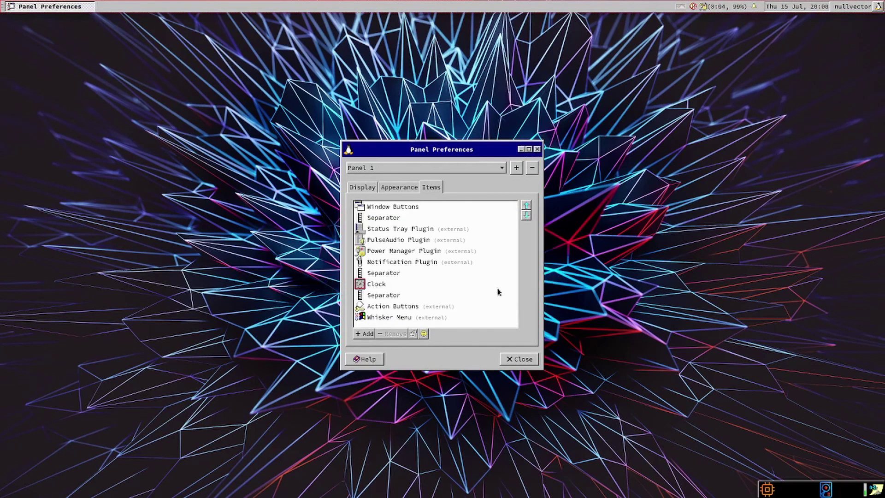
double_click(526, 207)
triple_click(526, 207)
triple_click(526, 207)
double_click(526, 207)
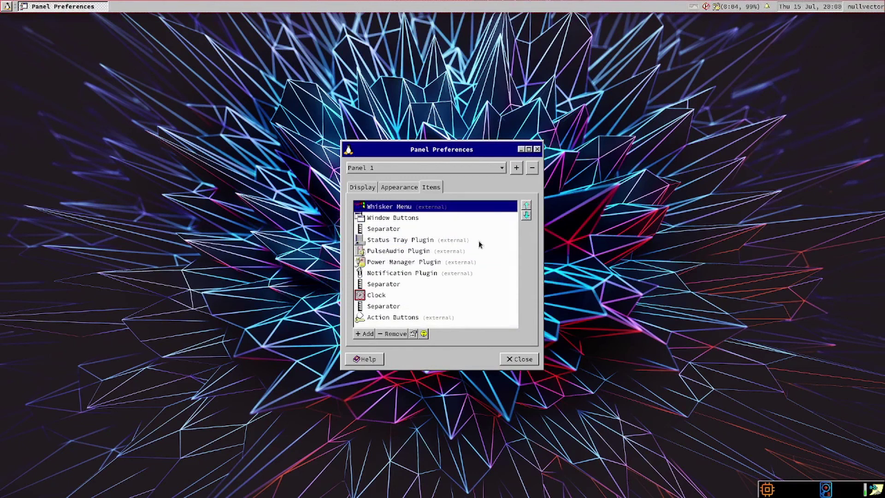
Add a Separator to the items of Panel 1.
left_click(362, 334)
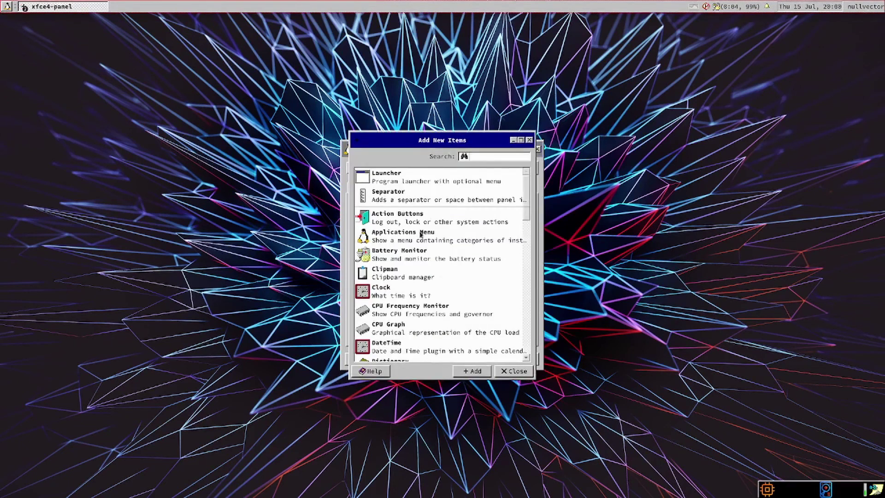
left_click(407, 201)
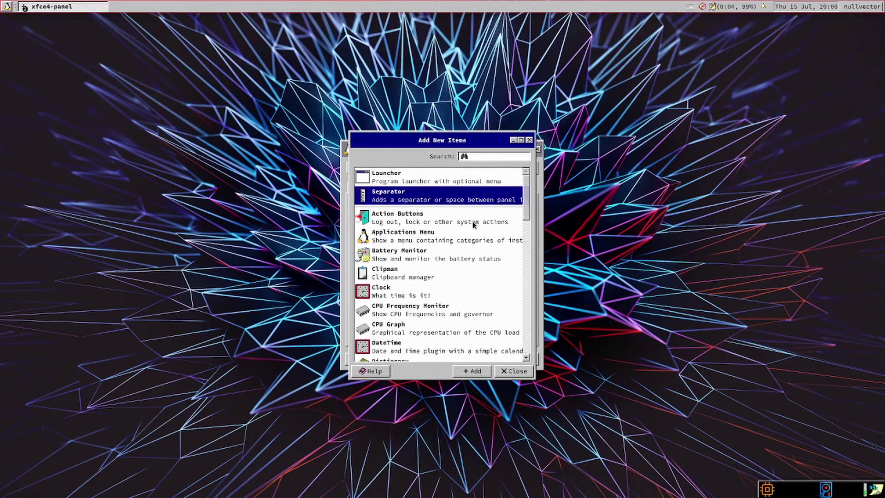
left_click(511, 374)
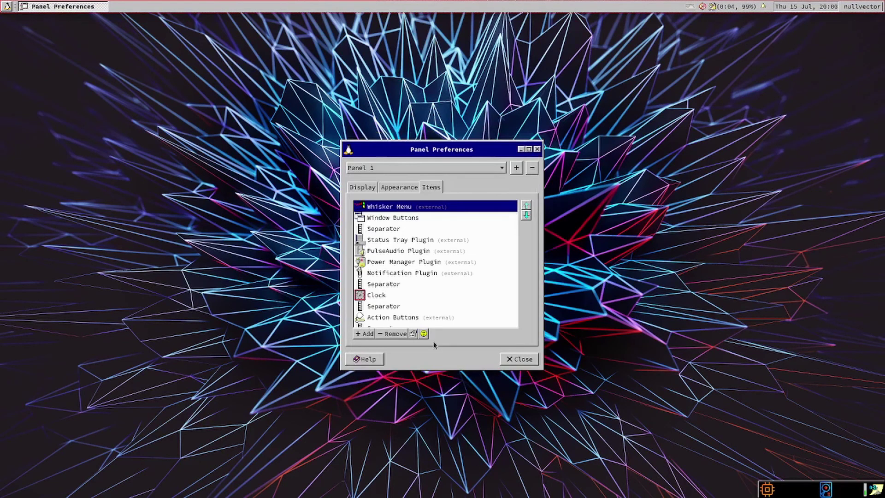
Move the new separator directly after the Whisker Menu in Panel 1 and close the panel preferences.
scroll(395, 317, "down", 1)
left_click(394, 322)
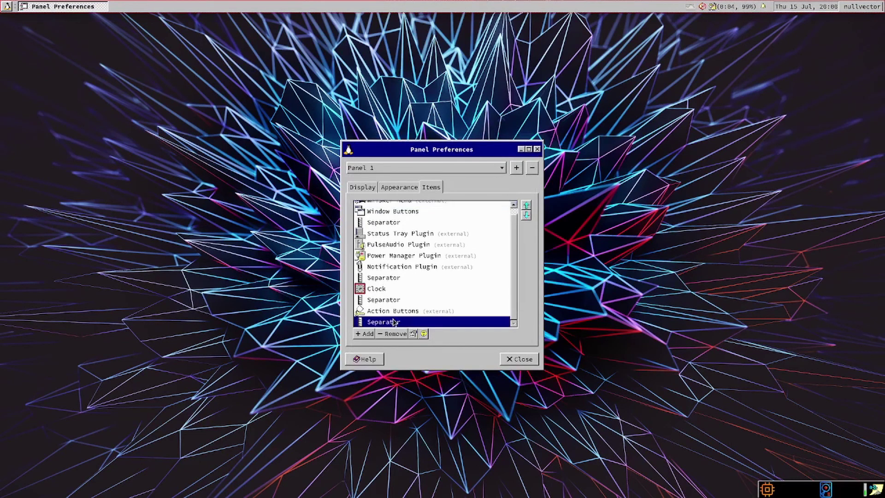
left_click(527, 210)
left_click(527, 209)
left_click(527, 210)
left_click(528, 211)
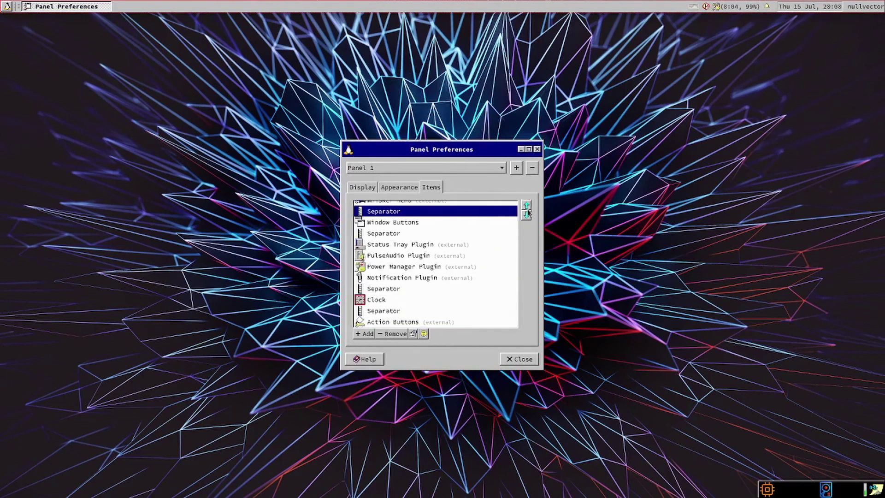
left_click(527, 211)
left_click(523, 217)
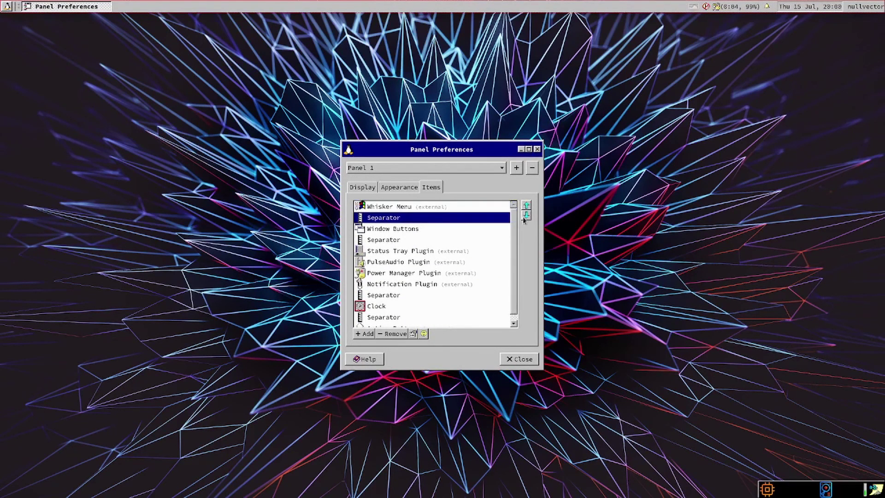
left_click(523, 216)
left_click(524, 206)
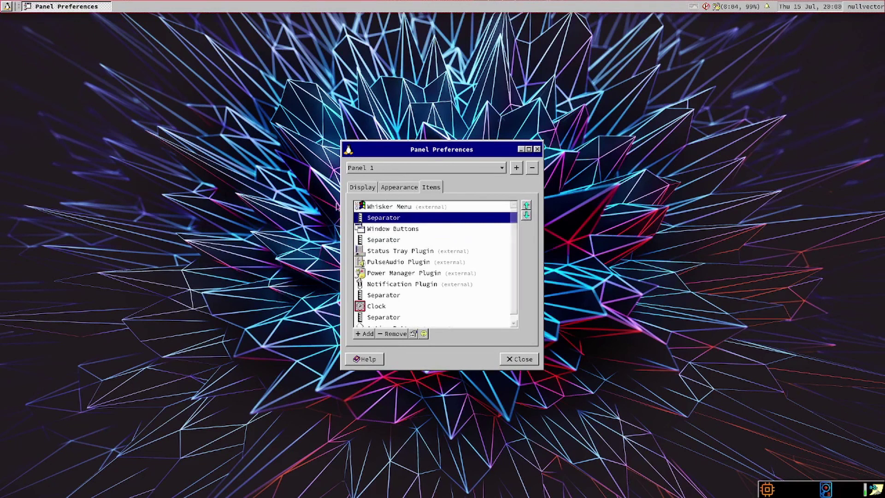
left_click(526, 362)
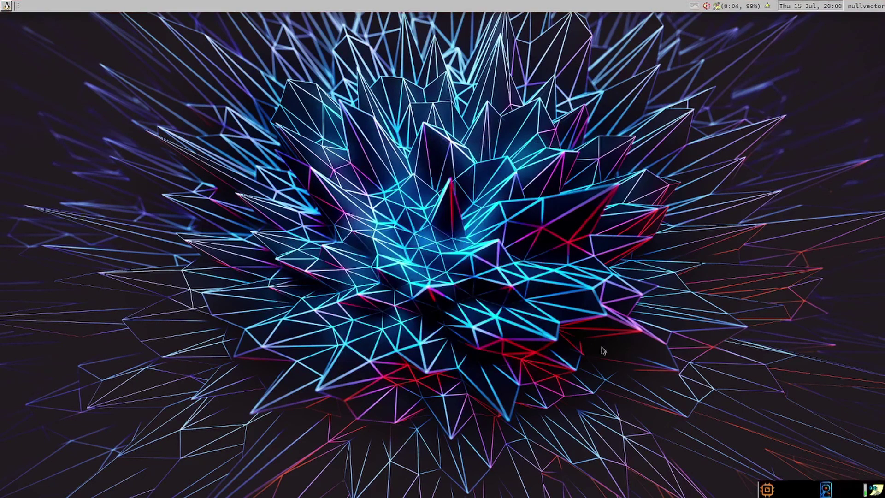
Open the preferences of Panel 2, delete that panel and close the preferences.
right_click(825, 490)
left_click(825, 491)
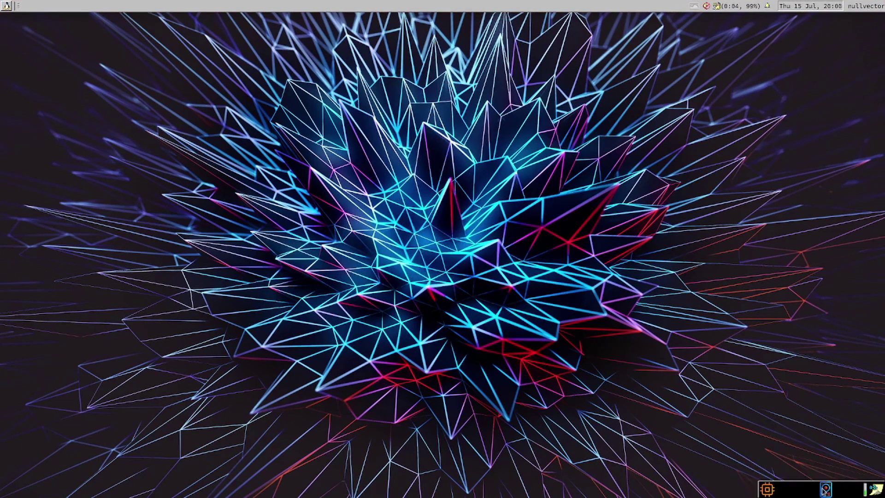
right_click(767, 489)
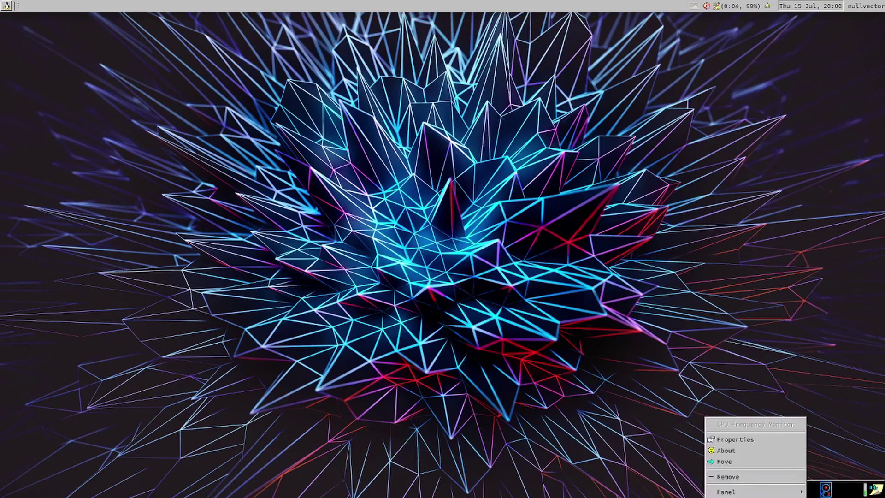
mouse_move(736, 491)
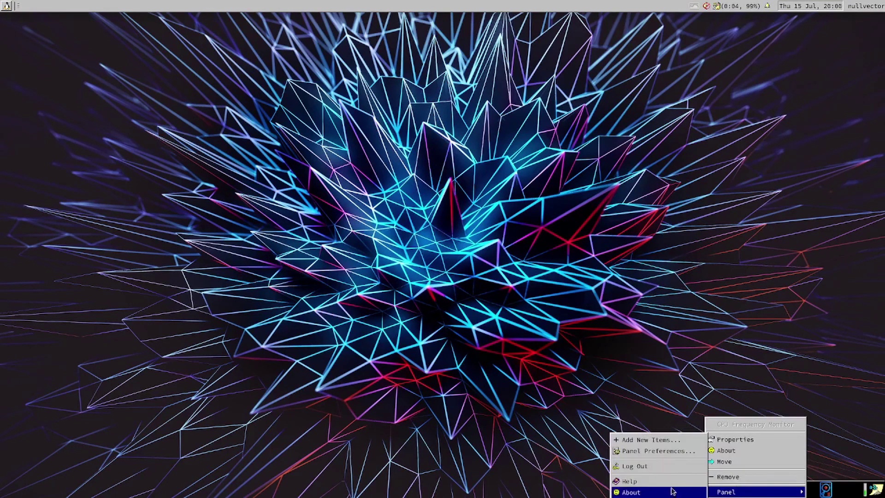
left_click(659, 451)
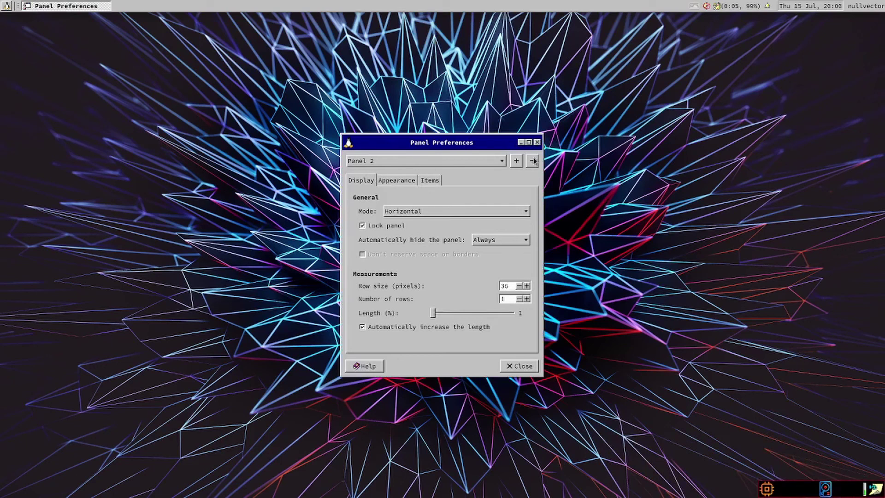
left_click(423, 162)
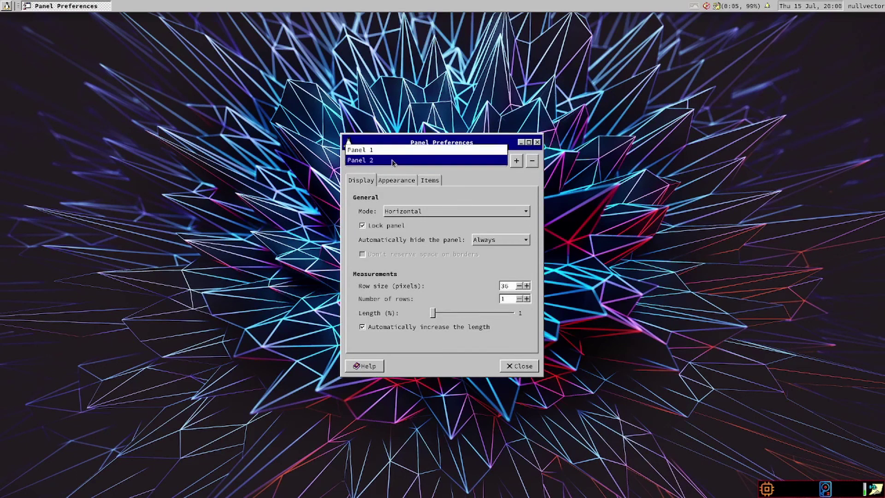
left_click(495, 160)
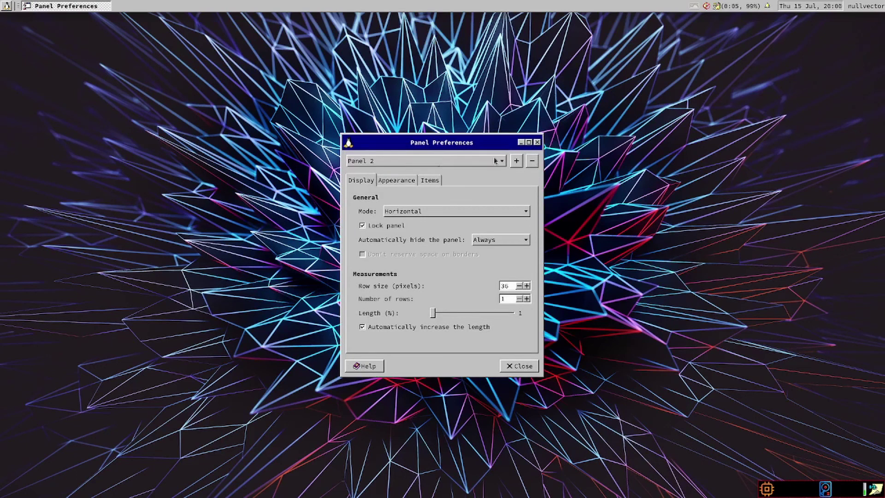
left_click(533, 163)
left_click(533, 276)
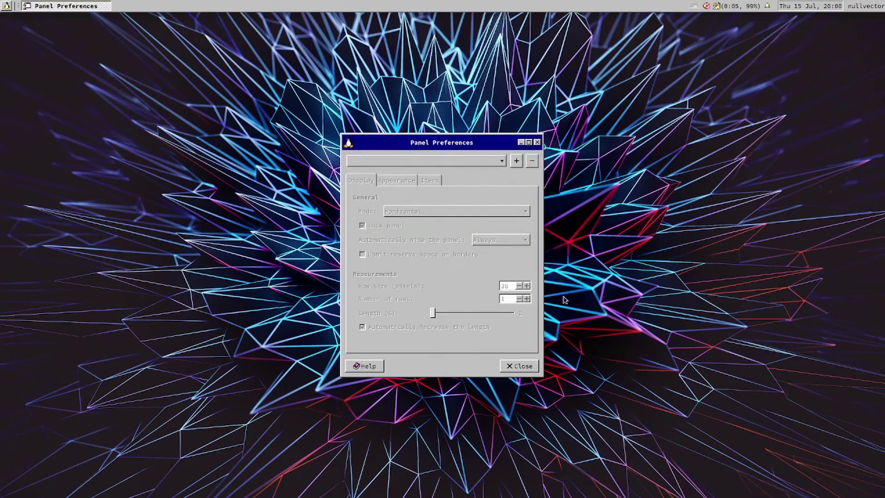
left_click(510, 371)
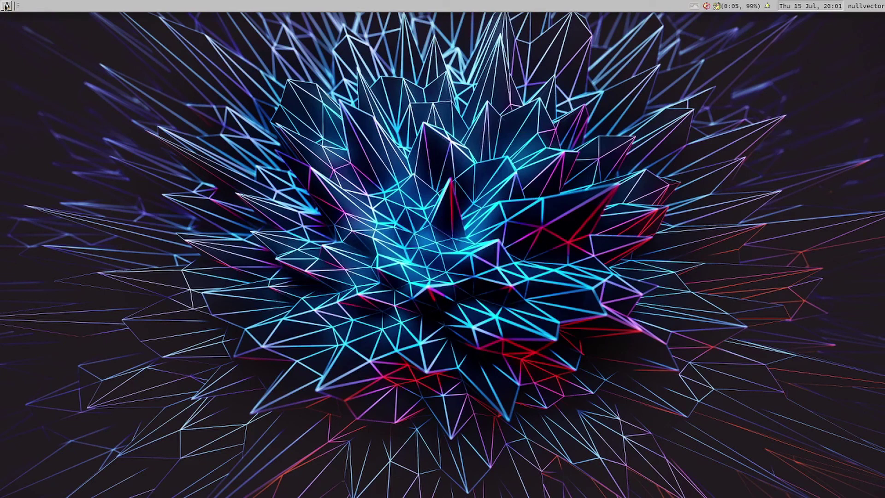
Set the Whisker Menu's panel button icon to the image file archlinux.png from /usr/share/pixmaps, and open the menu to view it.
right_click(7, 6)
left_click(15, 44)
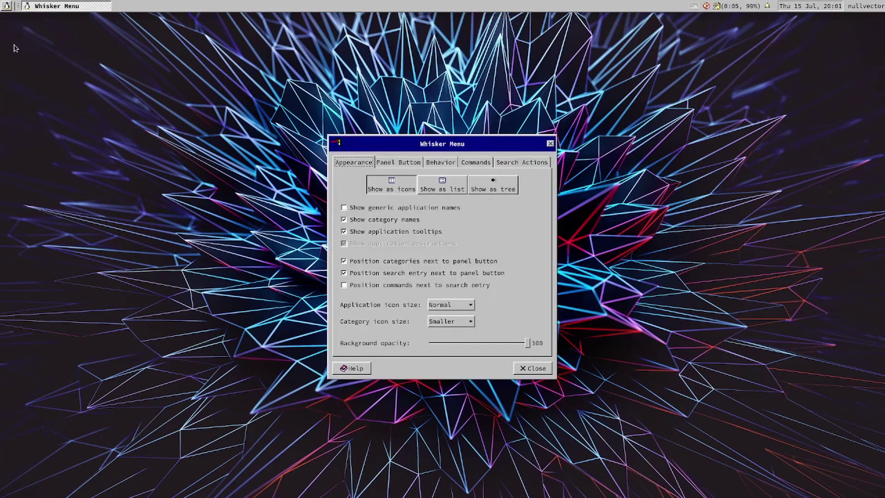
left_click(389, 164)
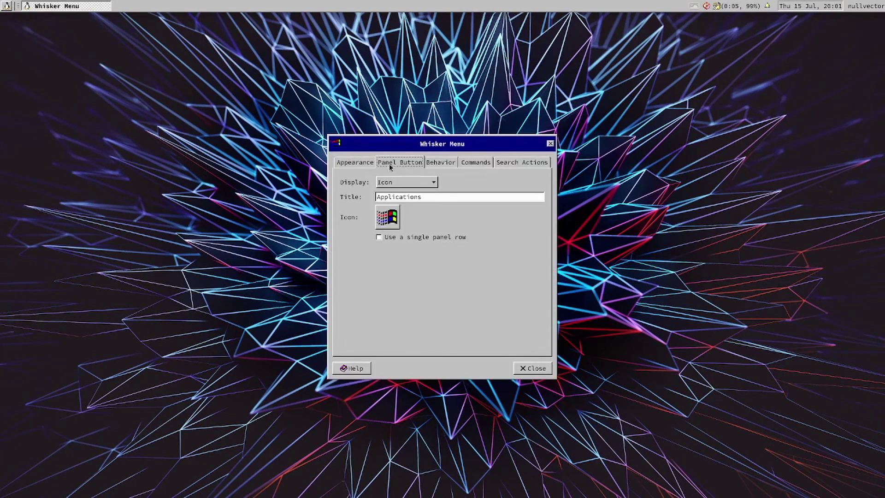
left_click(387, 216)
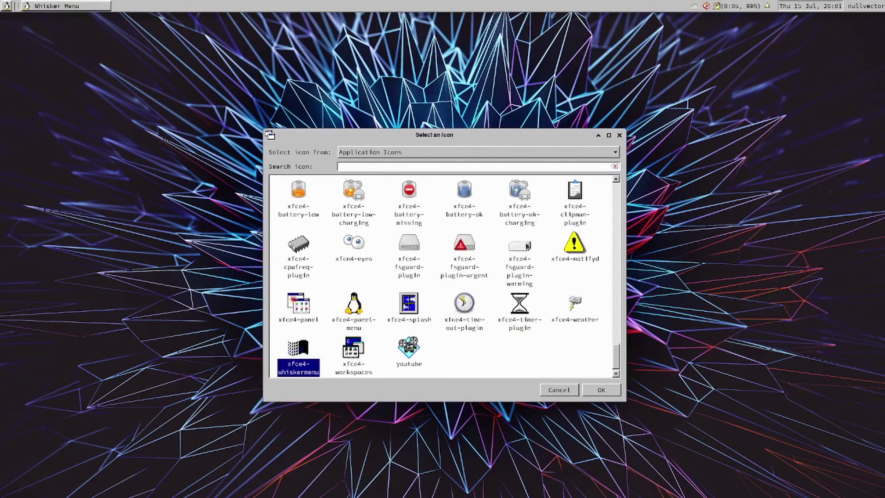
left_click(431, 151)
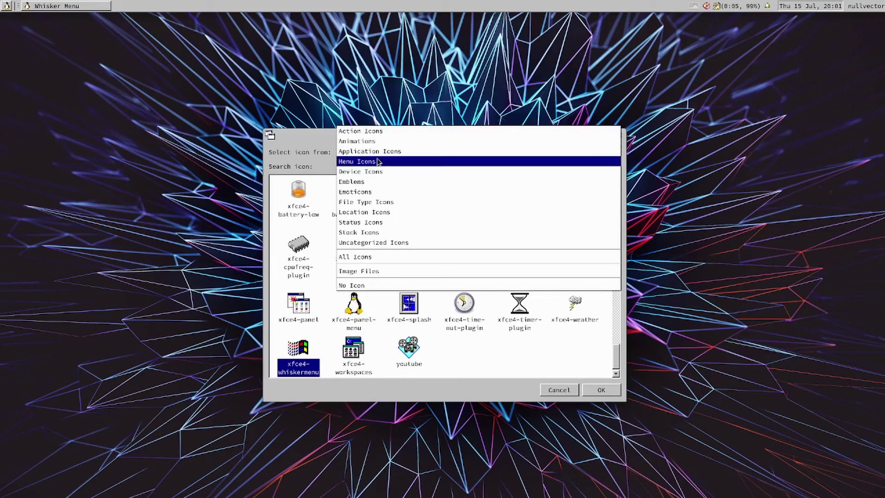
left_click(376, 270)
left_click(409, 224)
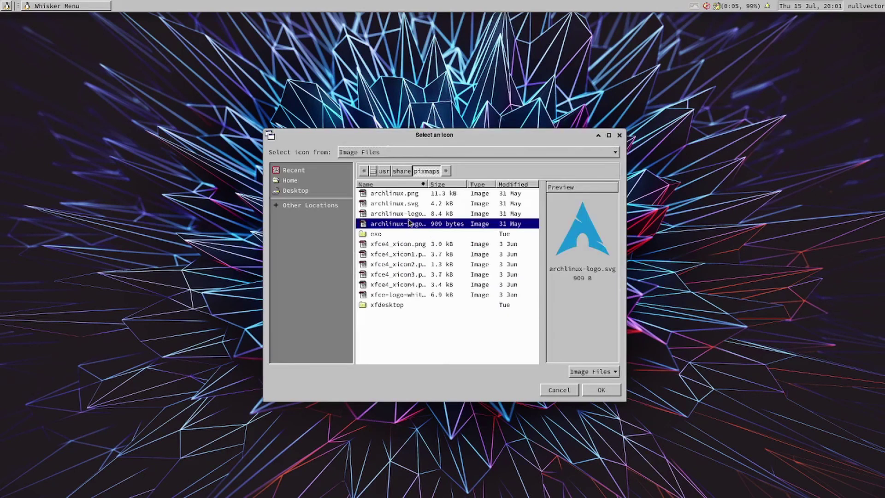
left_click(409, 207)
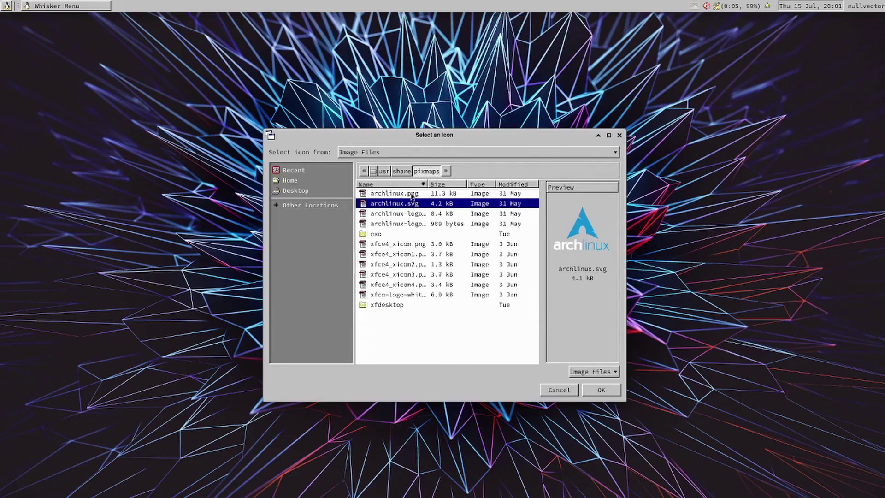
left_click(411, 194)
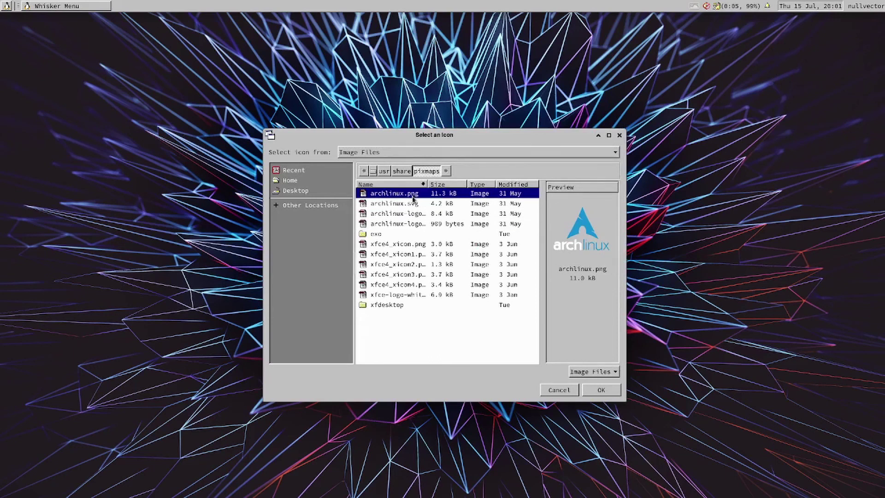
left_click(602, 390)
left_click(521, 369)
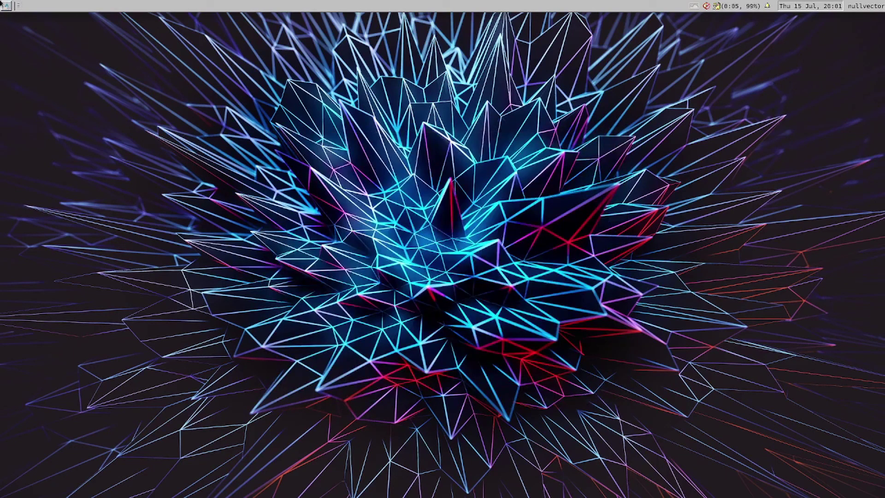
left_click(9, 7)
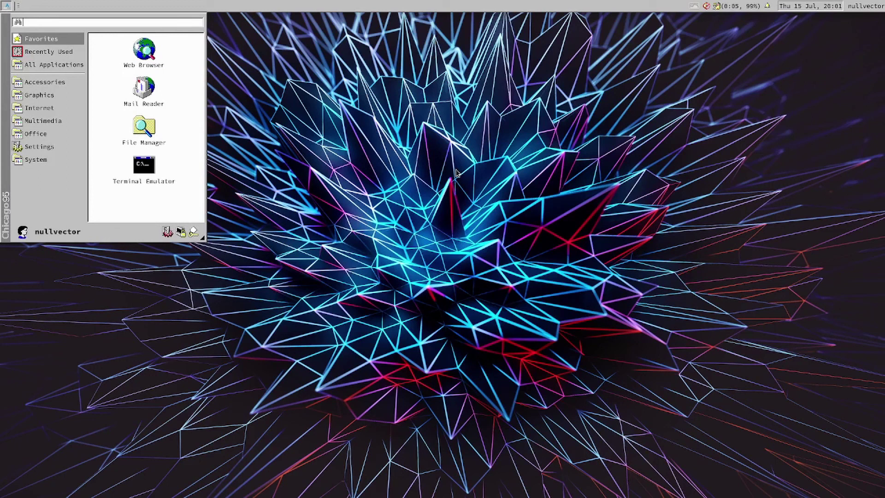
Set the desktop wallpaper style to None in the desktop settings so only the solid color shows, and close them.
right_click(516, 107)
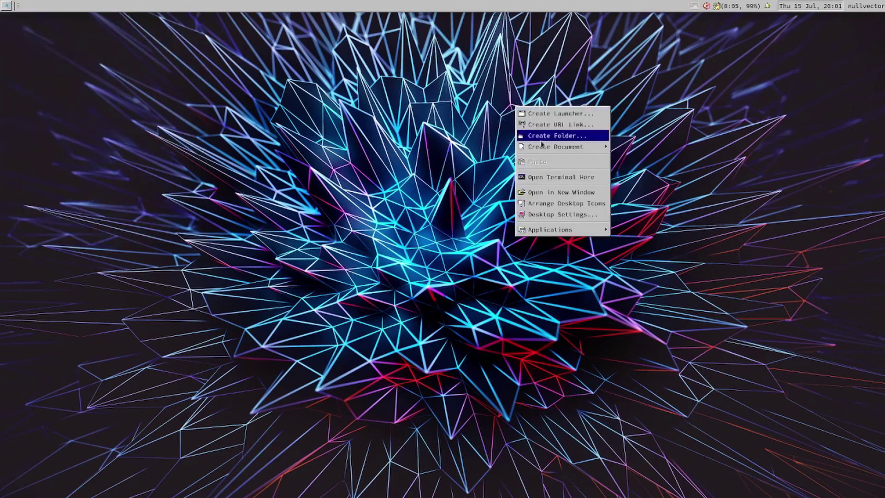
left_click(562, 214)
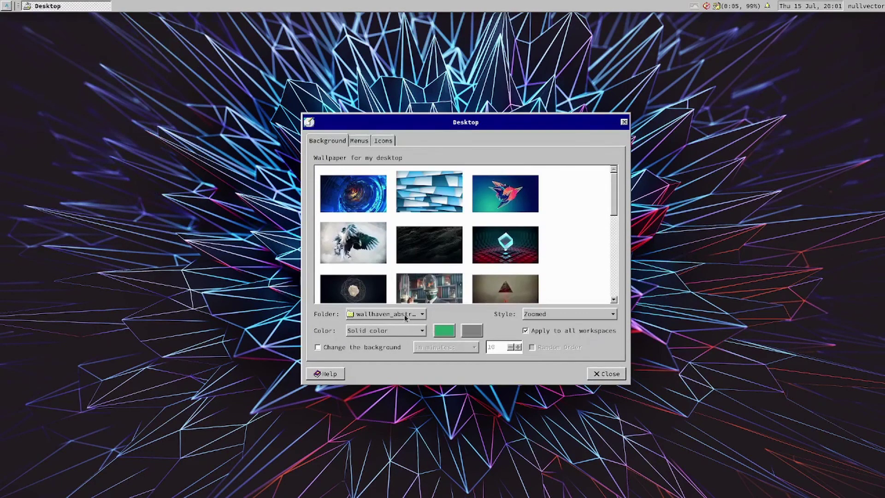
left_click(560, 315)
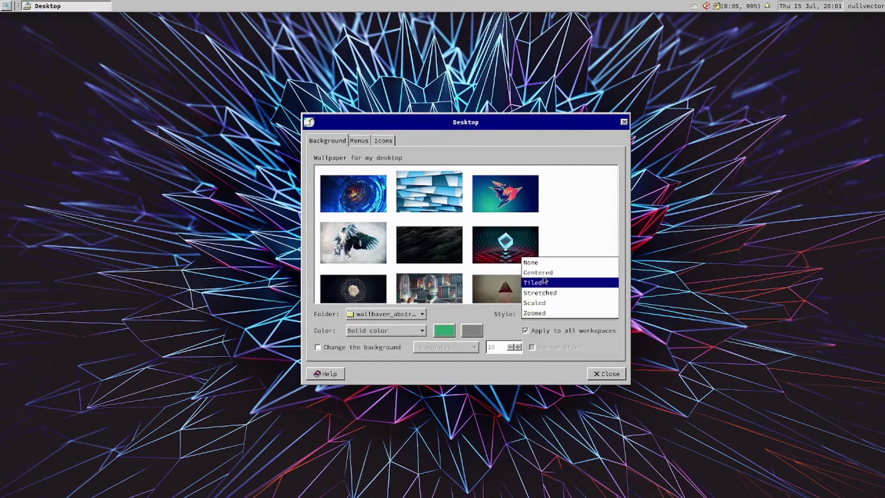
left_click(530, 262)
left_click(621, 373)
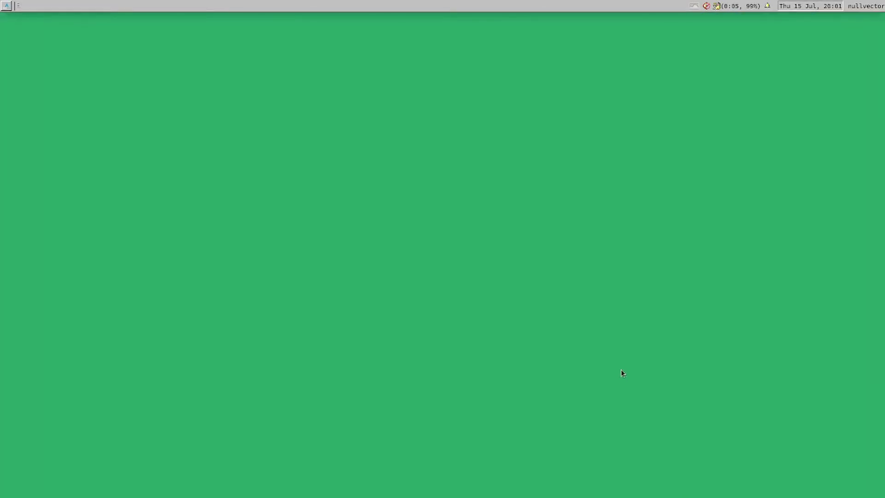